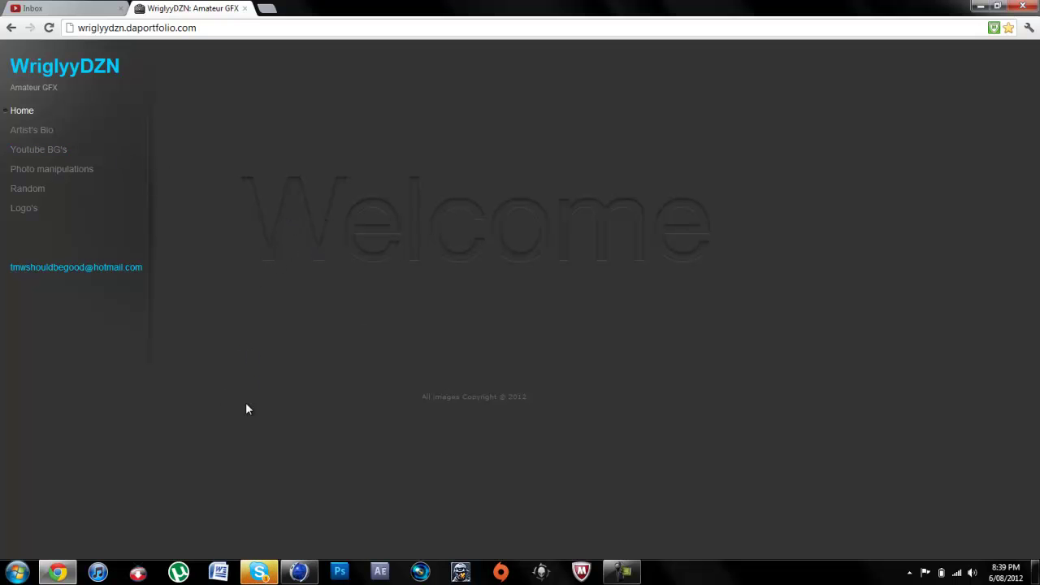
Open the Youtube BG's gallery, view the aT V2 background, and enlarge the AddictiveController background.
mouse_move(300, 573)
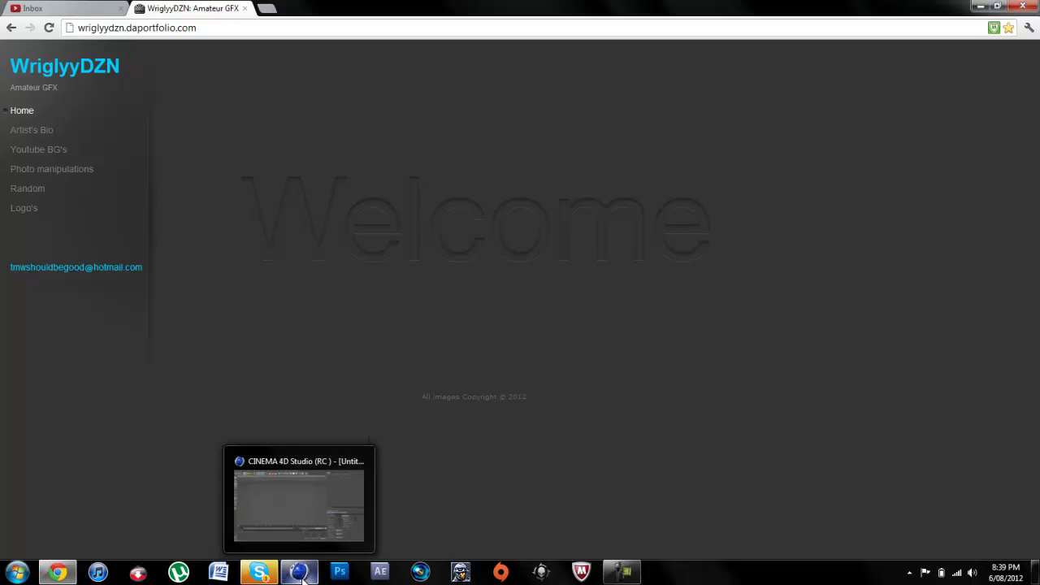
click(85, 154)
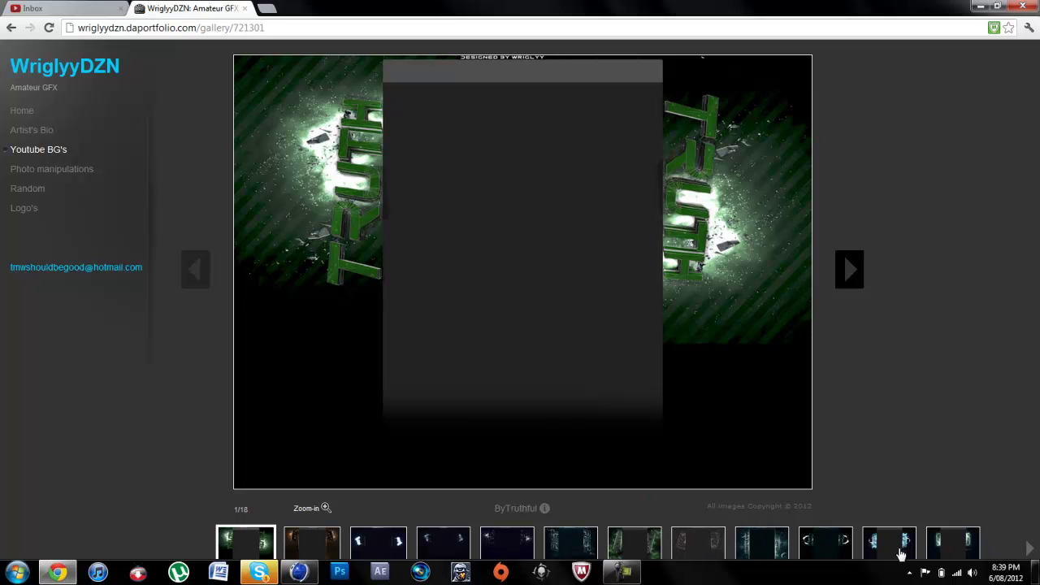
click(899, 553)
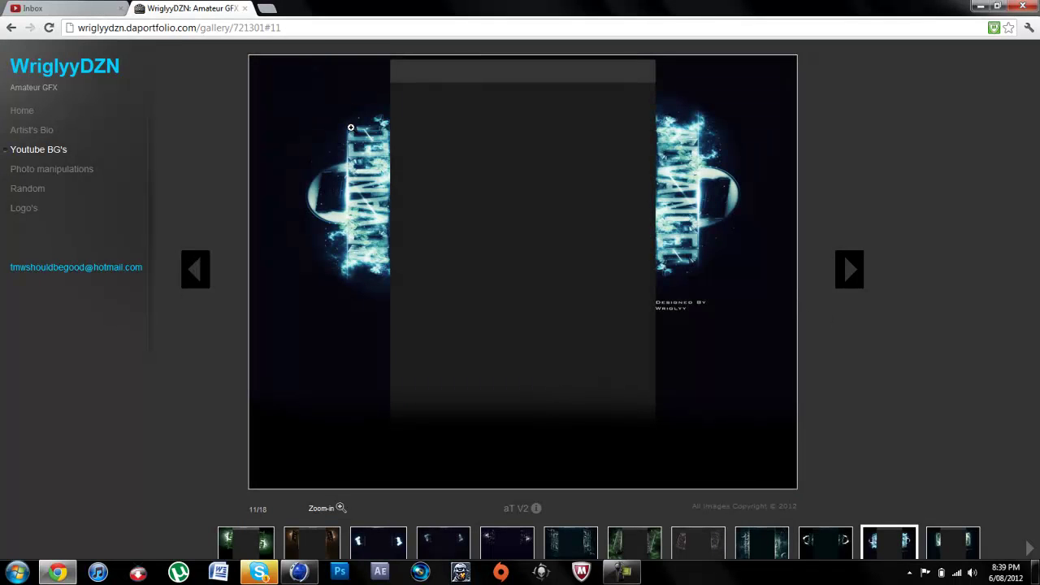
click(1030, 549)
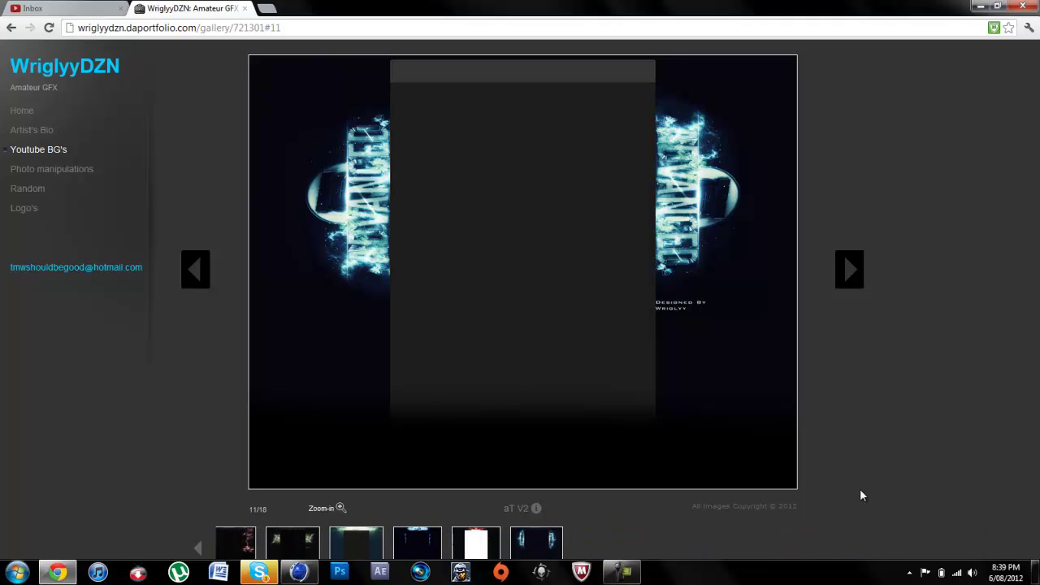
click(569, 553)
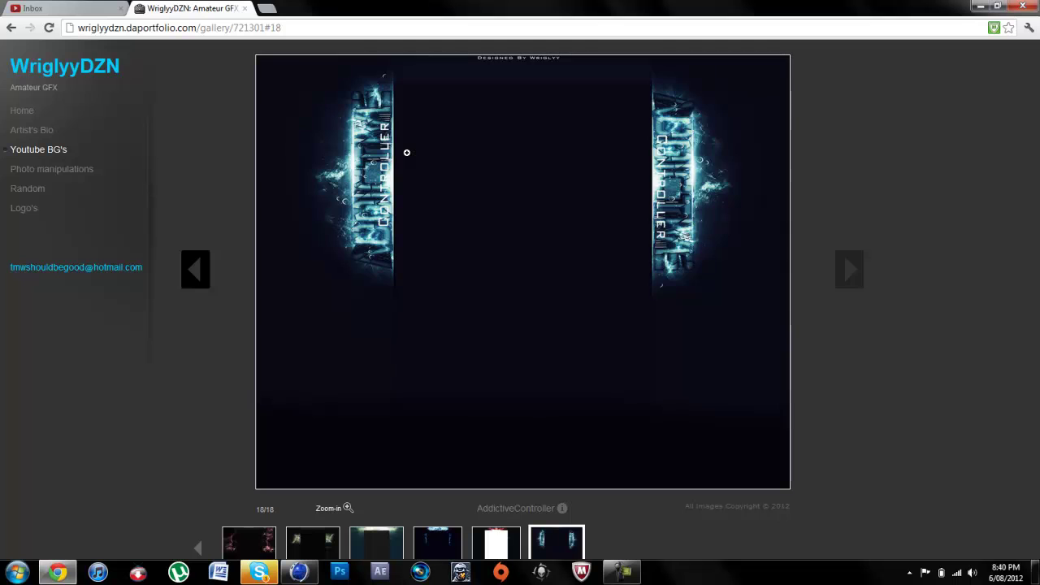
click(407, 152)
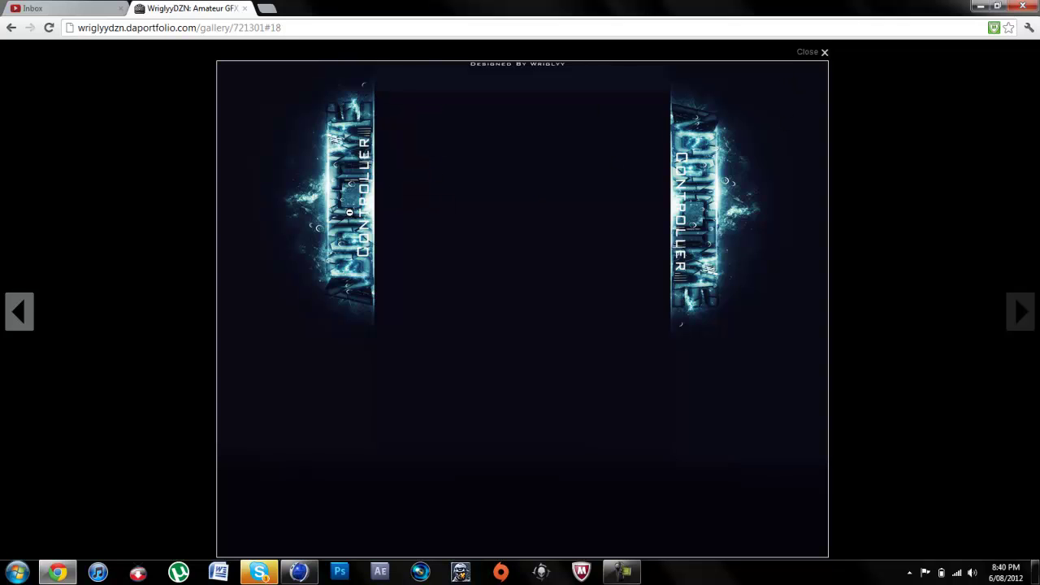
Browse backwards through the enlarged YouTube backgrounds to the dark wireframe-style design at gallery item 8.
click(16, 317)
click(16, 317)
click(17, 317)
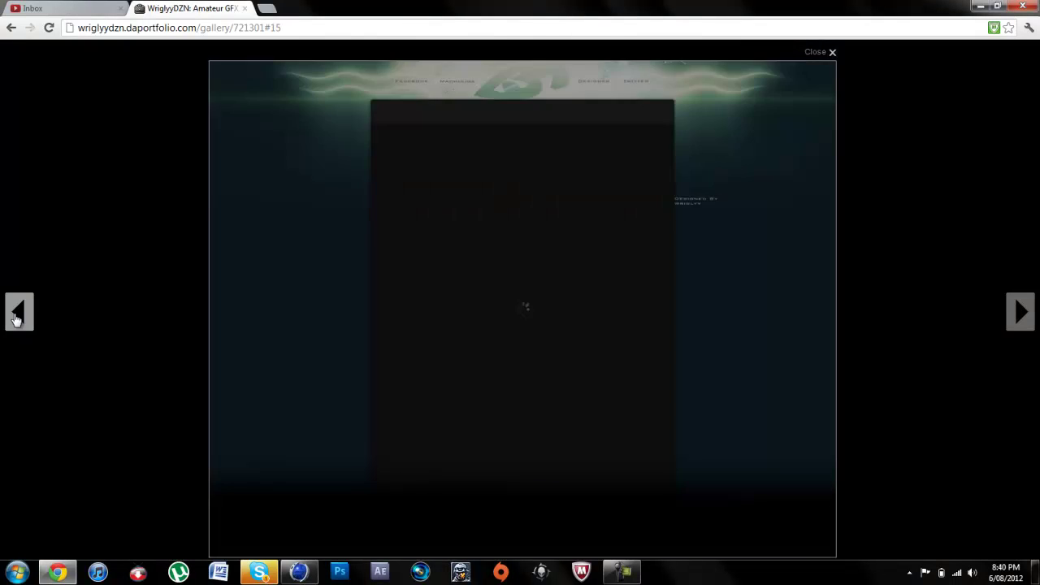
click(17, 317)
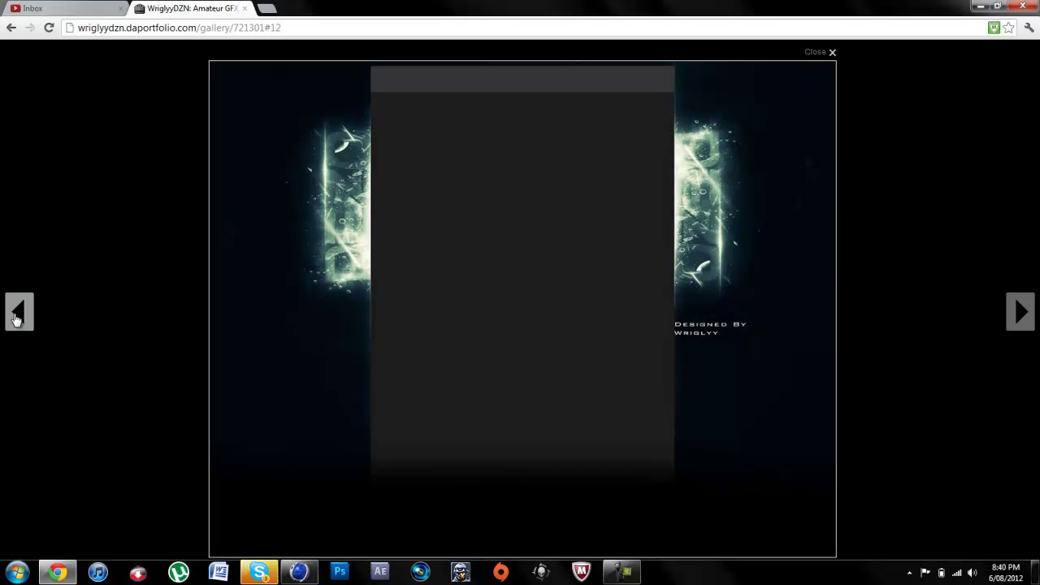
click(17, 317)
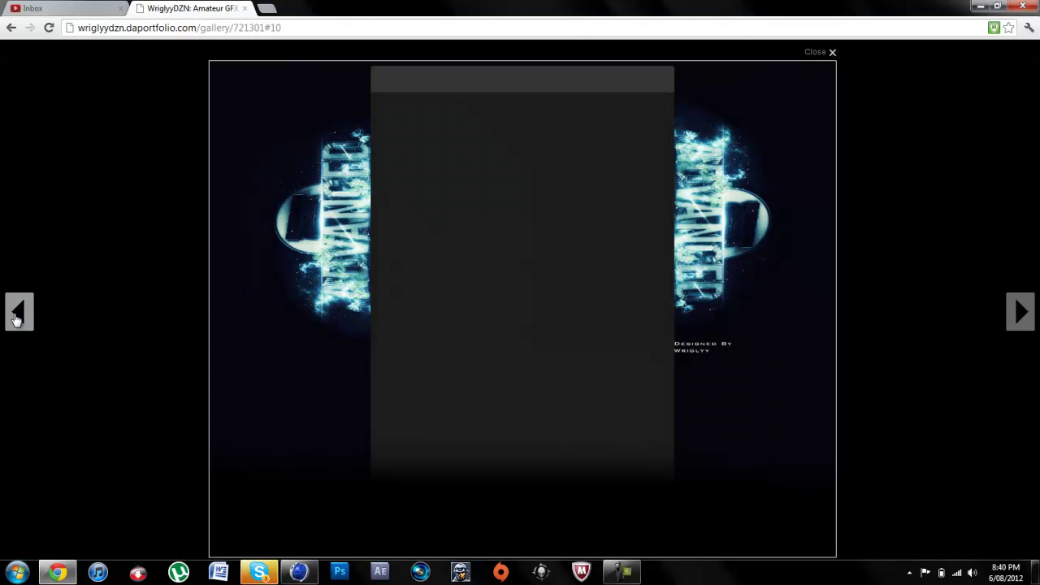
click(16, 317)
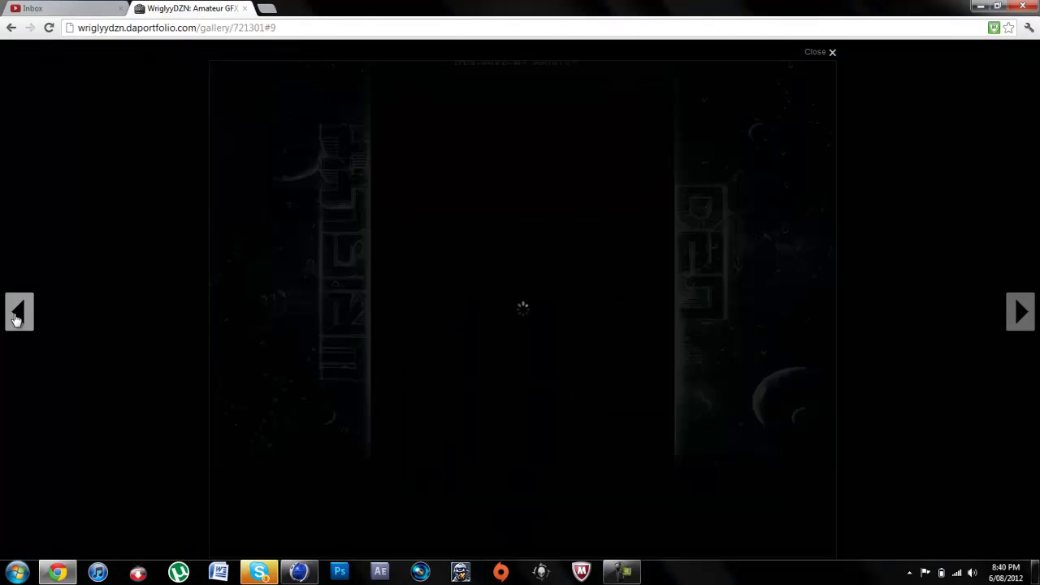
click(16, 317)
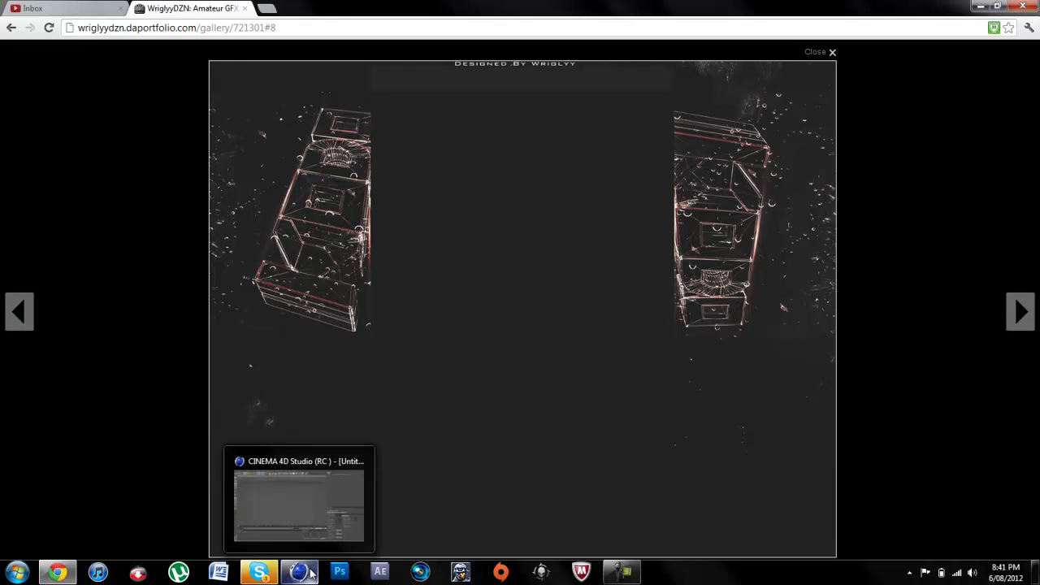
Show the desktop and open the TES Recruitment folder.
click(18, 573)
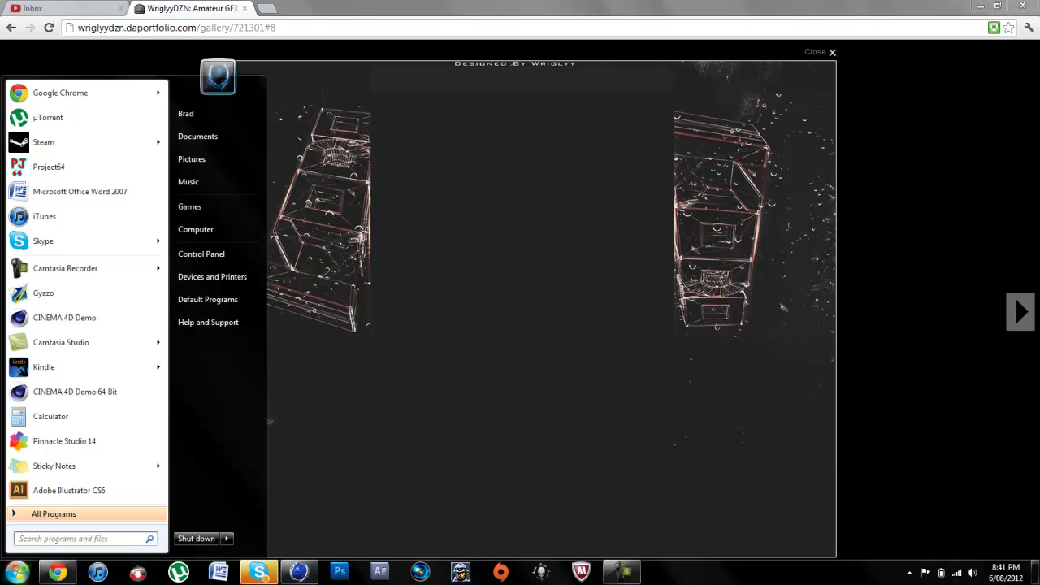
click(1035, 572)
drag(533, 332, 412, 421)
click(18, 572)
text(tizz)
click(89, 225)
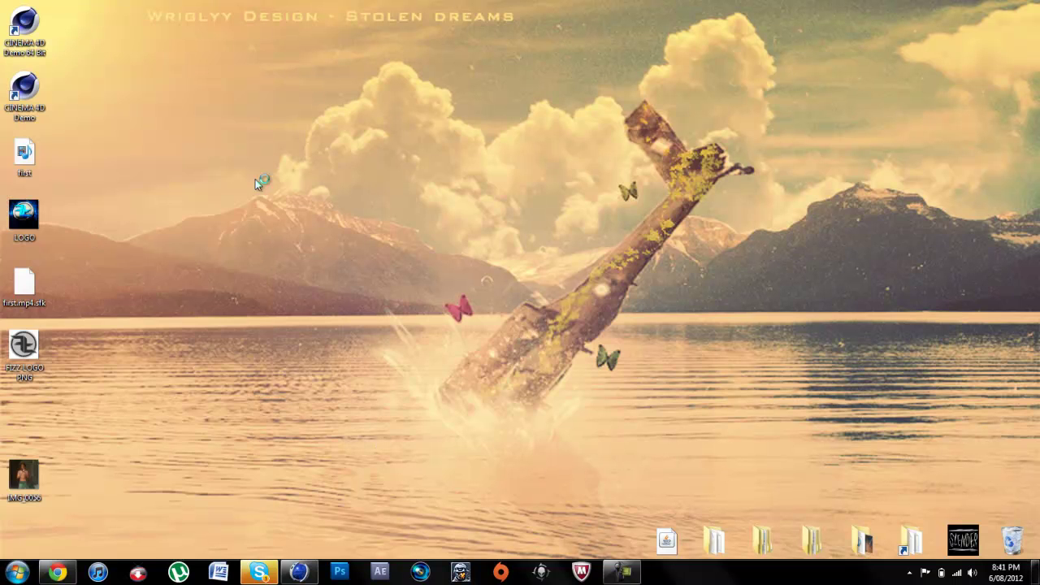
View the cel PNG image from the TES Recruitment folder, closing the image viewer and the folder when done.
click(715, 275)
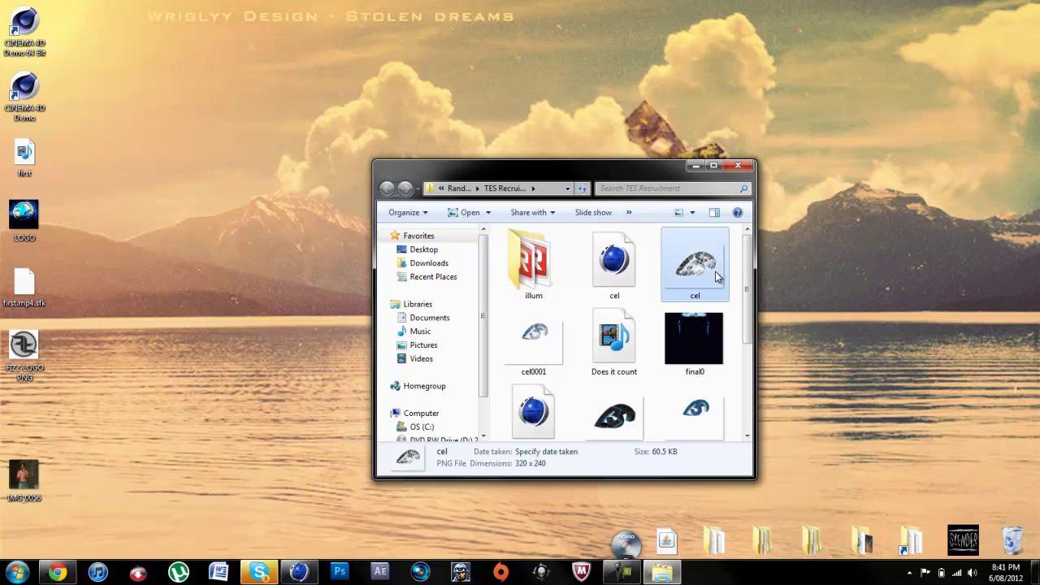
double_click(715, 272)
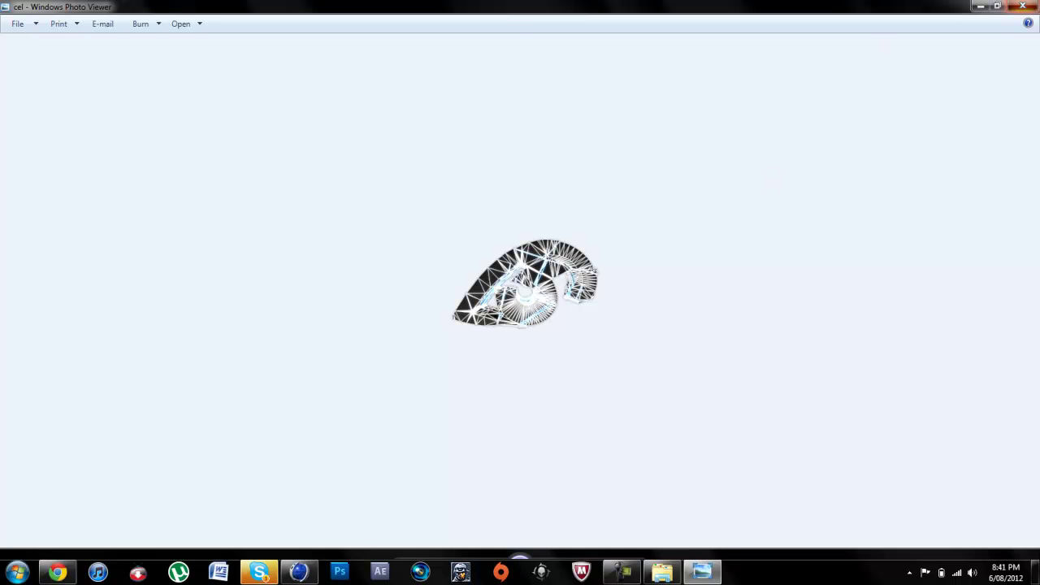
click(1023, 6)
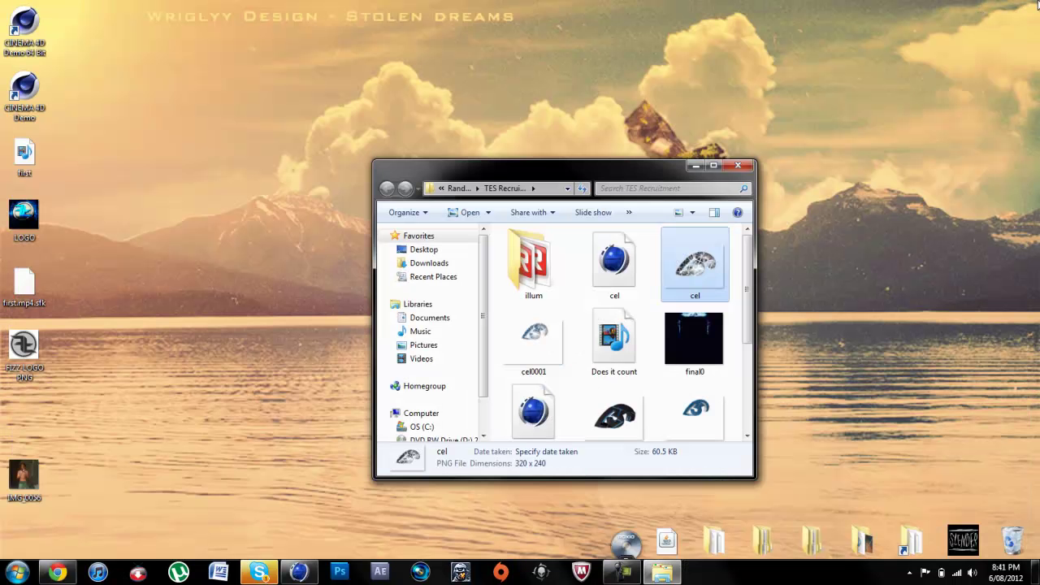
double_click(736, 167)
click(1026, 6)
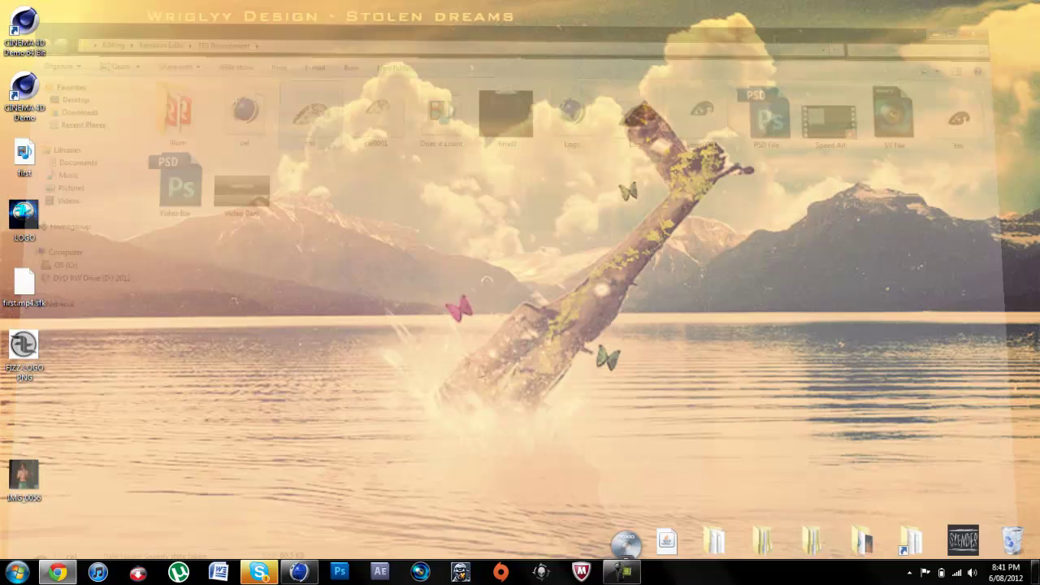
Switch to CINEMA 4D and open Repeating Text.c4d from within the Default Files folder under Editing > Random Edits.
click(298, 573)
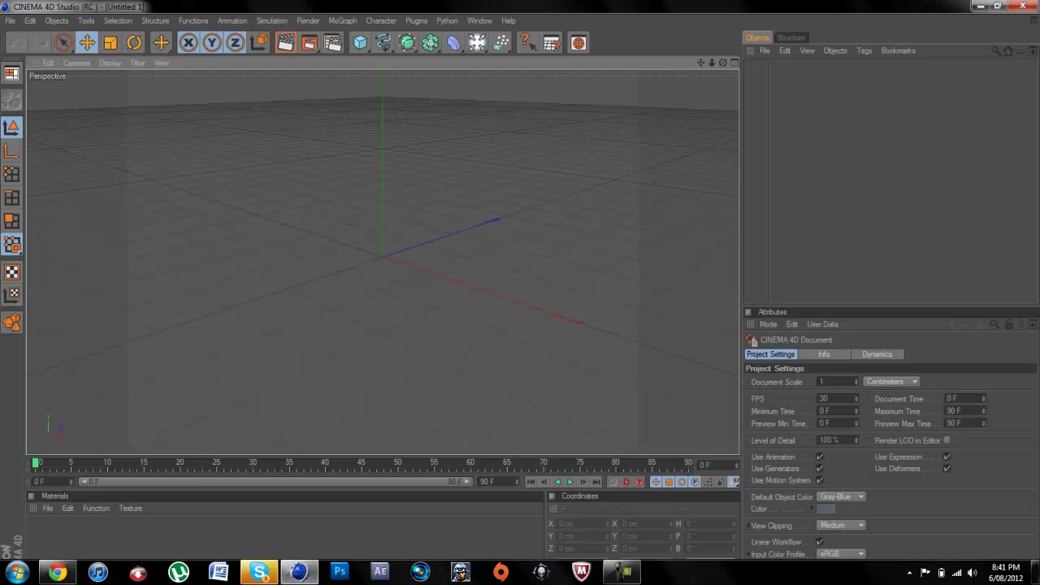
click(16, 23)
click(29, 52)
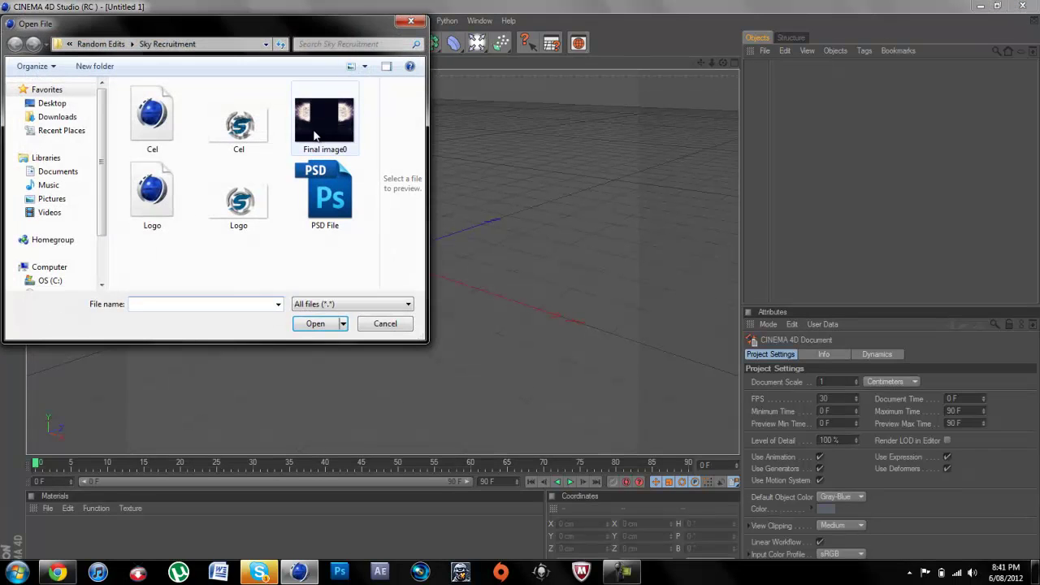
click(100, 45)
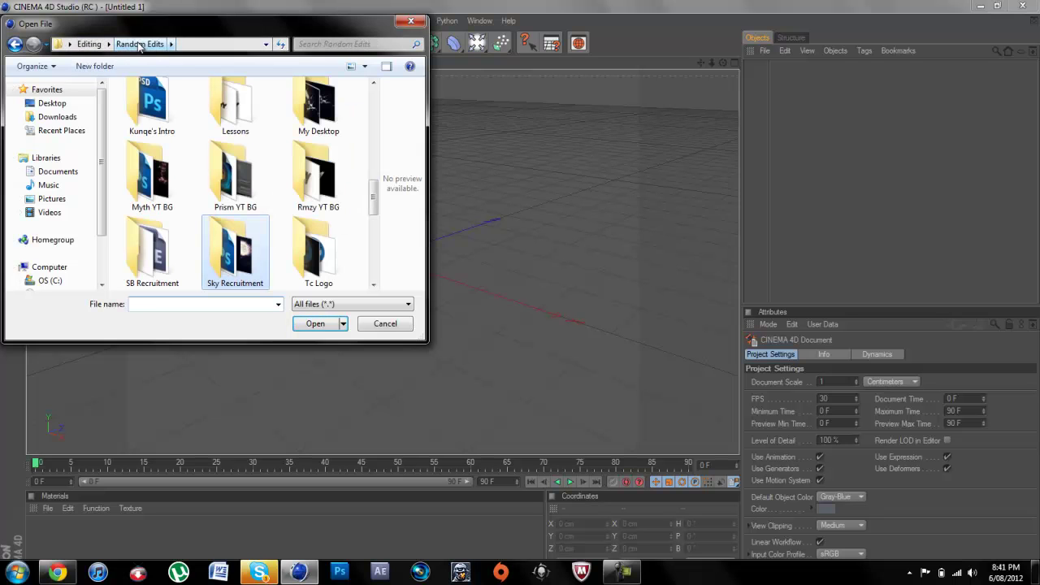
click(89, 44)
double_click(242, 135)
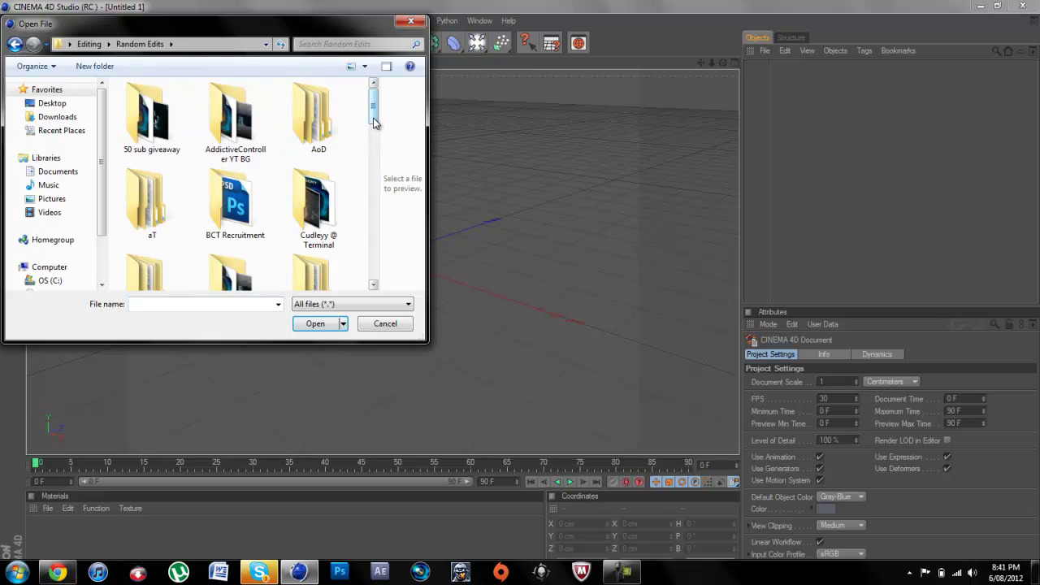
scroll(374, 122, down, 1)
click(128, 239)
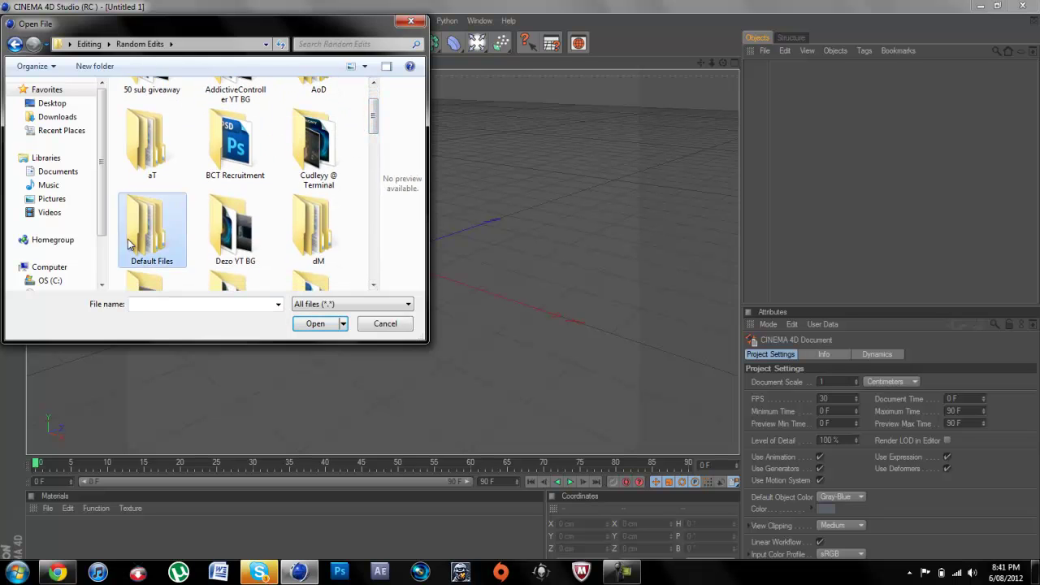
double_click(128, 239)
double_click(304, 124)
double_click(255, 120)
key(Return)
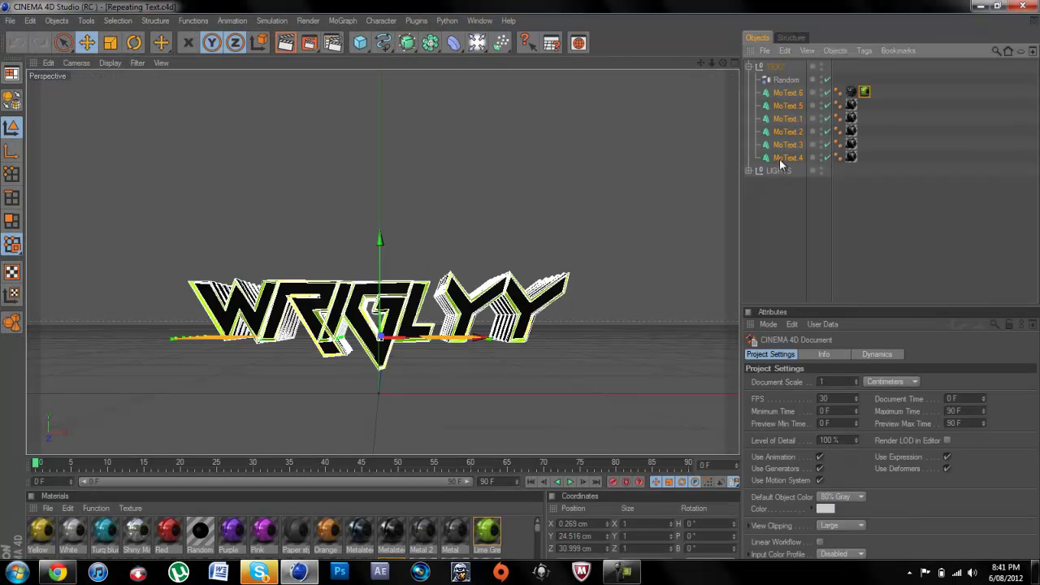
Delete the MoText 2, MoText 3 and MoText 4 objects from the TEXT group.
click(788, 93)
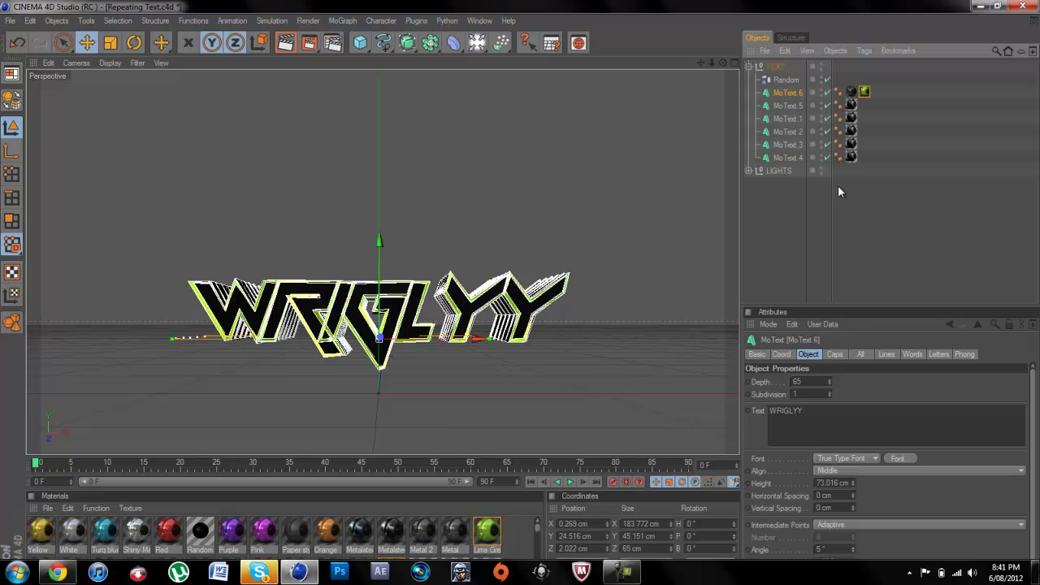
click(793, 159)
click(788, 132)
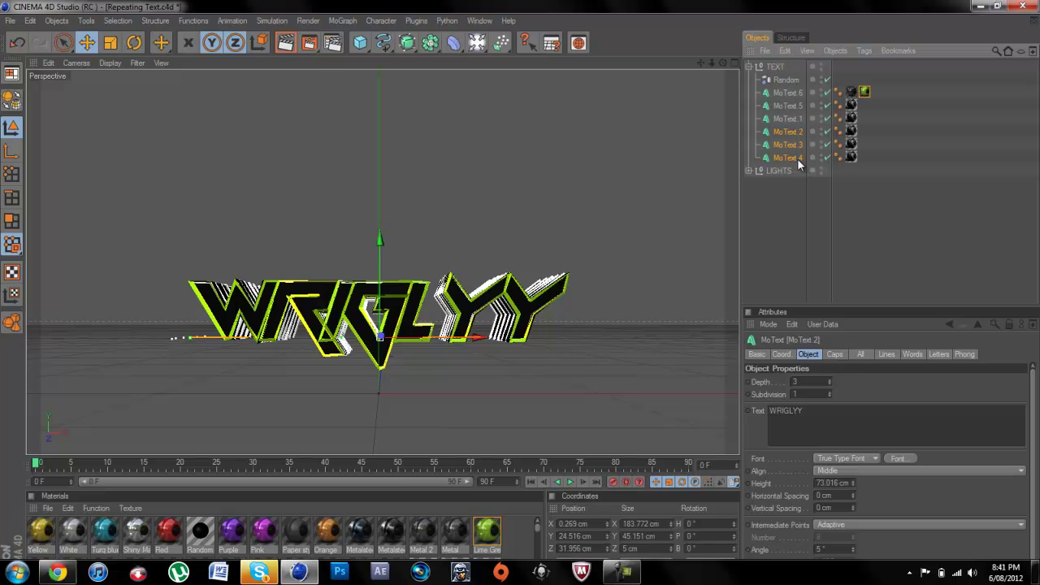
shift+click(797, 159)
key(Delete)
Set the MoText 6 object's depth to 30 and replace its text with TUT.
click(788, 92)
drag(831, 383, 831, 382)
click(830, 380)
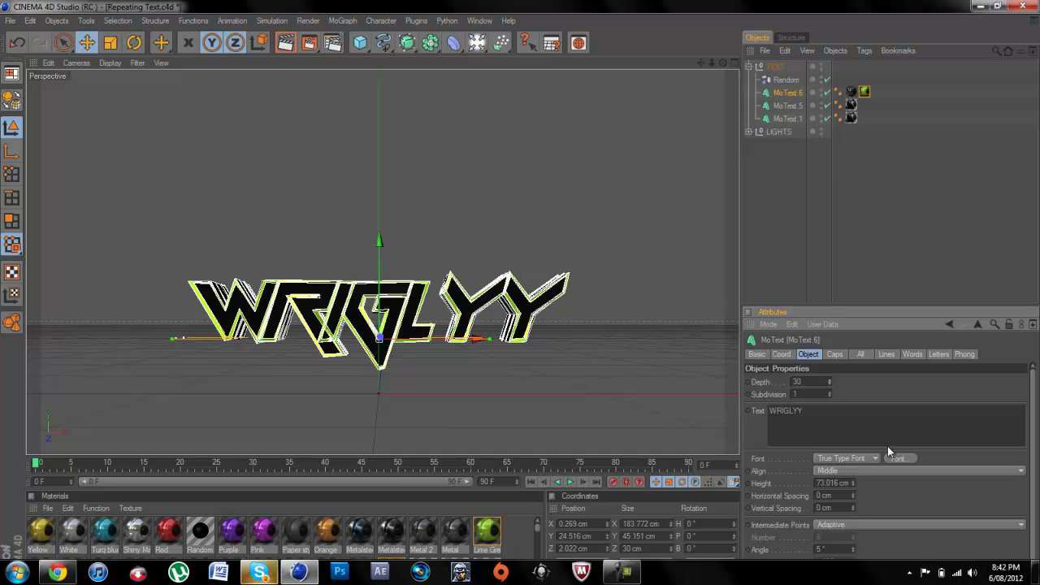
key(ctrl+a)
key(BackSpace)
text(TUT)
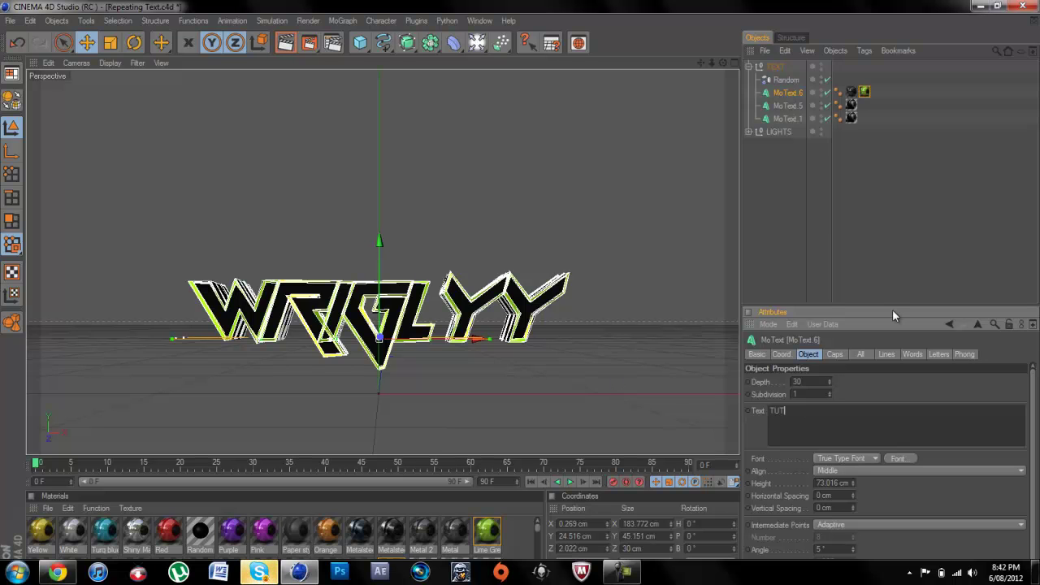
Change the MoText 6 font to Elemental End in the Regular style.
click(899, 459)
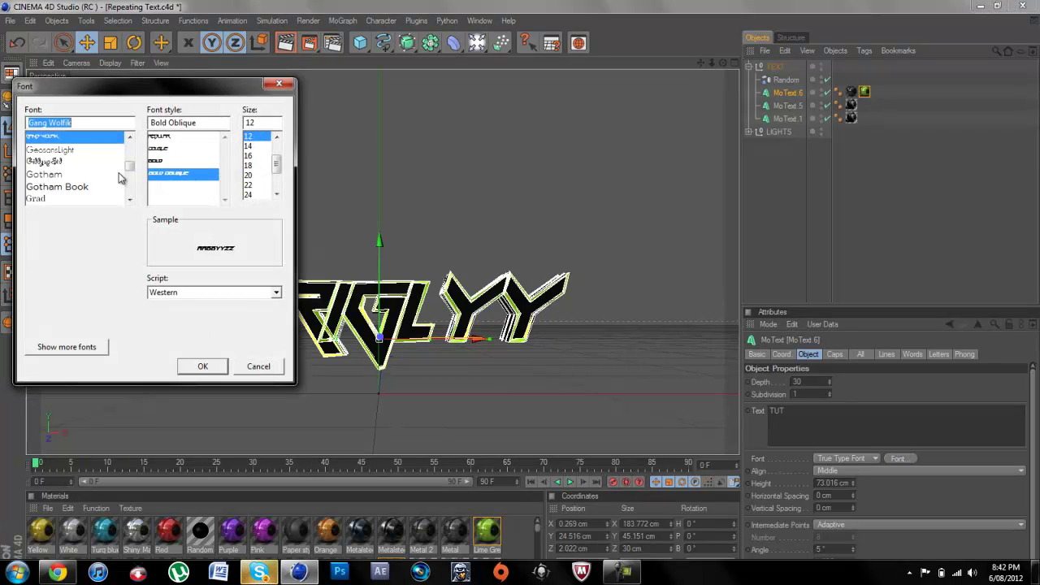
text(e)
click(109, 166)
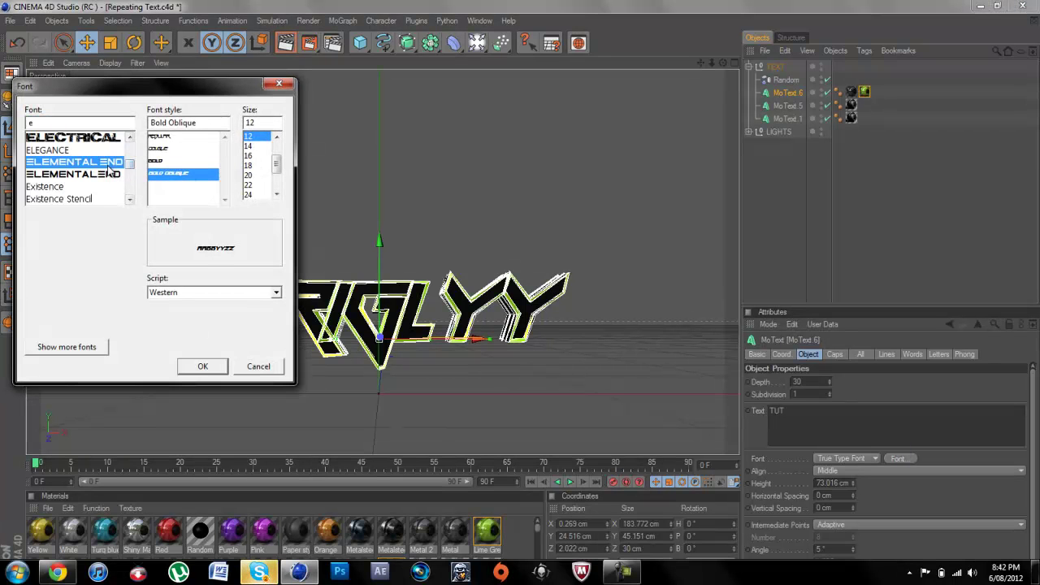
double_click(166, 136)
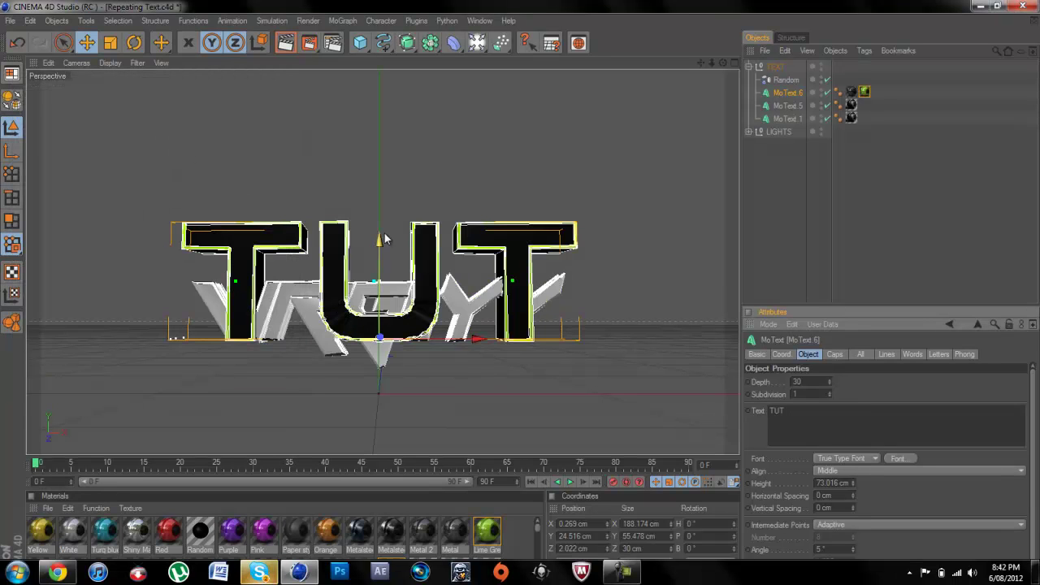
Set the text TUT and the Elemental End font for MoText 6, MoText 5 and MoText 1 together.
ctrl+click(792, 106)
ctrl+click(785, 119)
click(888, 433)
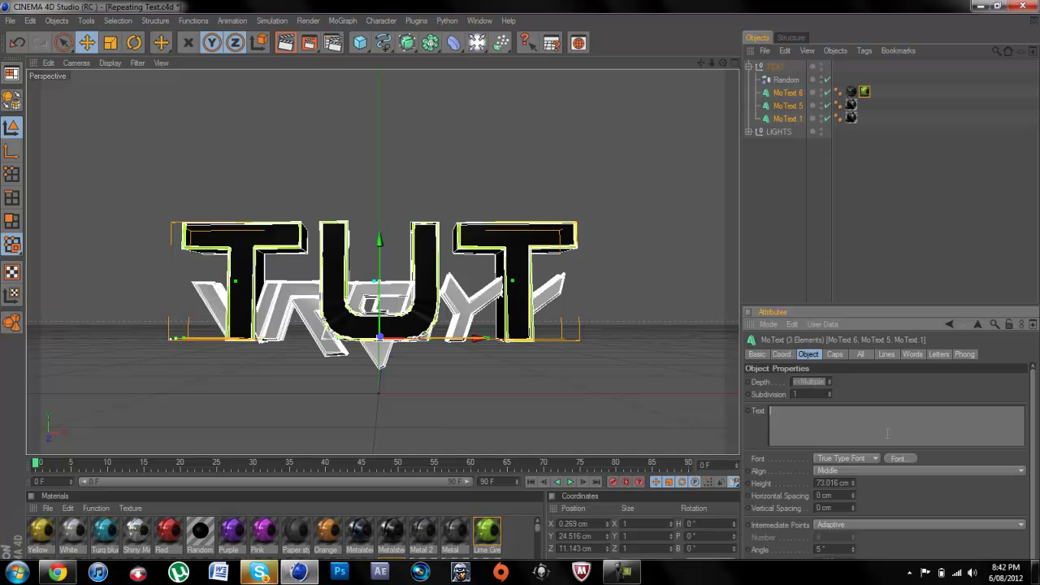
click(898, 458)
text(e)
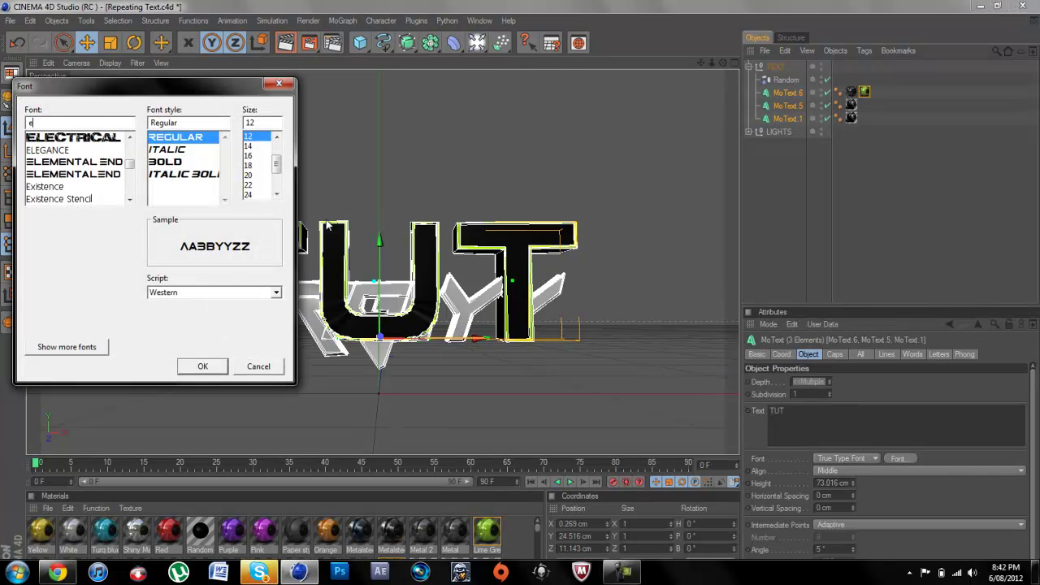
click(124, 162)
key(Return)
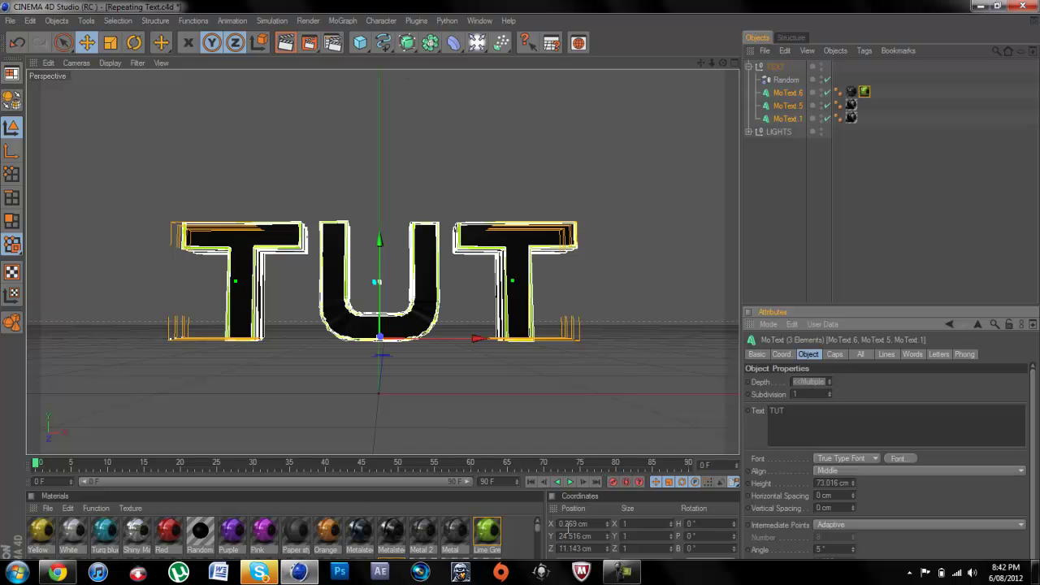
Replace the lime green material on MoText 6 with the light blue material.
scroll(541, 533, down, 1)
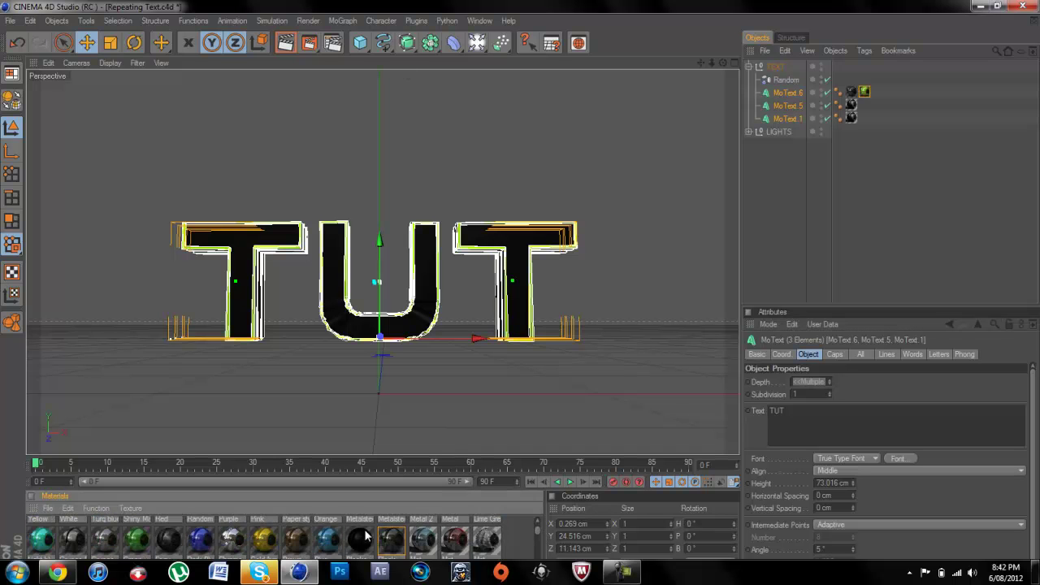
drag(330, 542, 868, 90)
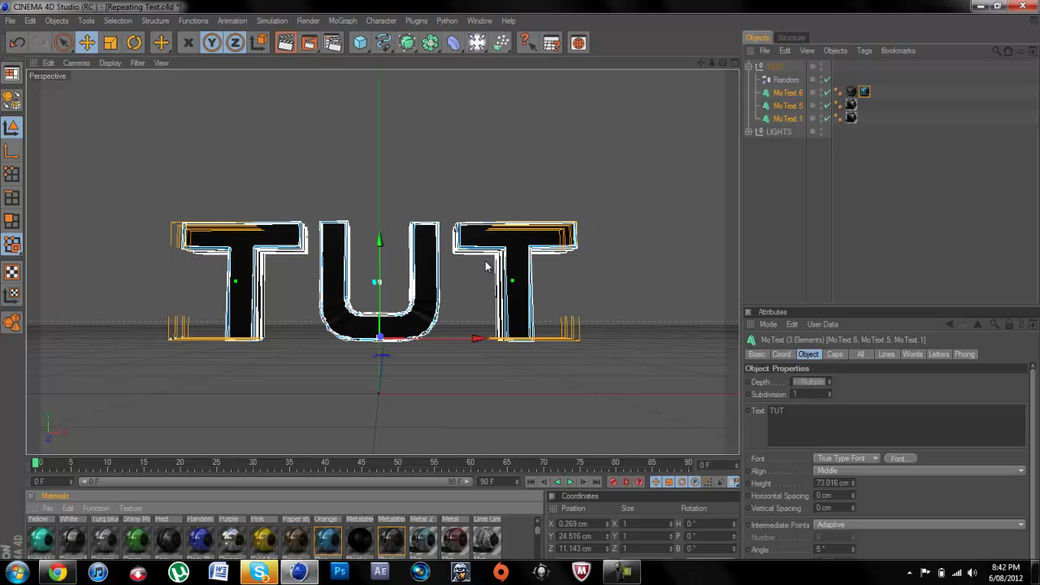
Try out a higher strength for the Random effector in the TEXT group.
click(800, 81)
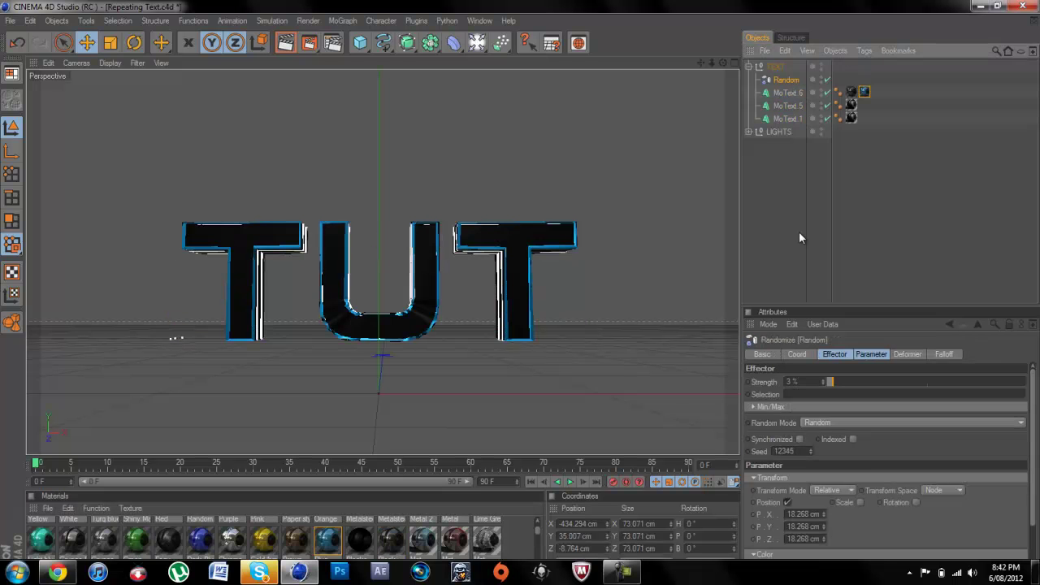
drag(828, 379, 846, 383)
drag(851, 382, 833, 420)
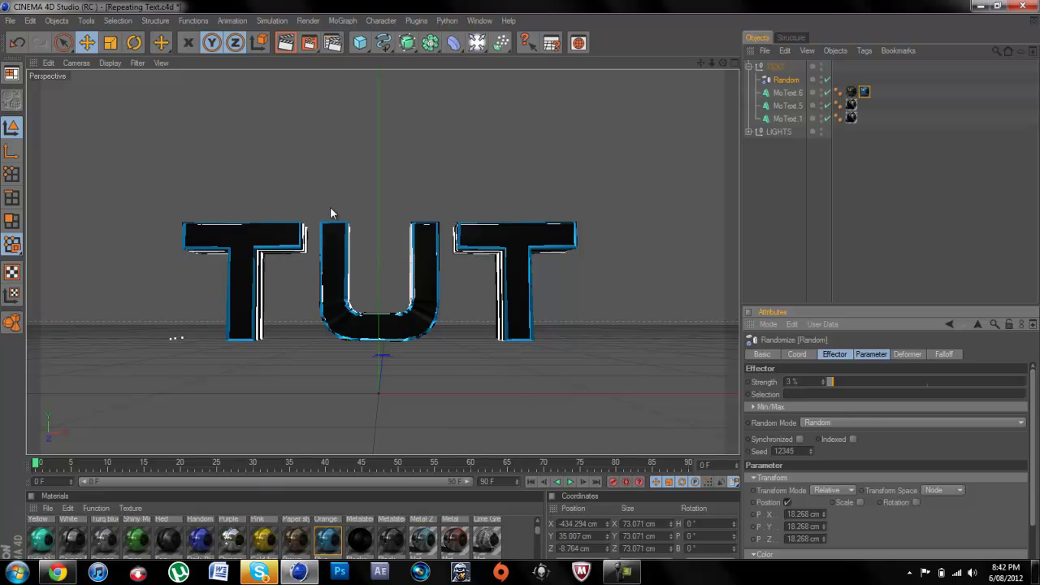
Open the Thrausi plugin, set the number of pieces to 25 and try to break the selected Random effector.
click(417, 21)
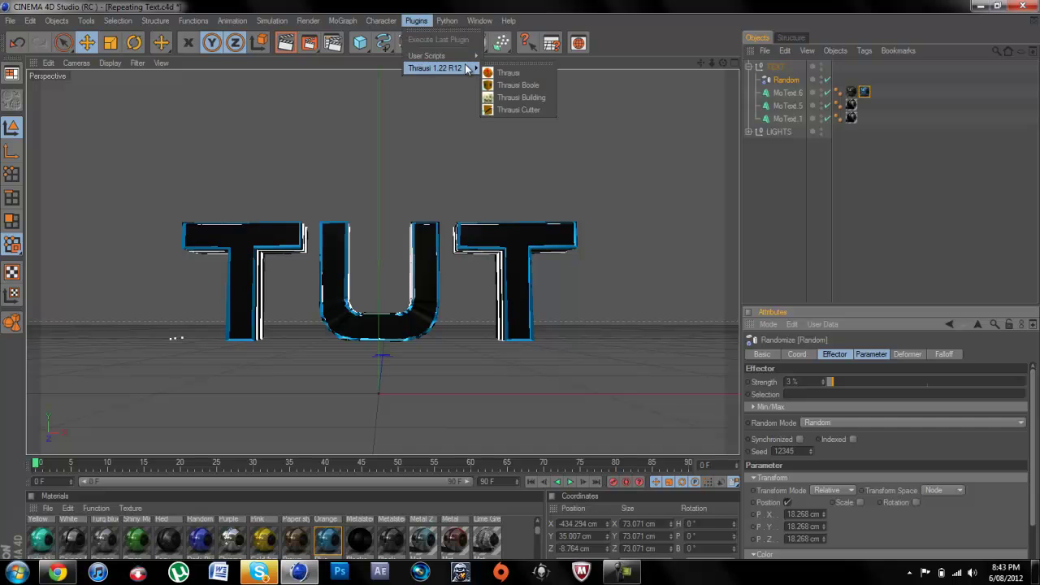
click(493, 73)
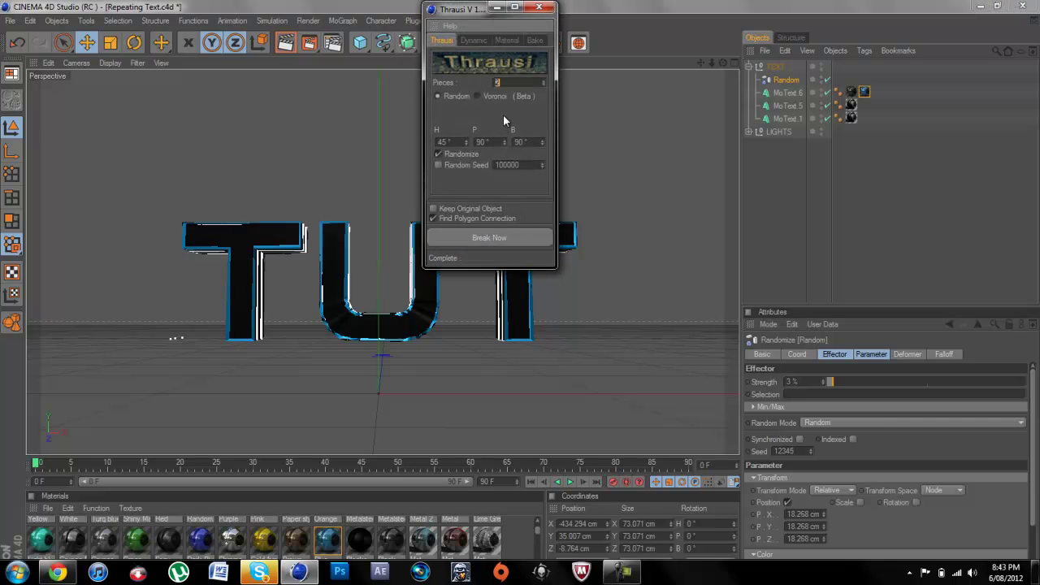
drag(473, 13, 479, 139)
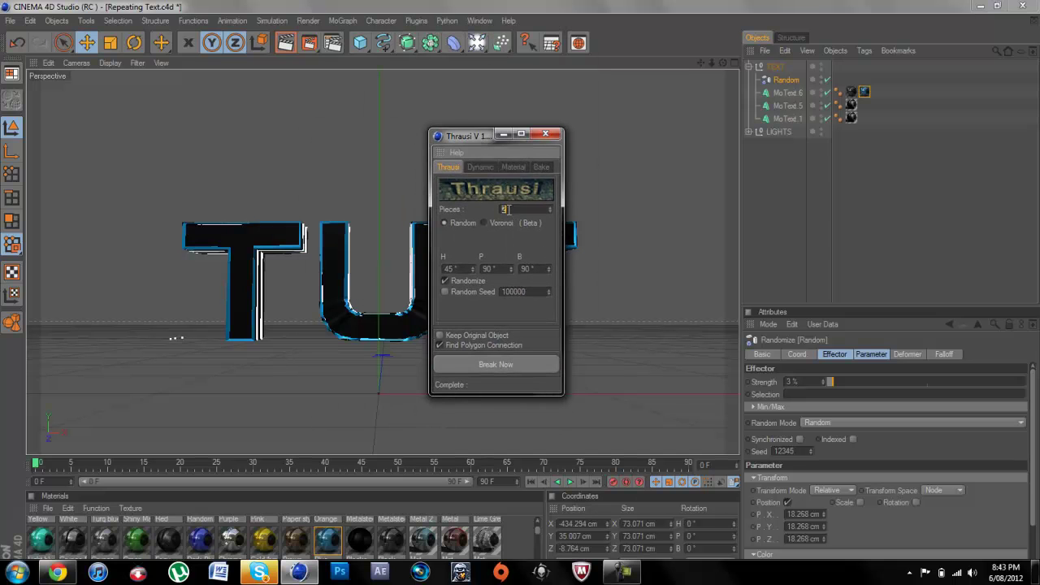
text(5)
click(536, 370)
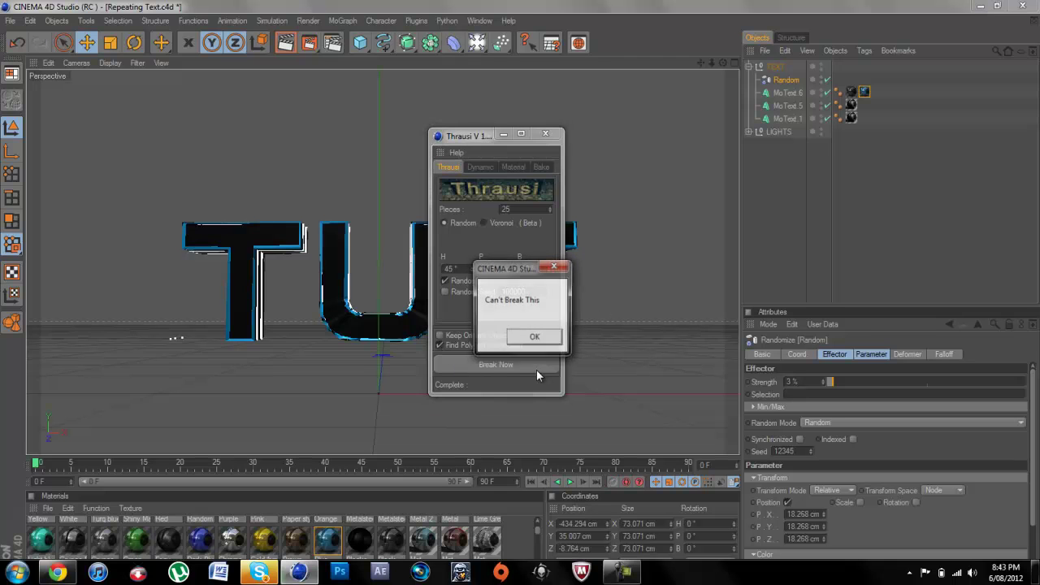
click(535, 338)
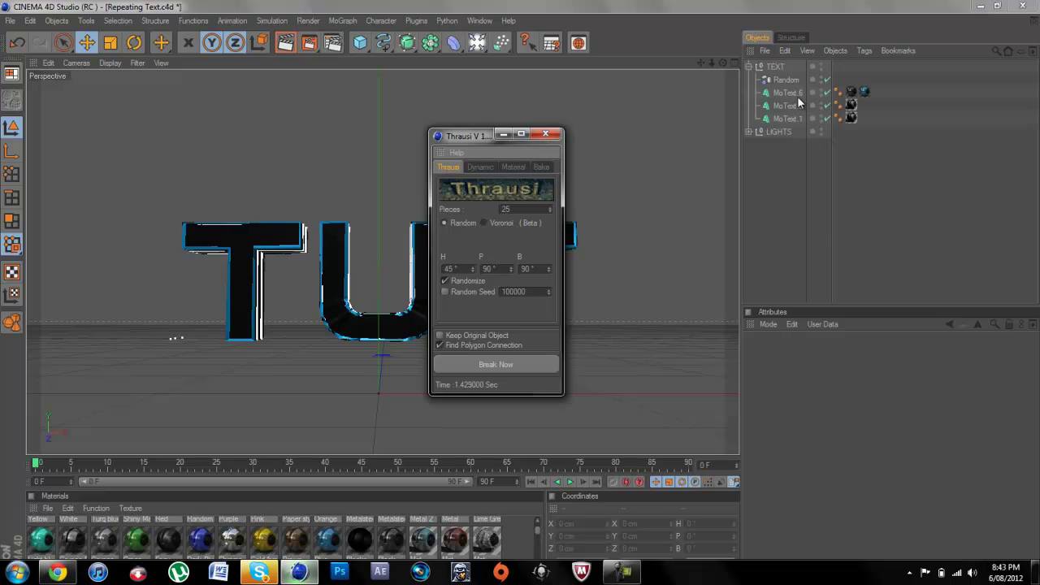
Break MoText 6, MoText 5 and MoText 1 into pieces with Thrausi and close the plugin window.
click(789, 92)
shift+click(787, 119)
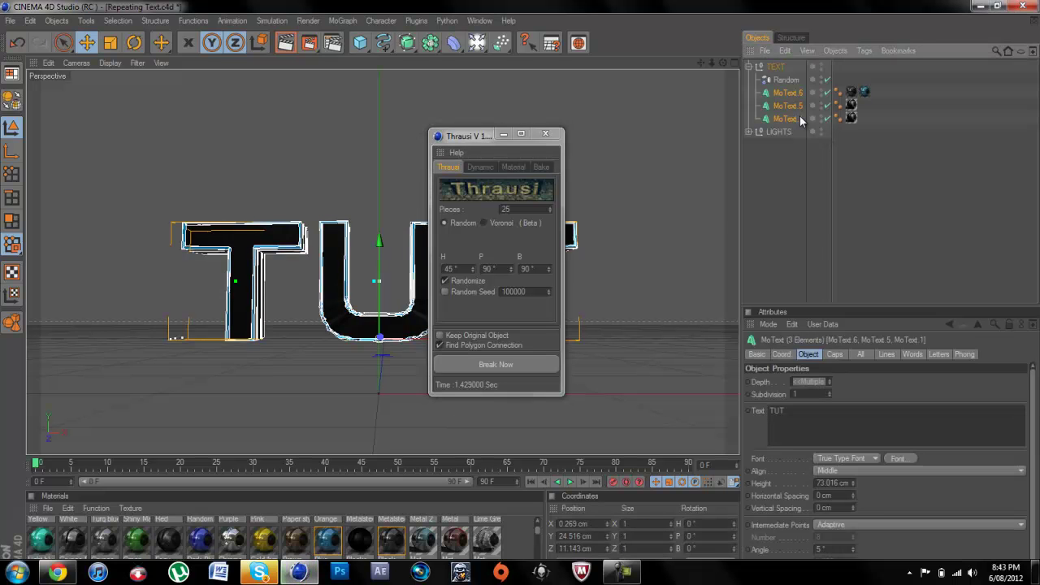
click(471, 367)
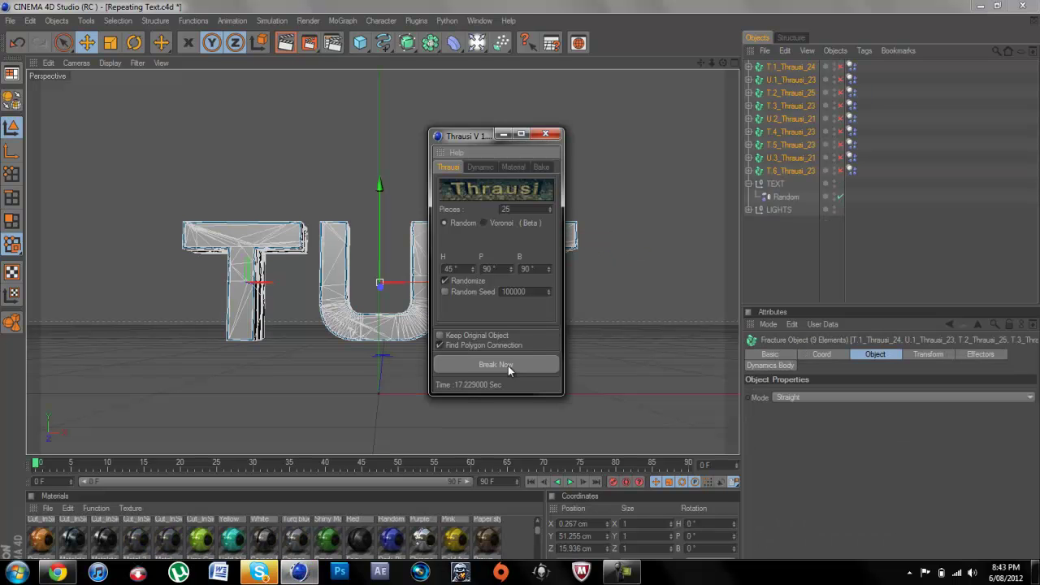
click(551, 133)
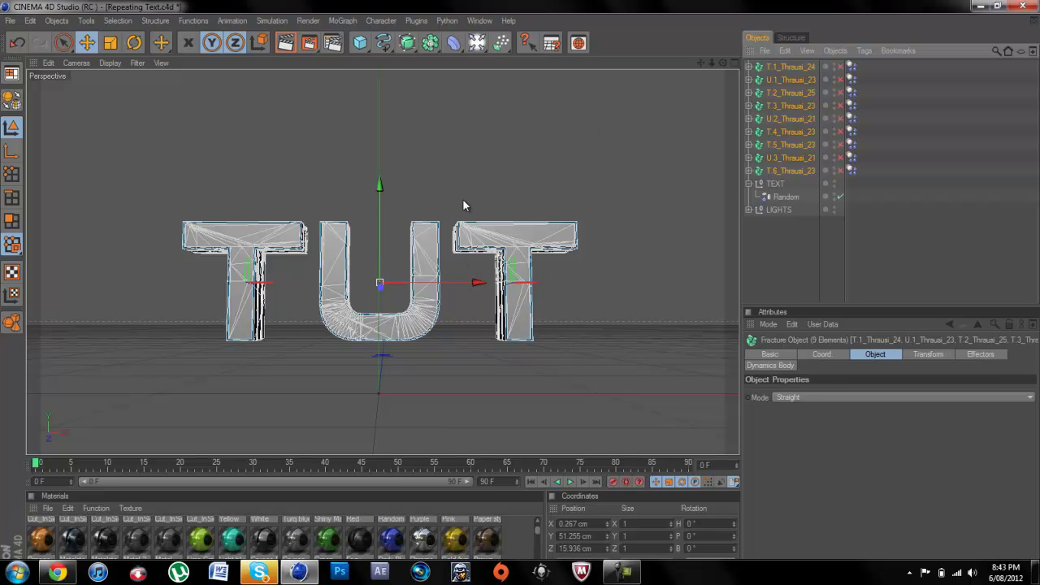
Examine the fracture objects of the individual letters and the separate pieces inside T.1_Thrausi_24.
click(786, 66)
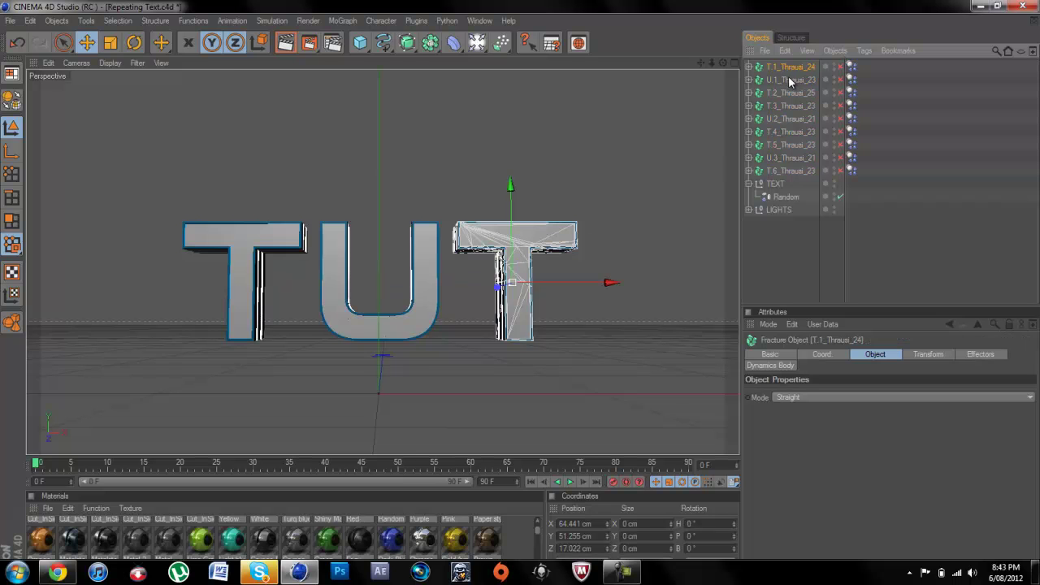
click(792, 81)
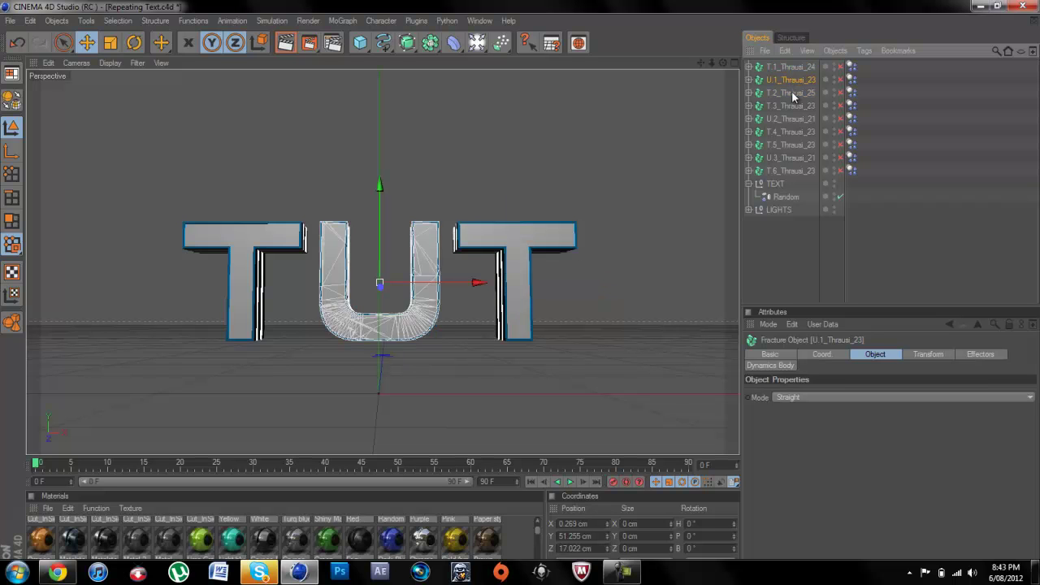
click(793, 94)
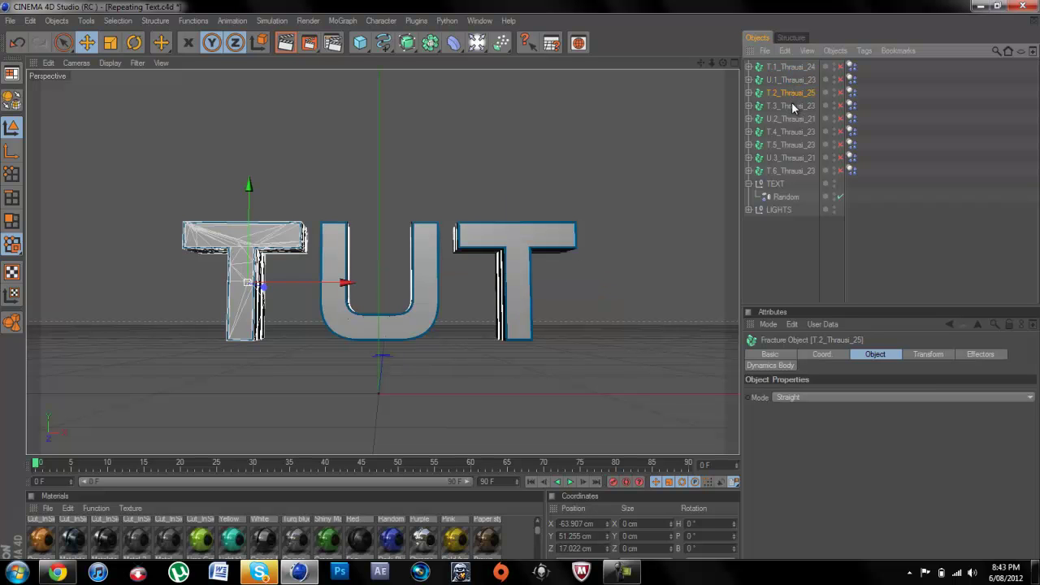
click(752, 67)
click(749, 67)
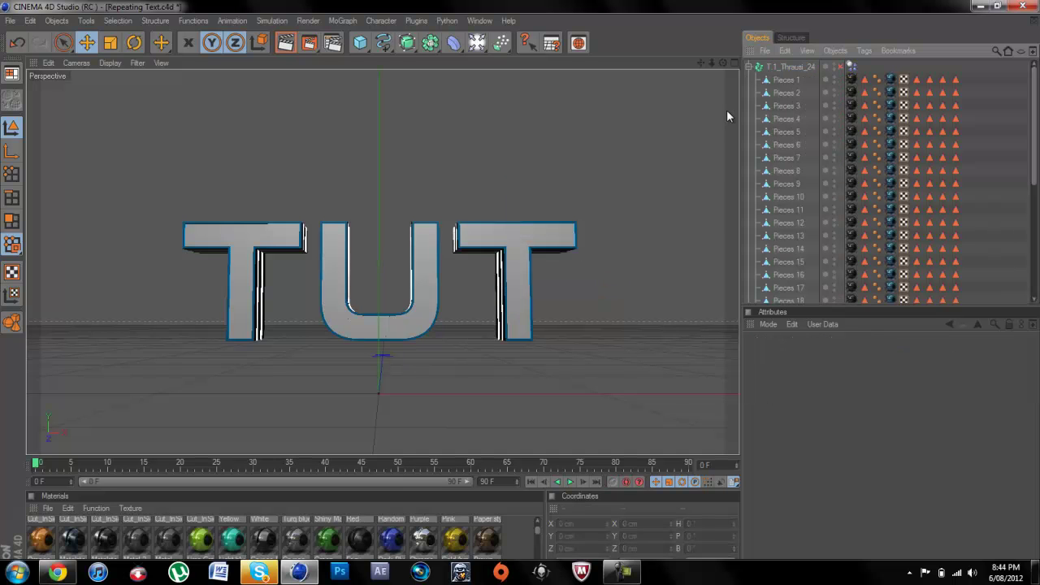
click(626, 572)
click(975, 540)
click(788, 93)
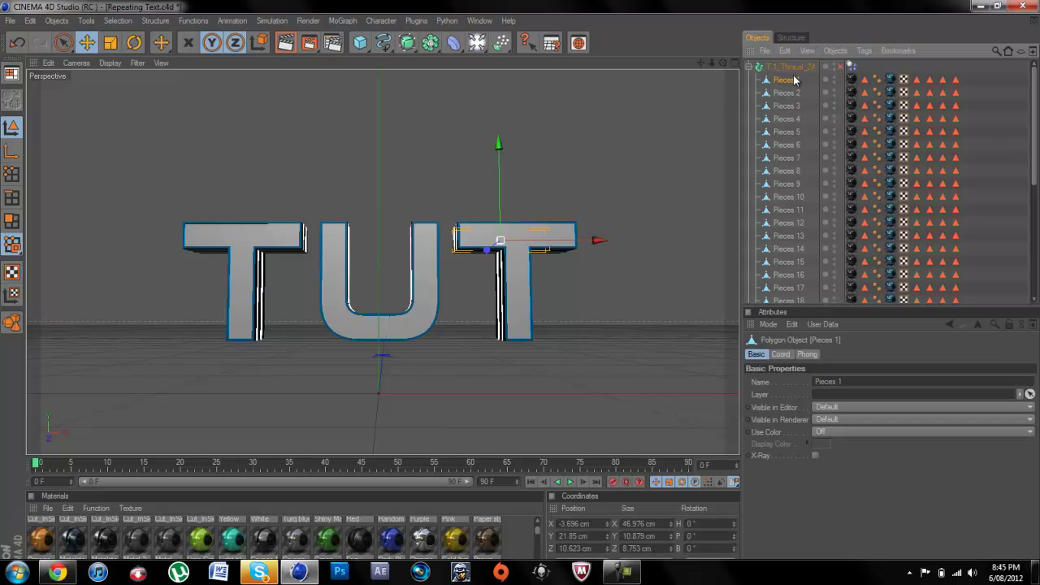
click(786, 105)
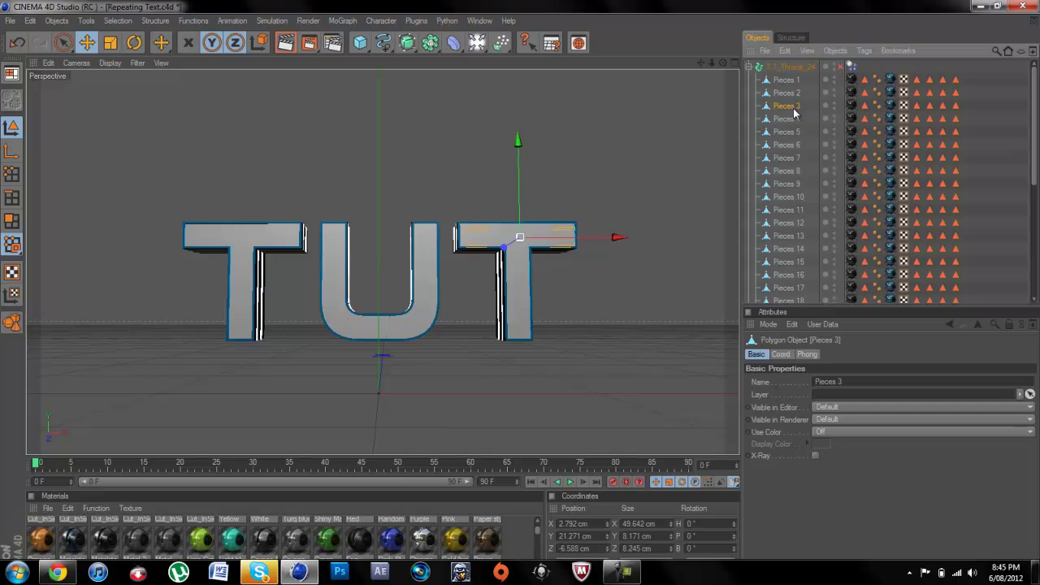
click(748, 65)
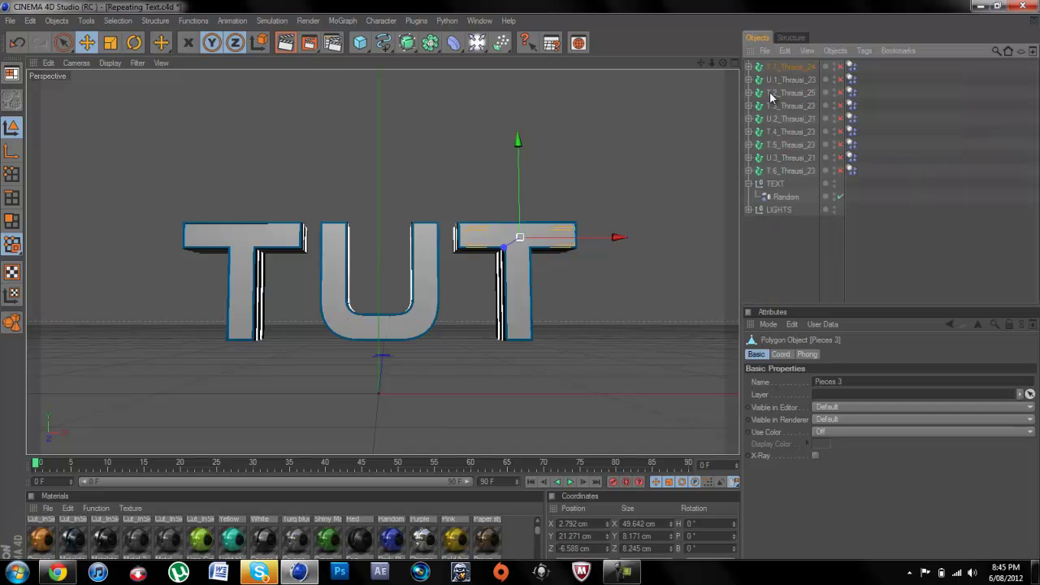
Try moving Pieces 1 of T.6_Thrausi_23 out of its letter and undo the move.
click(749, 171)
click(786, 185)
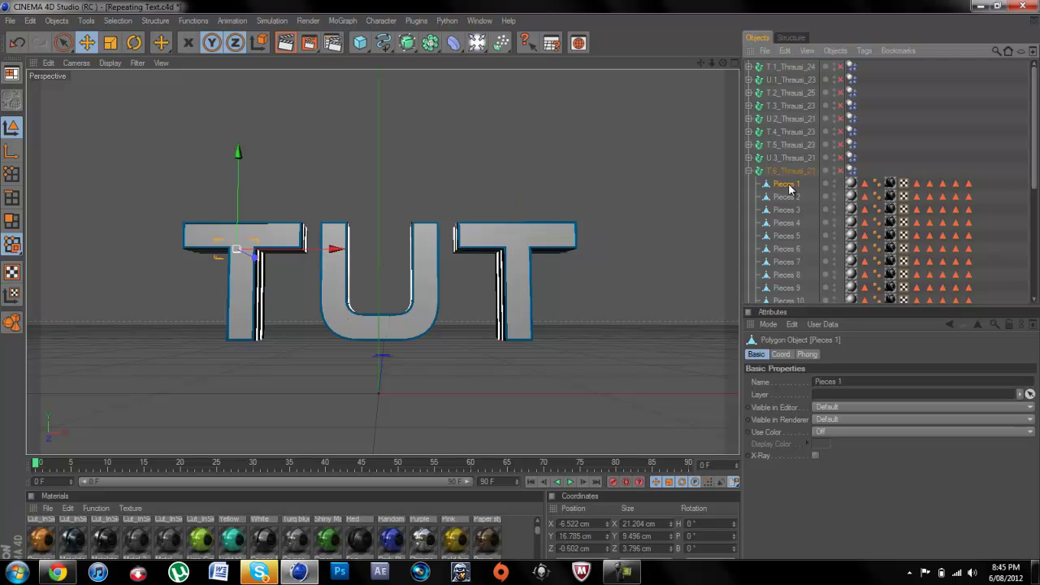
drag(238, 246, 520, 300)
key(ctrl+z)
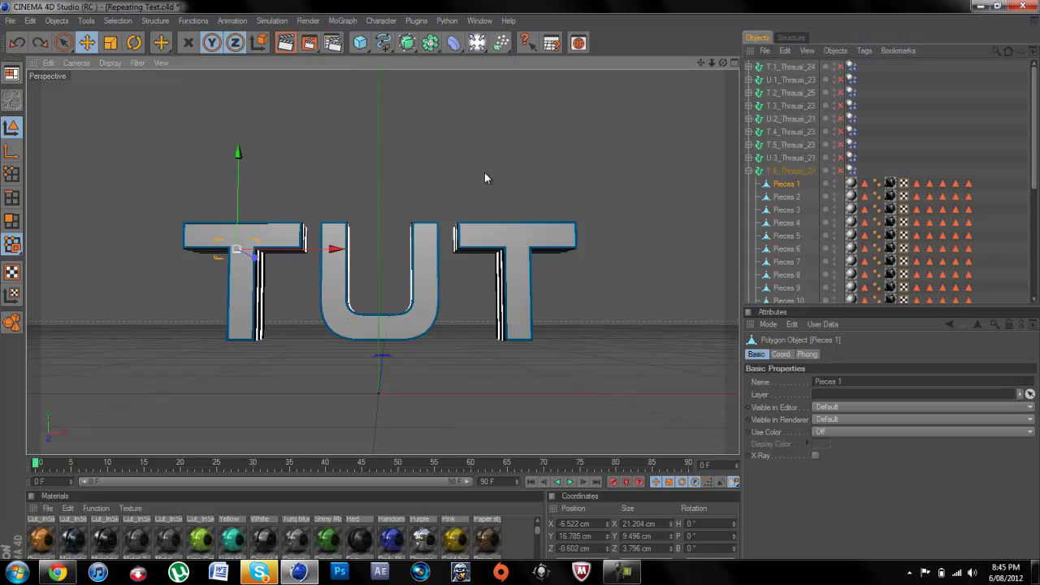
click(749, 170)
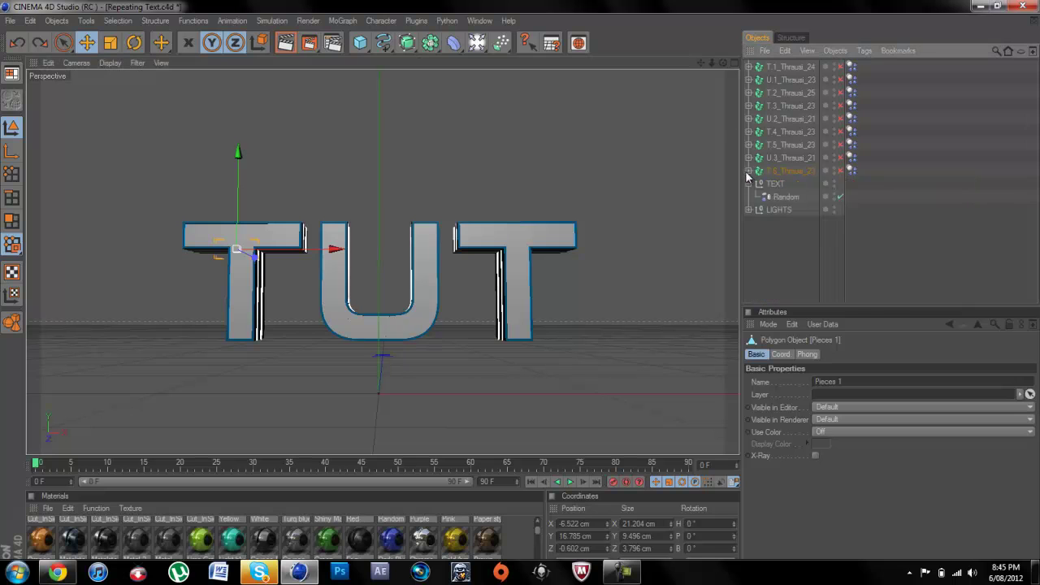
Try moving Pieces 1 of T.1_Thrausi_24 out of its letter and undo the move.
click(749, 66)
click(779, 80)
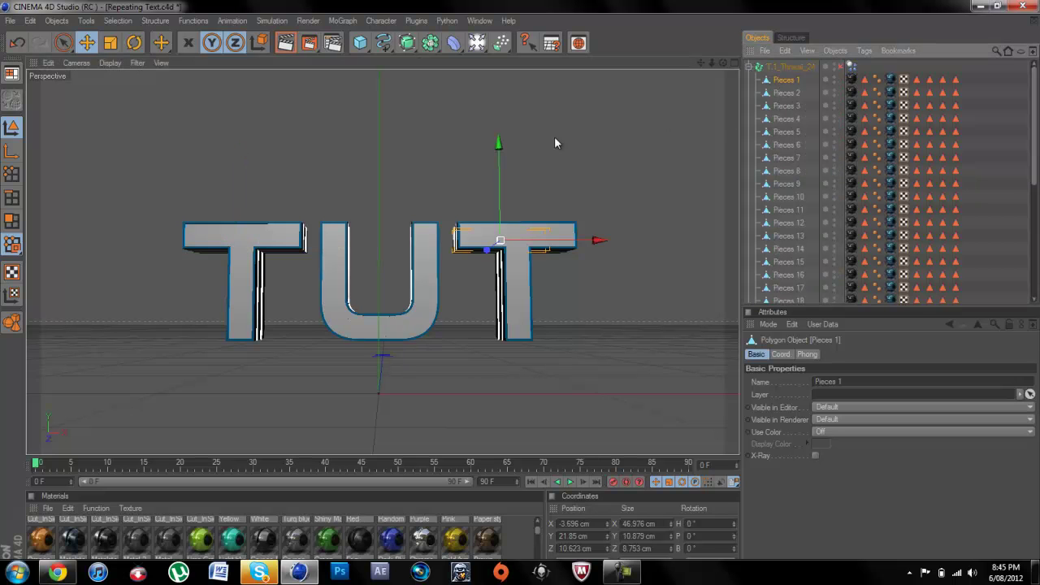
drag(485, 222, 523, 295)
key(ctrl+z)
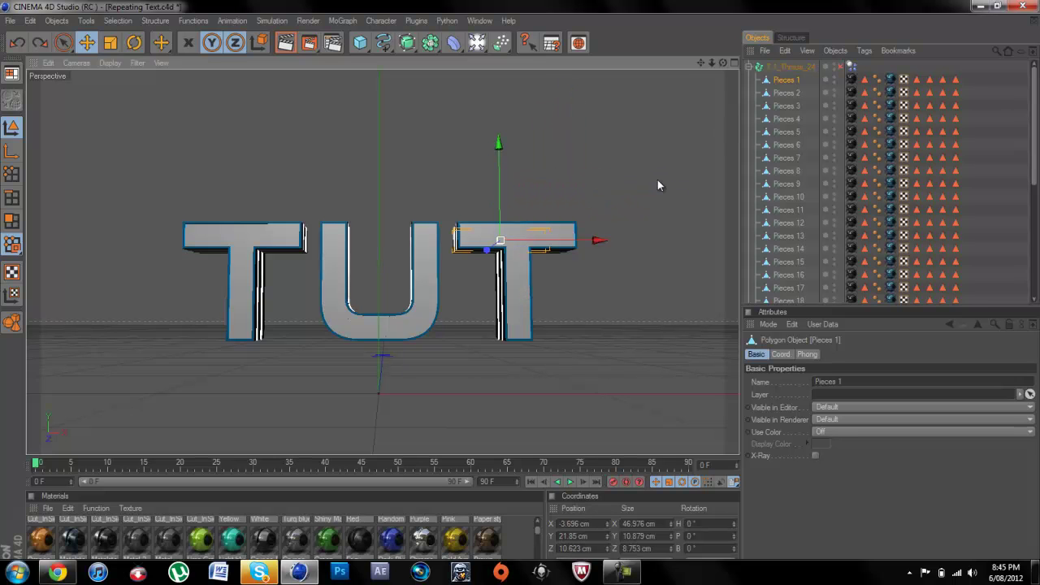
Collapse T.1_Thrausi_24 and enable all nine Thrausi fracture objects.
click(750, 67)
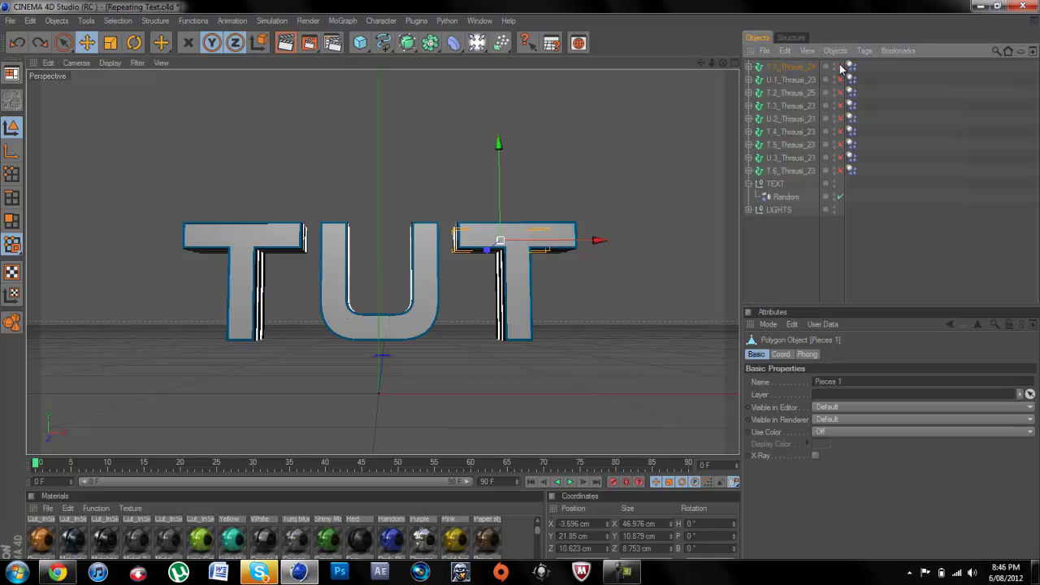
drag(842, 69, 841, 171)
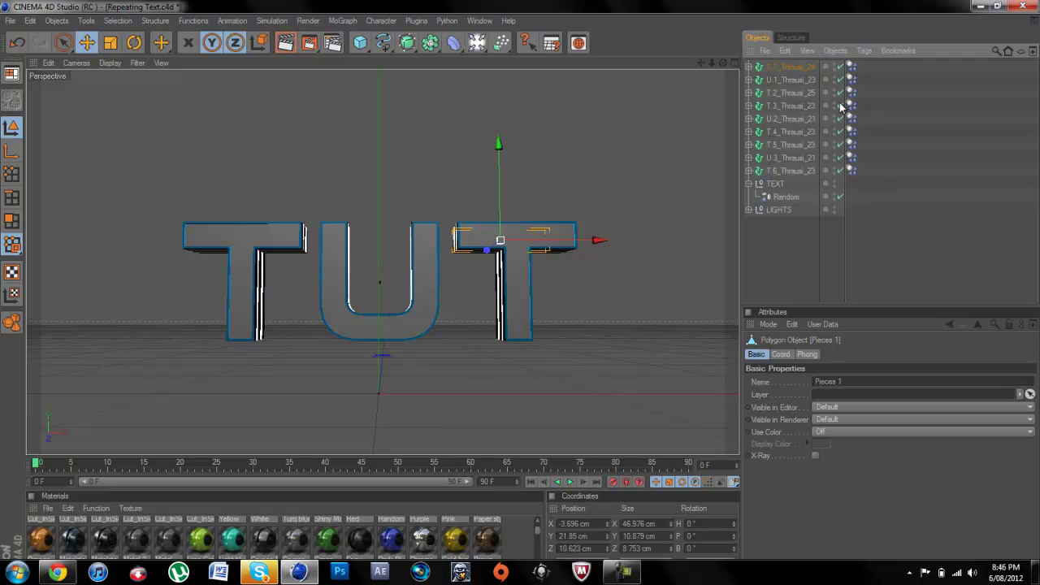
click(348, 23)
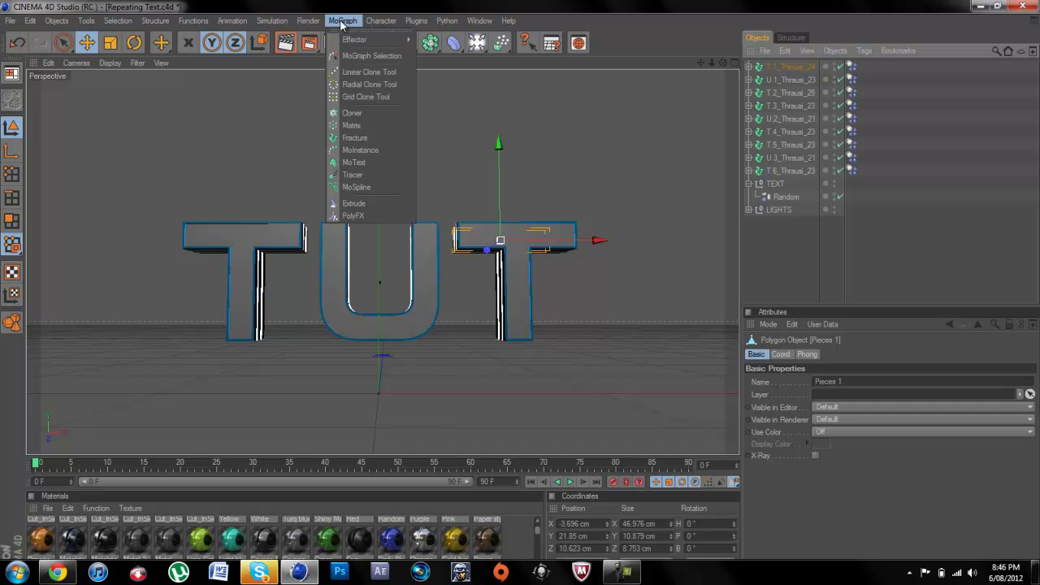
mouse_move(367, 41)
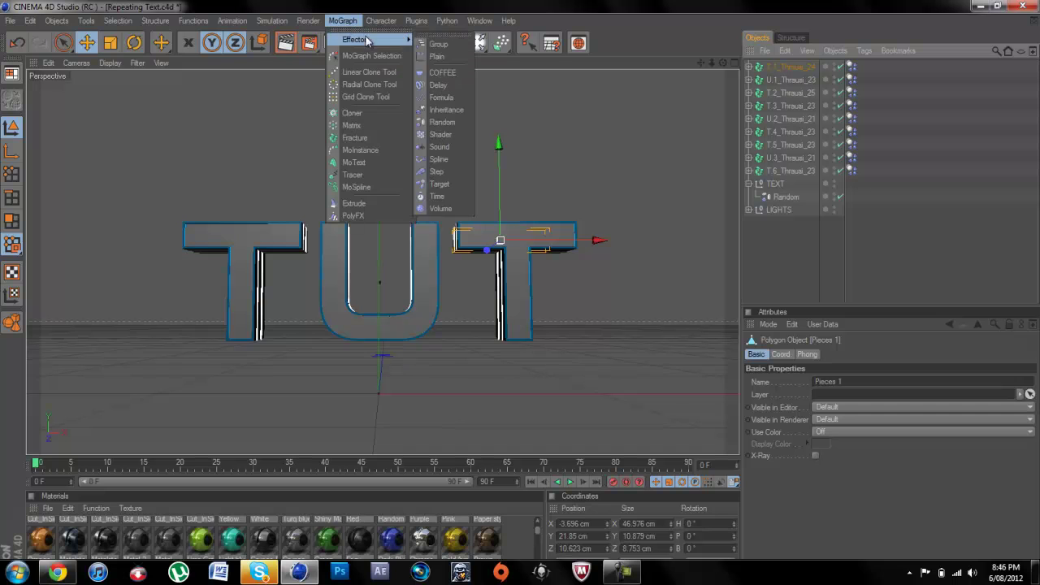
click(446, 122)
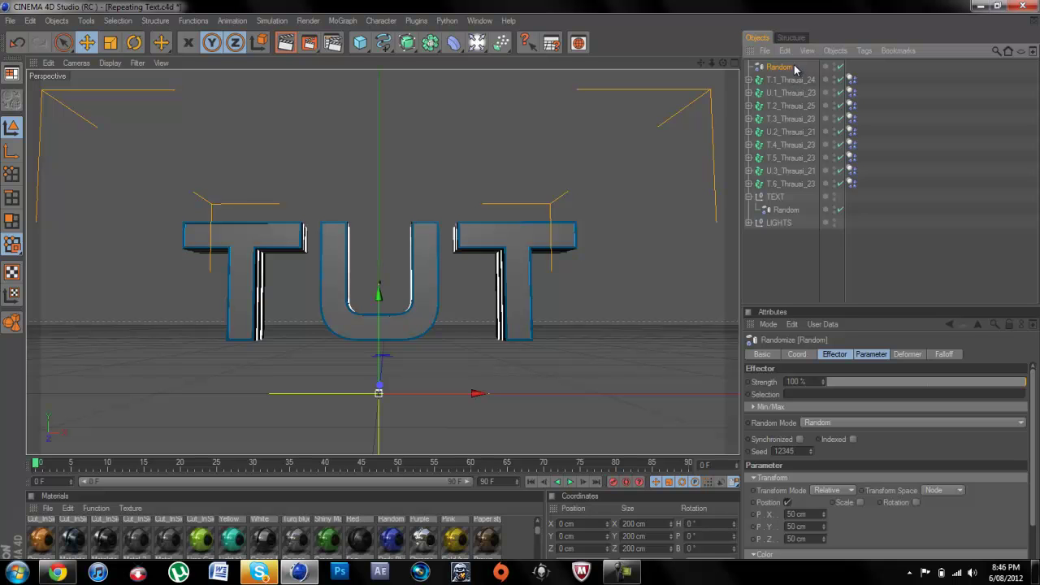
key(Delete)
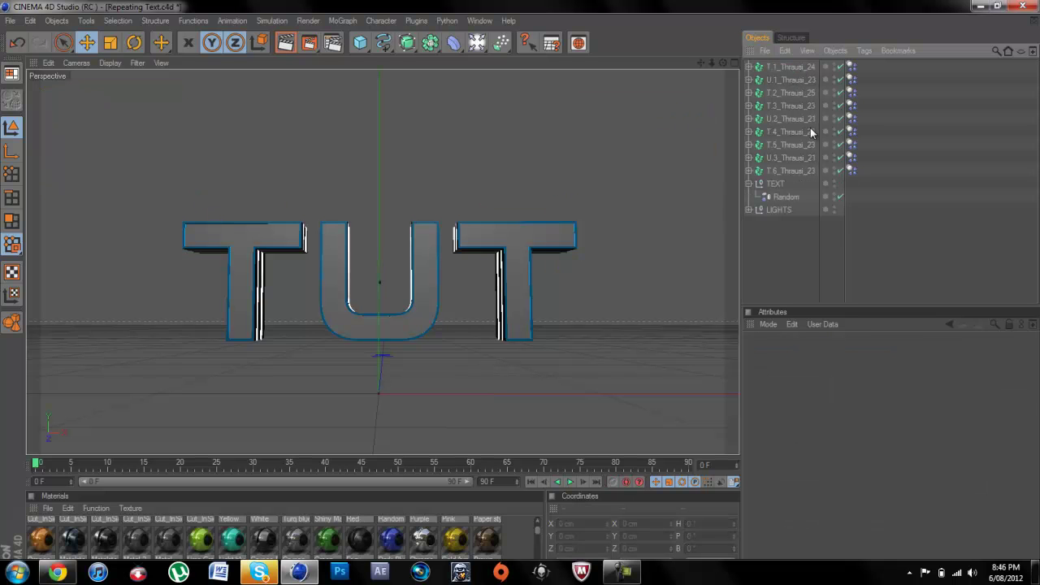
Nest all nine Thrausi fracture objects inside the TEXT group, above its Random effector.
click(785, 171)
shift+click(793, 66)
double_click(793, 67)
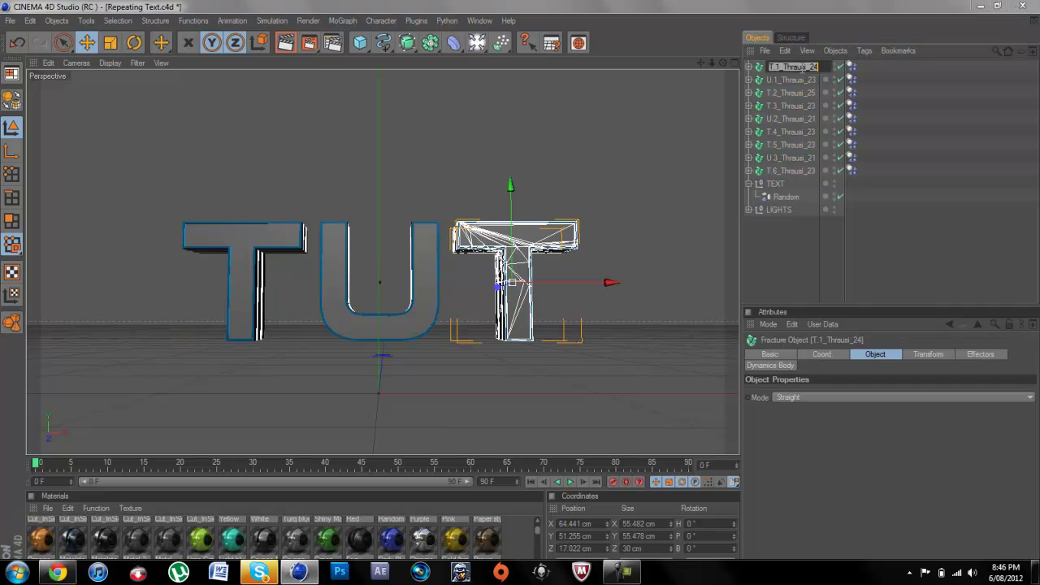
key(Return)
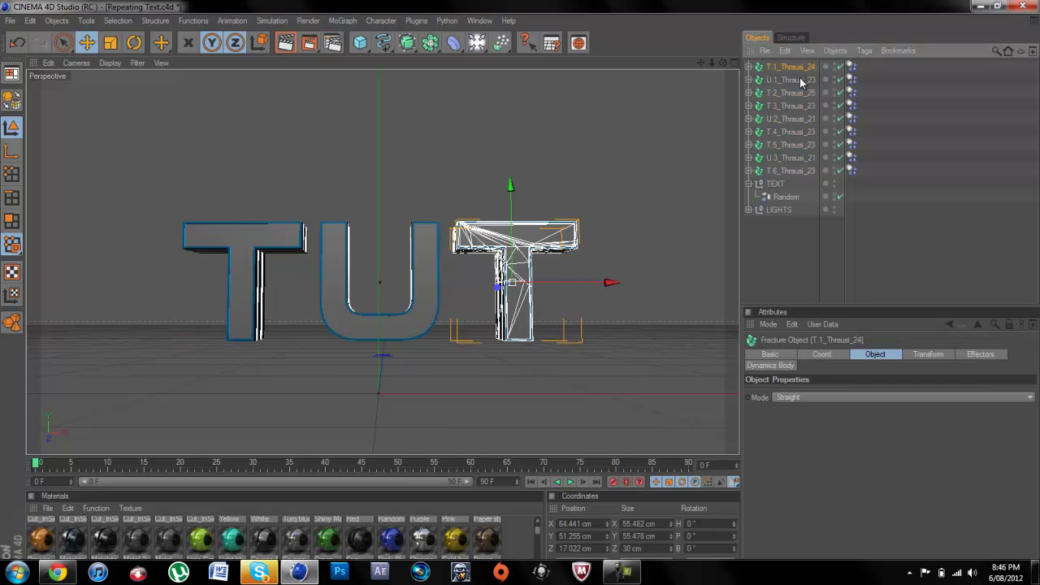
shift+click(791, 173)
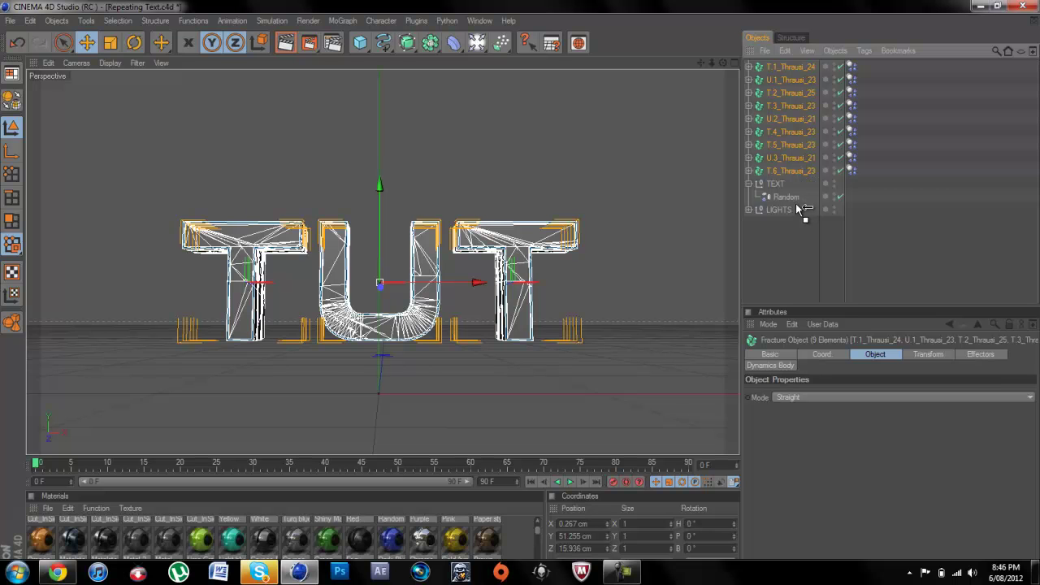
drag(796, 205, 786, 83)
click(786, 80)
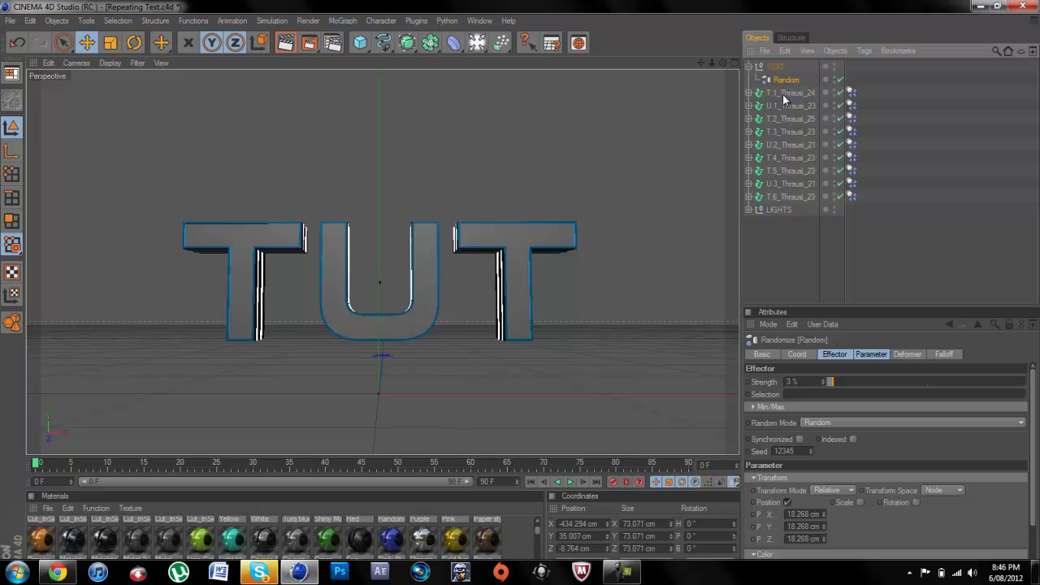
click(783, 93)
shift+click(785, 197)
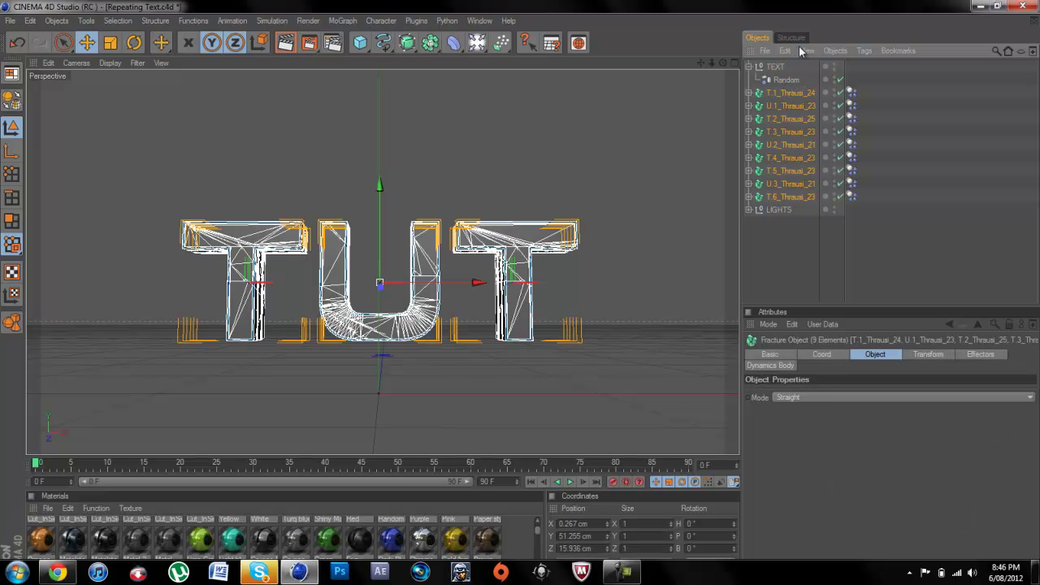
drag(793, 95, 796, 75)
click(790, 260)
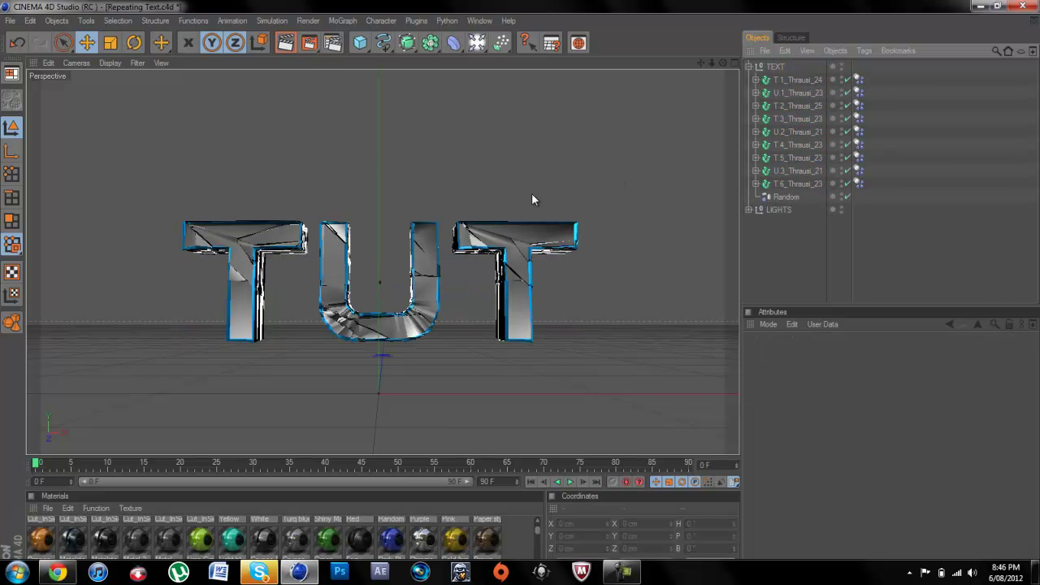
Try out different strengths of the Random effector on the fractured letters.
click(793, 199)
mouse_move(834, 384)
mouse_down()
mouse_move(851, 382)
mouse_move(834, 382)
mouse_up()
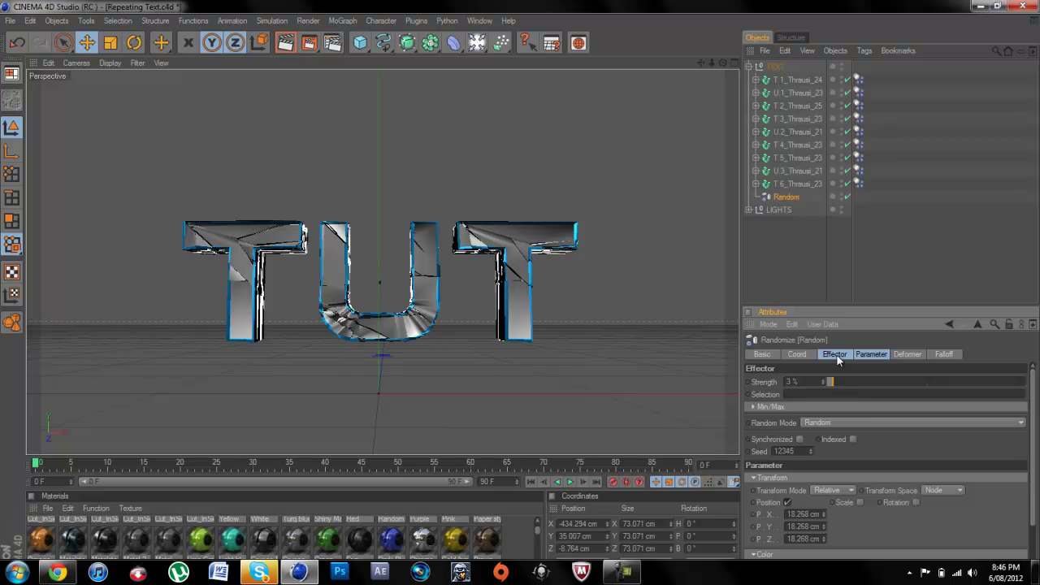
Set the Random effector's strength to 4% after comparing several low strengths on the fractured letters.
drag(833, 383, 828, 382)
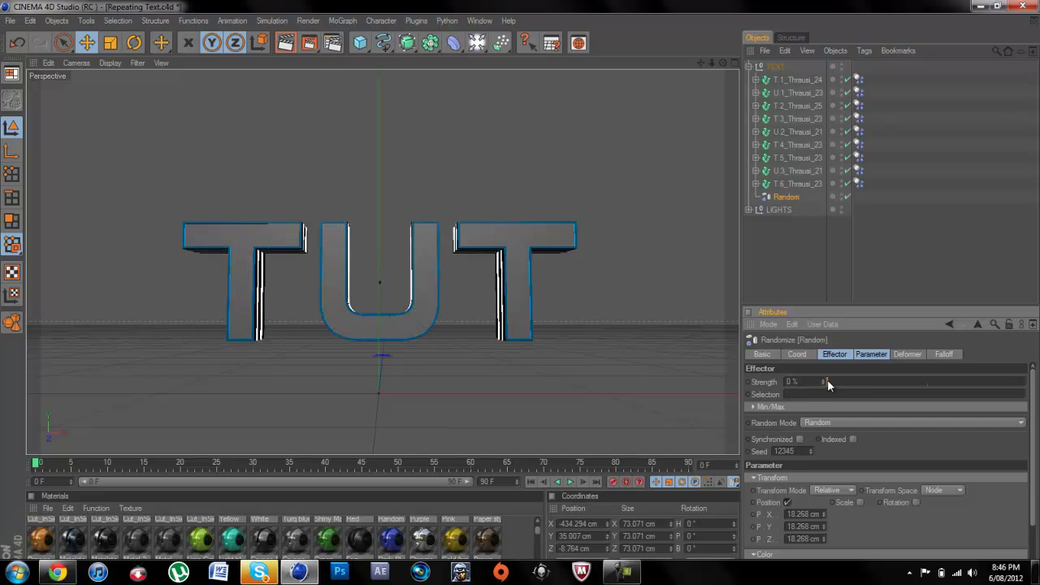
drag(830, 379, 838, 388)
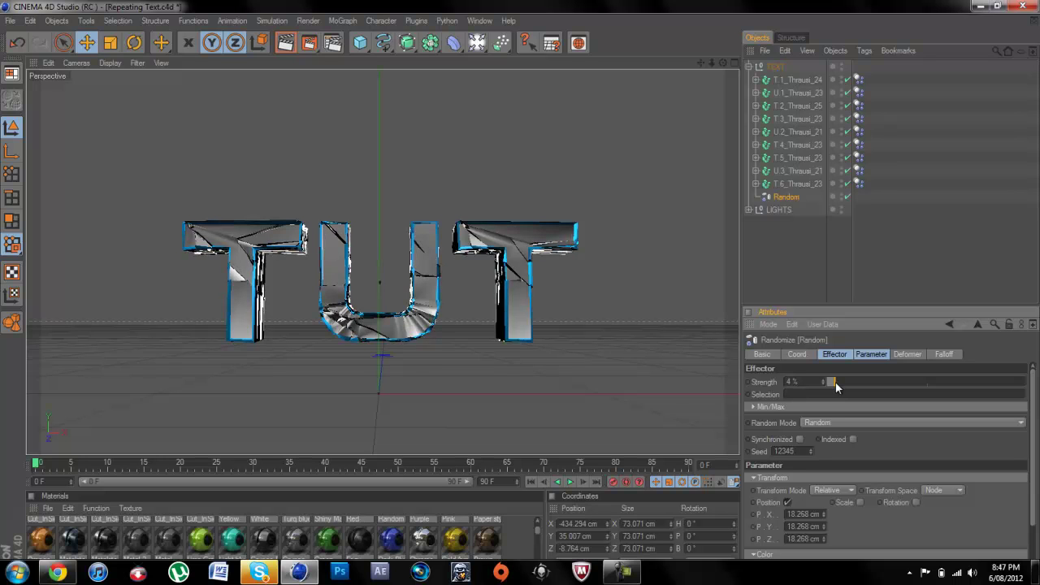
drag(837, 388, 840, 388)
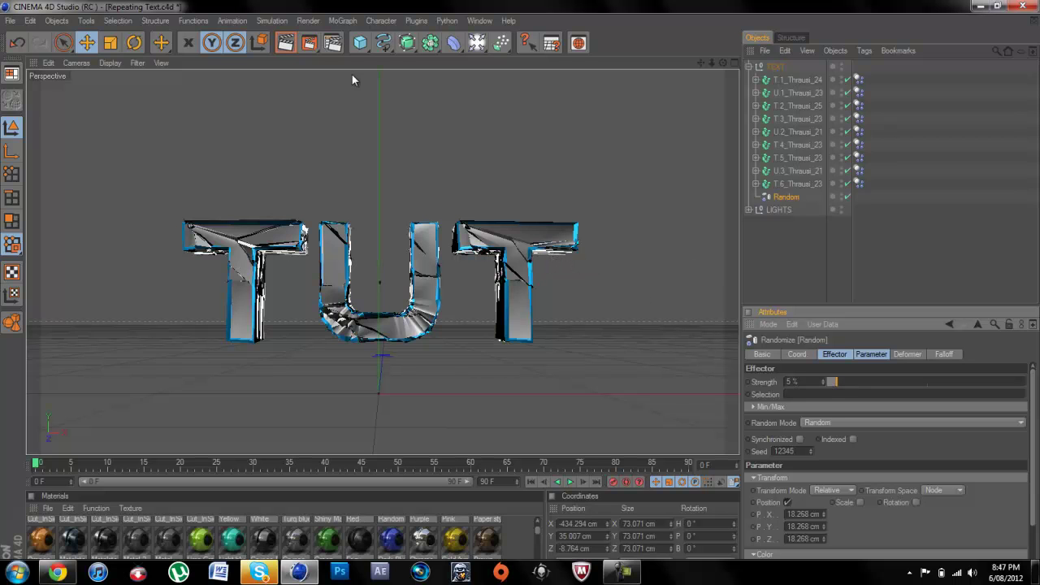
drag(841, 387, 830, 385)
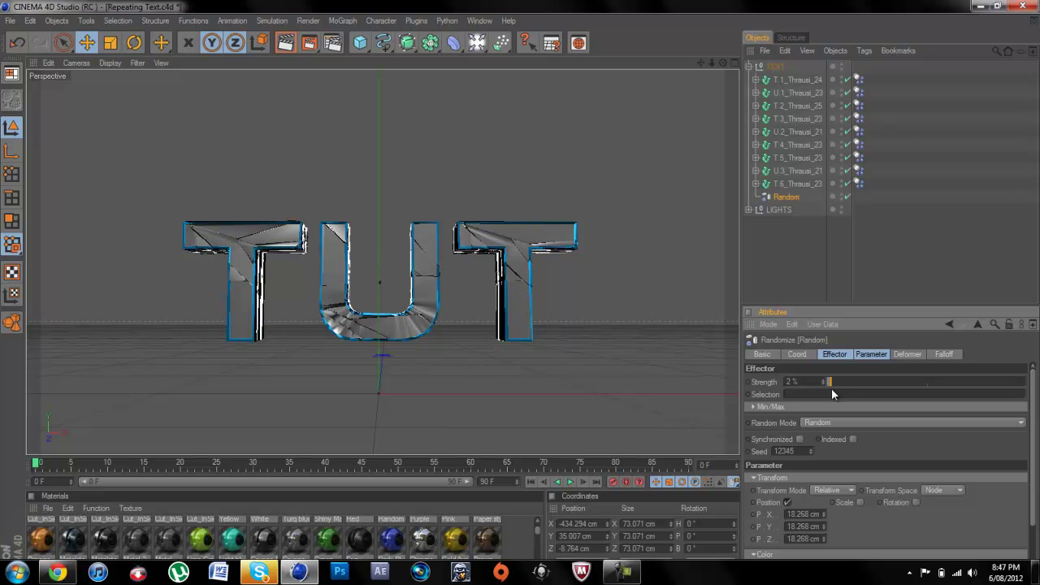
drag(834, 392, 838, 393)
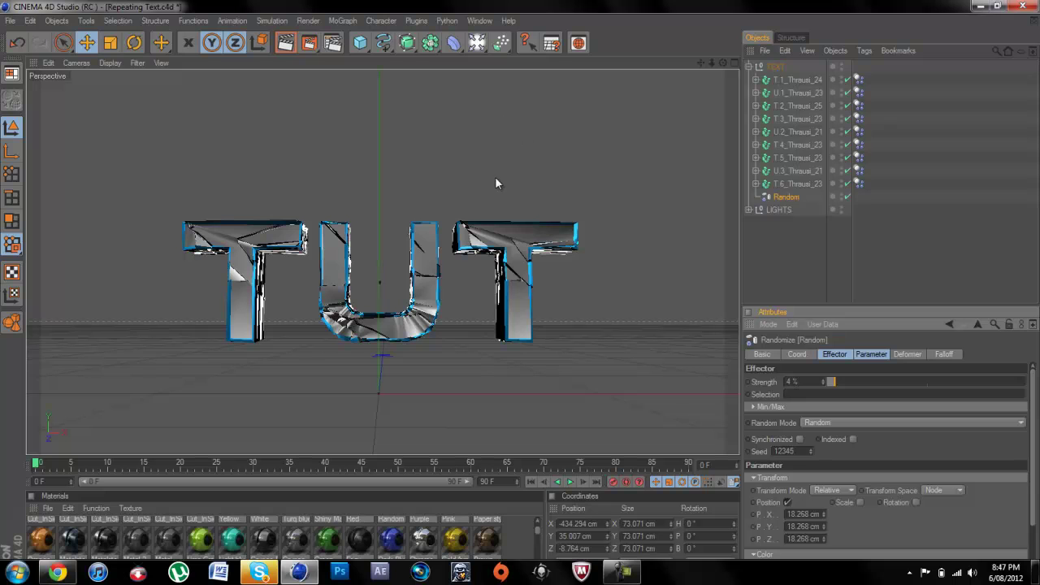
Set the render's save location to a file named TUT on the Desktop and close the render settings.
click(329, 45)
click(126, 61)
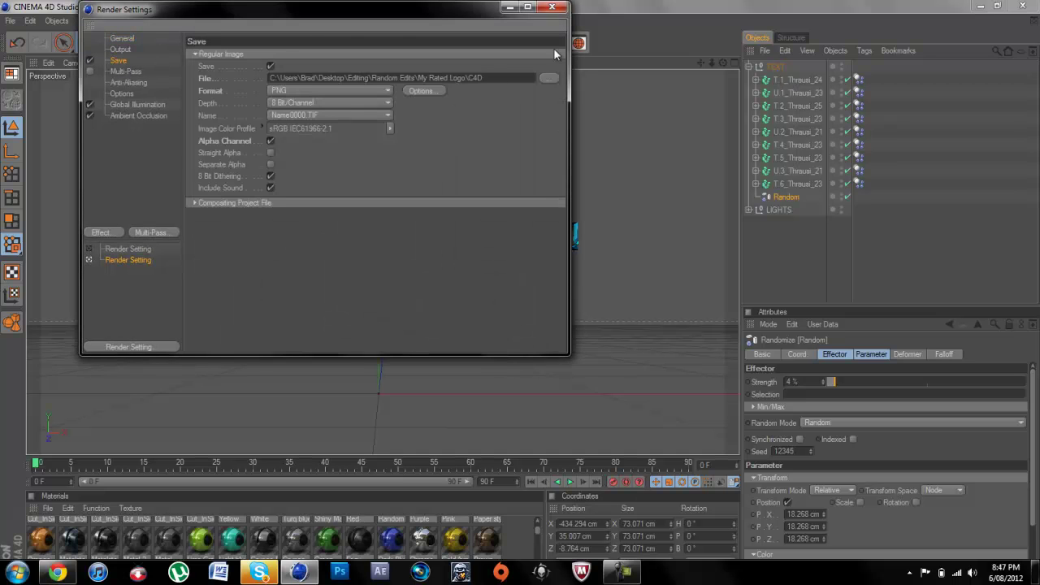
click(555, 77)
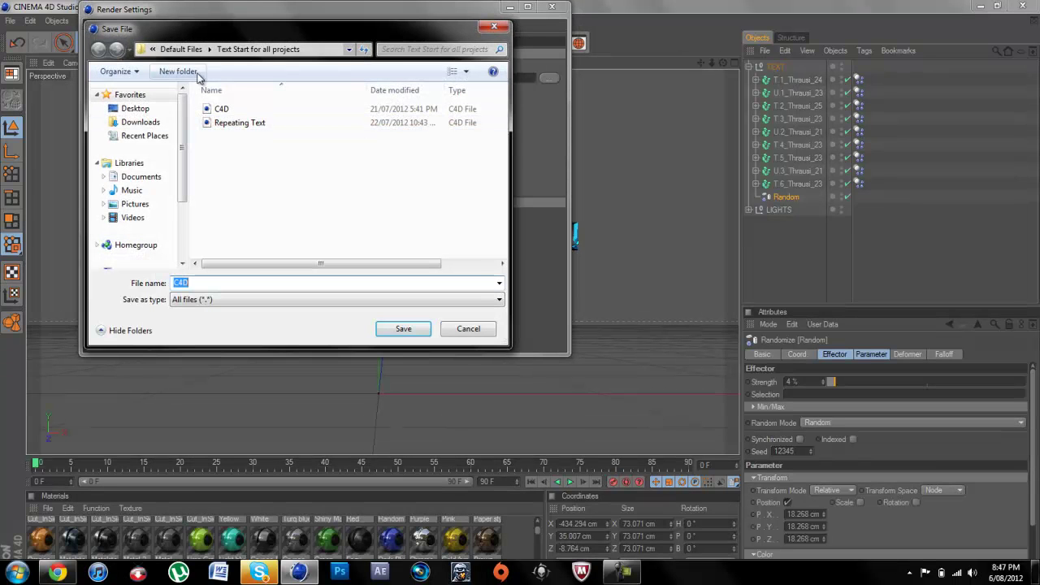
click(131, 109)
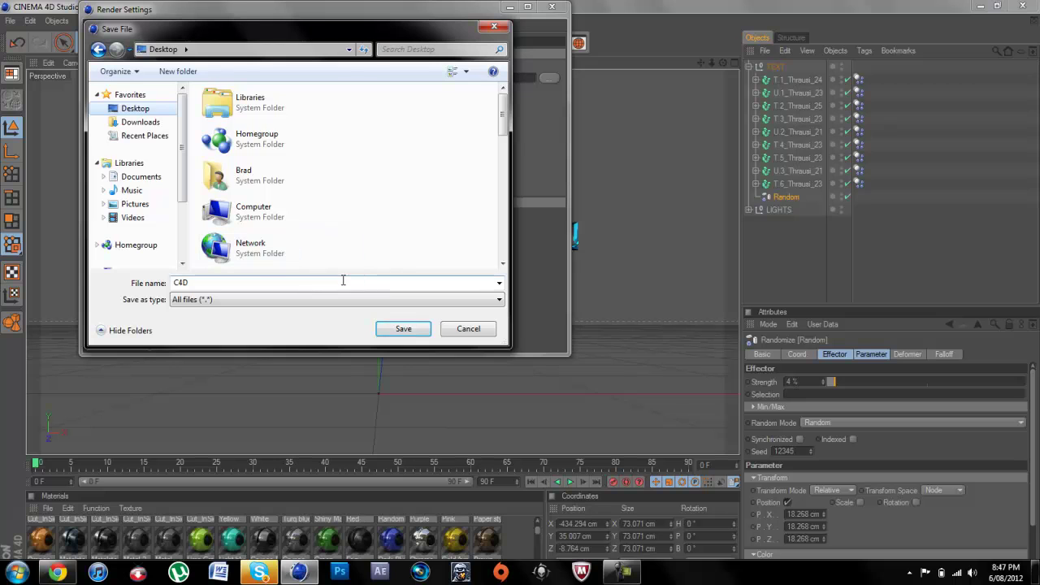
text(Tuto)
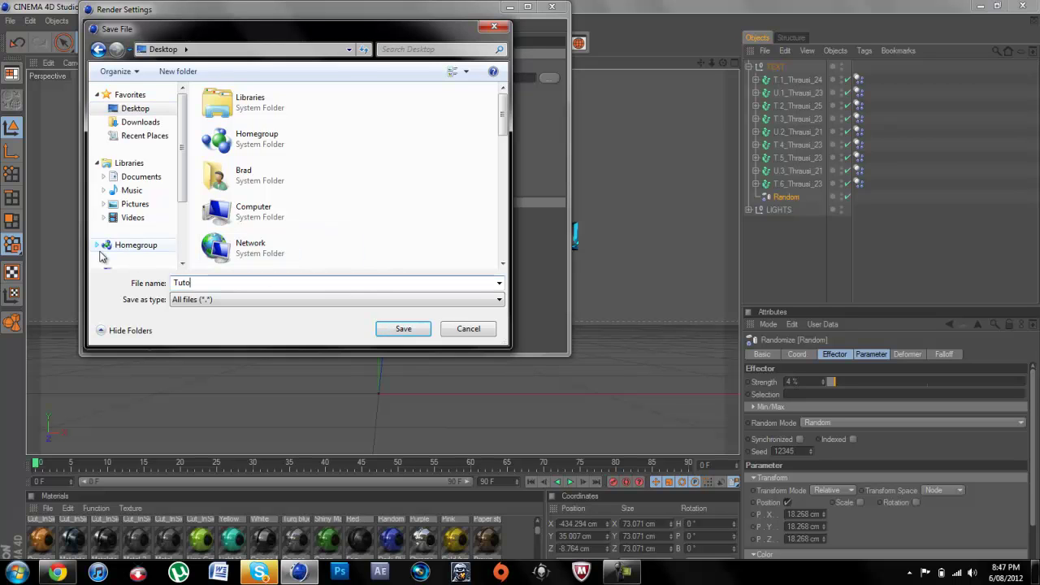
text(rial o)
key(BackSpace)
key(BackSpace)
key(BackSpace)
key(BackSpace)
key(BackSpace)
key(BackSpace)
key(BackSpace)
key(BackSpace)
key(BackSpace)
key(BackSpace)
key(BackSpace)
key(Return)
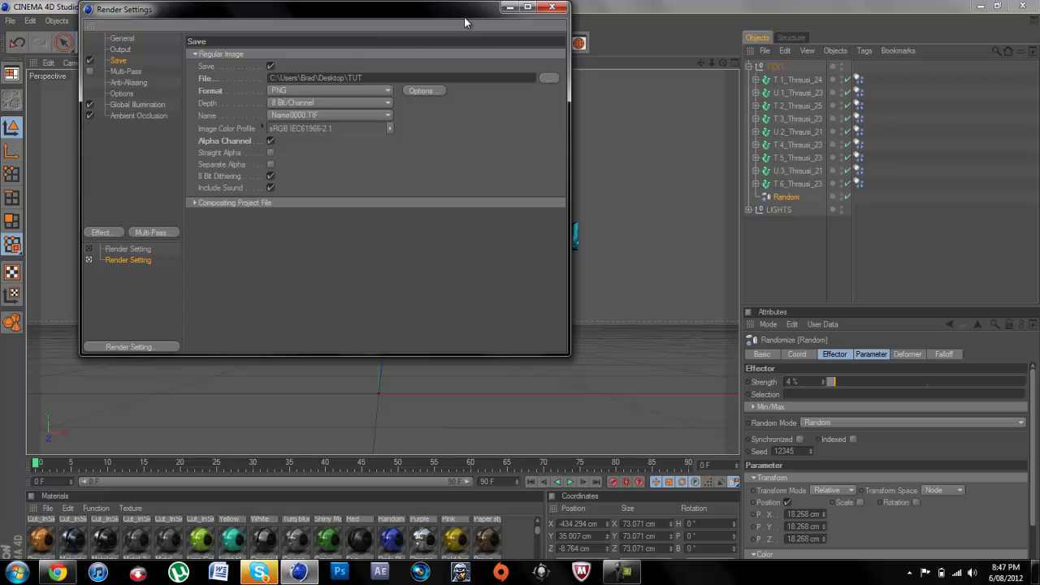
click(554, 10)
Save the project as a new file named TUT on the Desktop.
click(10, 20)
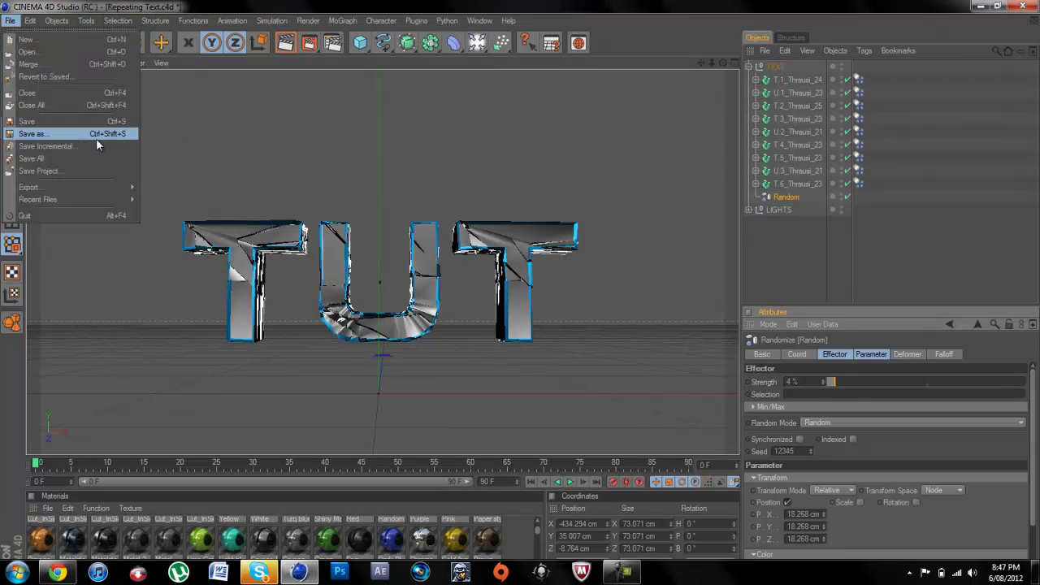
click(95, 137)
text(TUT)
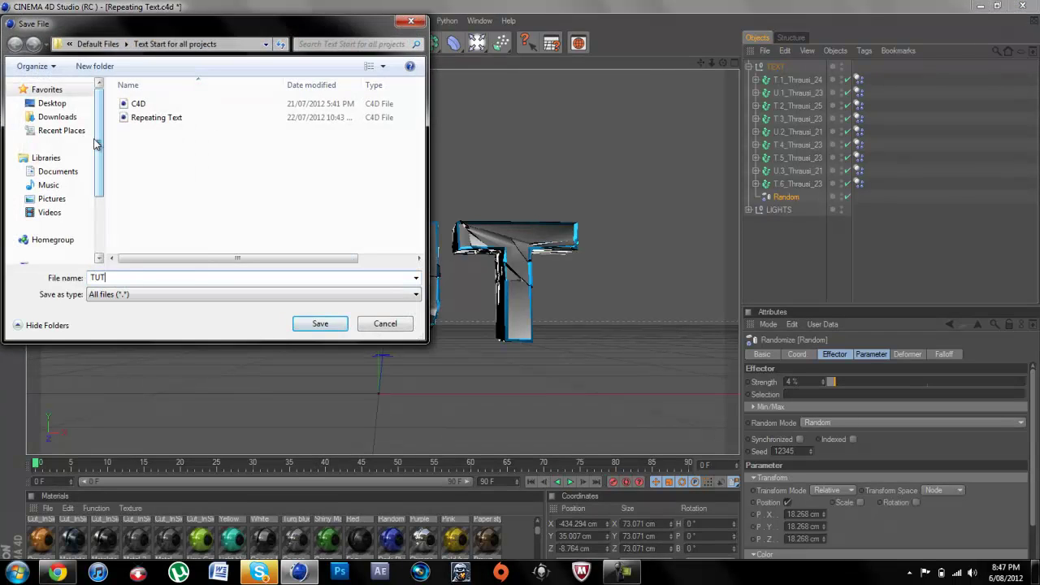
click(52, 117)
click(50, 104)
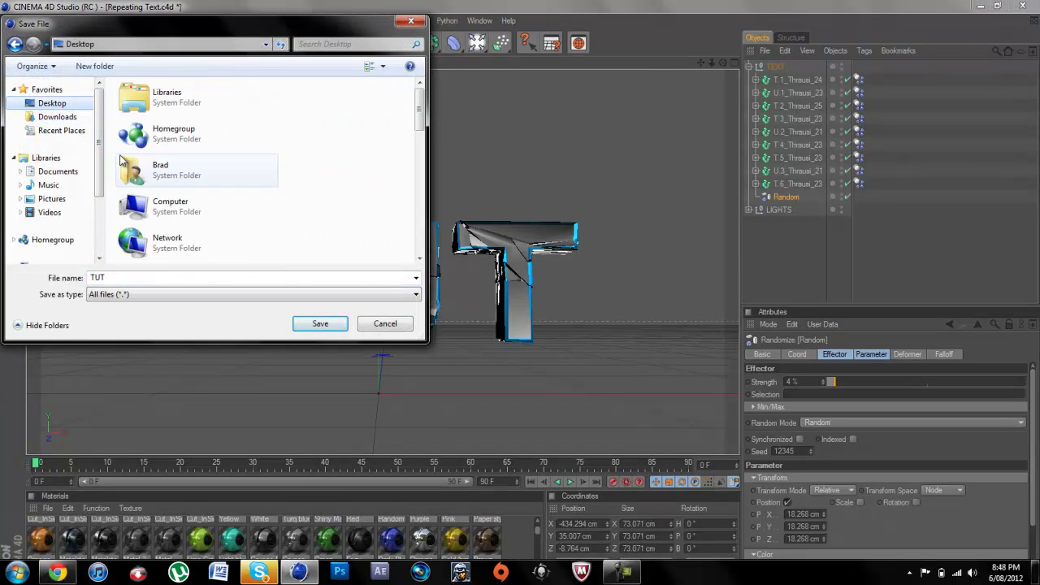
click(320, 323)
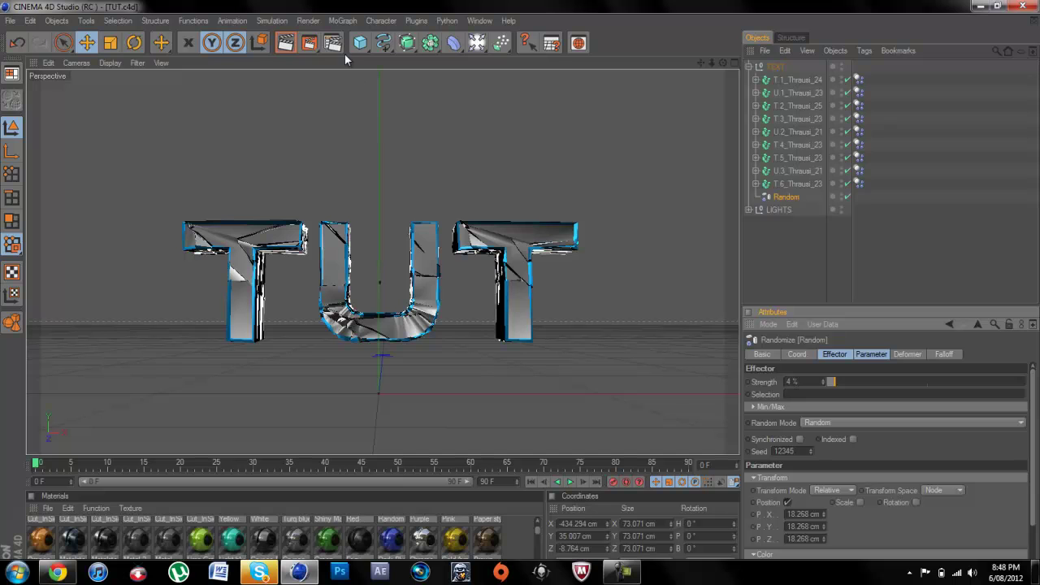
Render the shattered TUT text to the Picture Viewer.
click(309, 43)
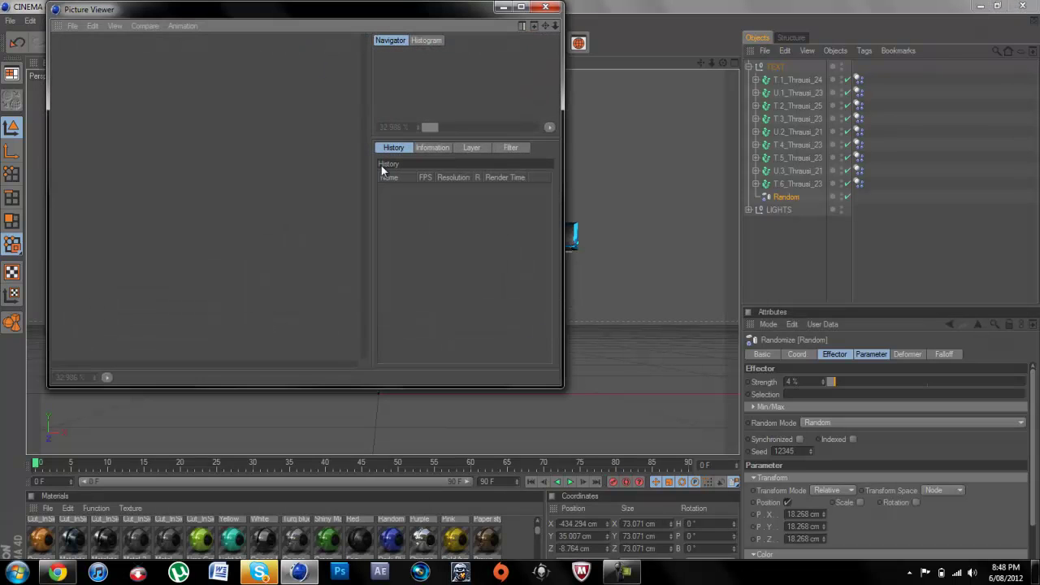
click(622, 571)
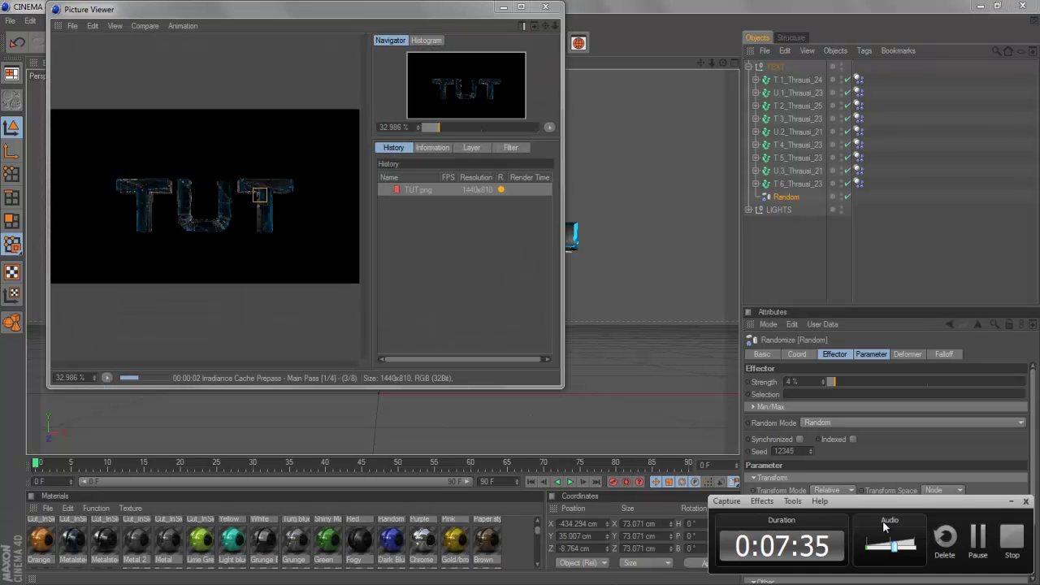
click(979, 533)
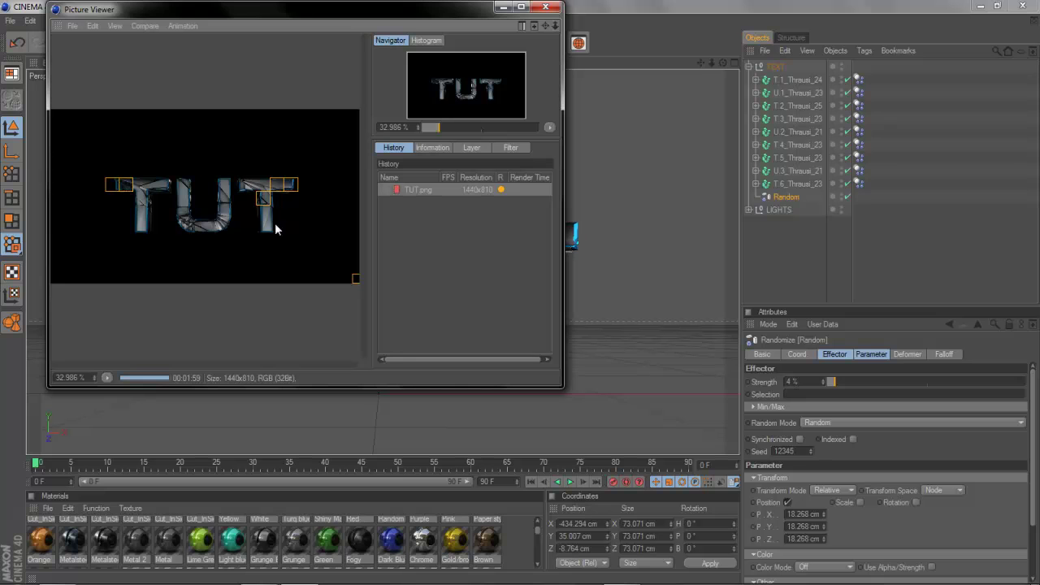
Examine the letter U up close in the rendered image and return to the whole picture at 30%.
click(459, 127)
mouse_move(460, 127)
mouse_down()
mouse_move(480, 124)
mouse_move(453, 124)
mouse_up()
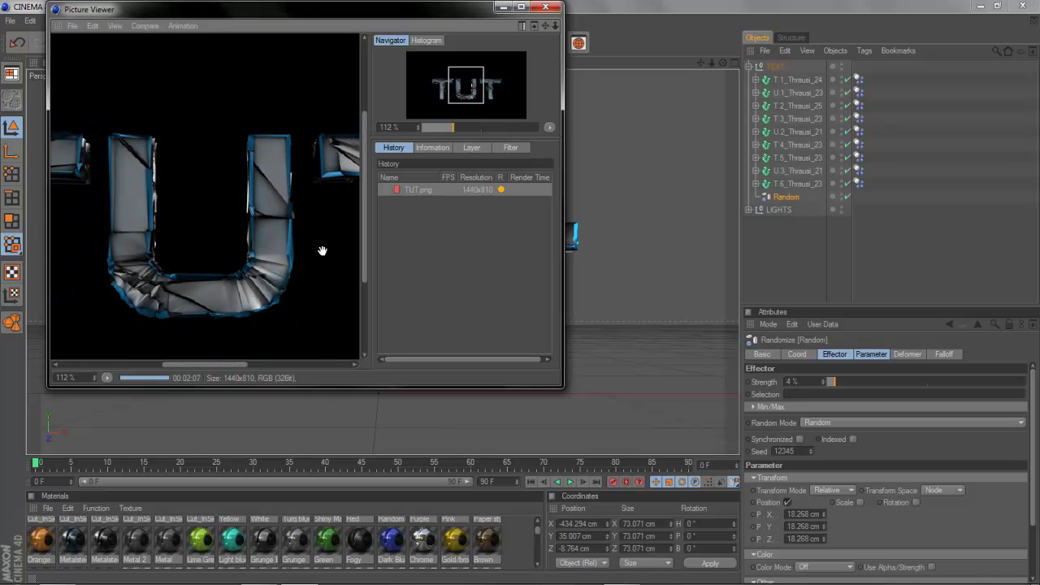
click(440, 128)
drag(438, 127, 440, 128)
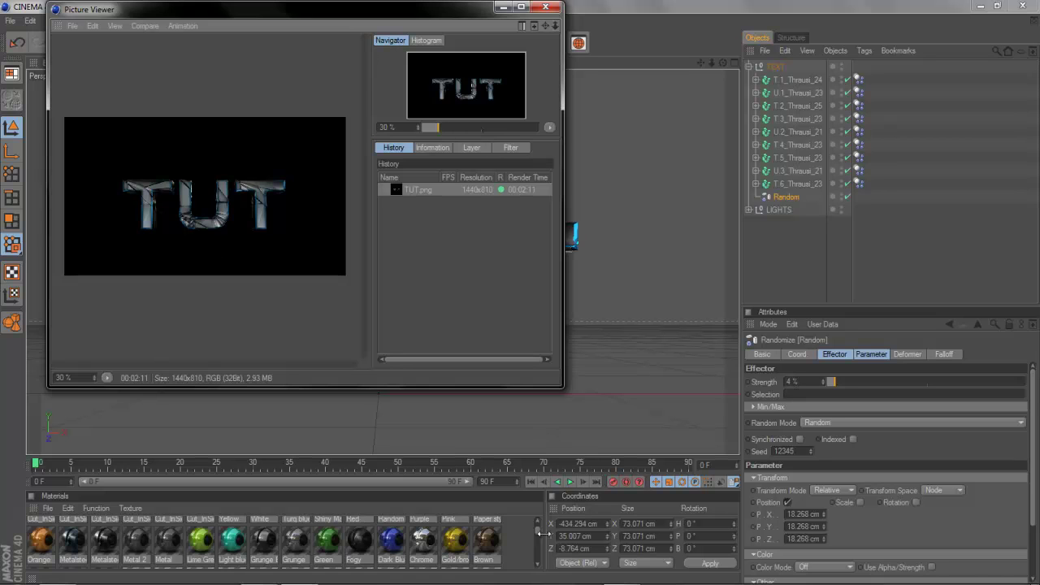
Inspect the first two Cut_InSide materials, examine the cracks in the render at 90%, and close the Picture Viewer.
drag(539, 536, 541, 532)
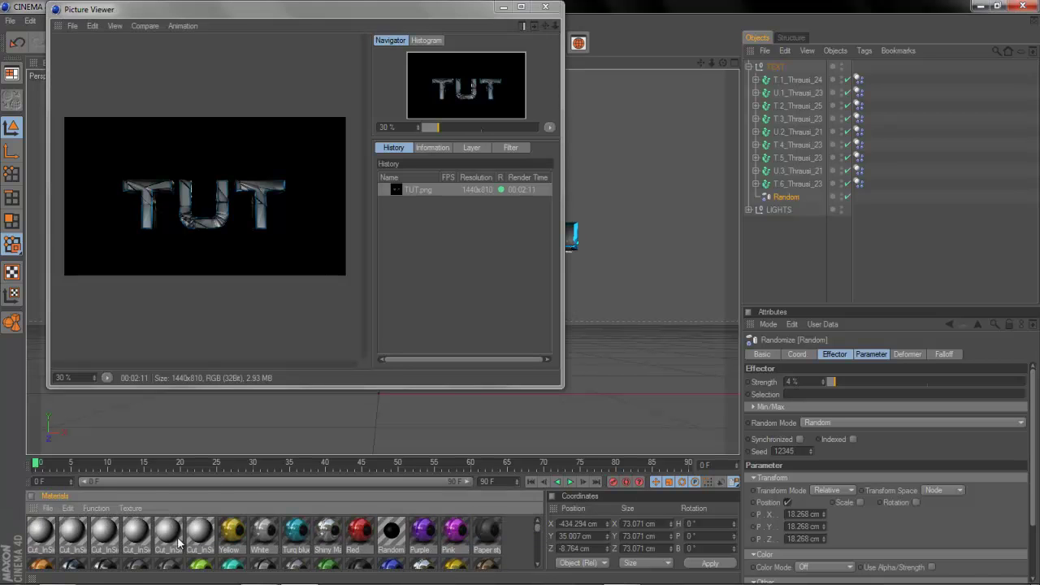
click(42, 532)
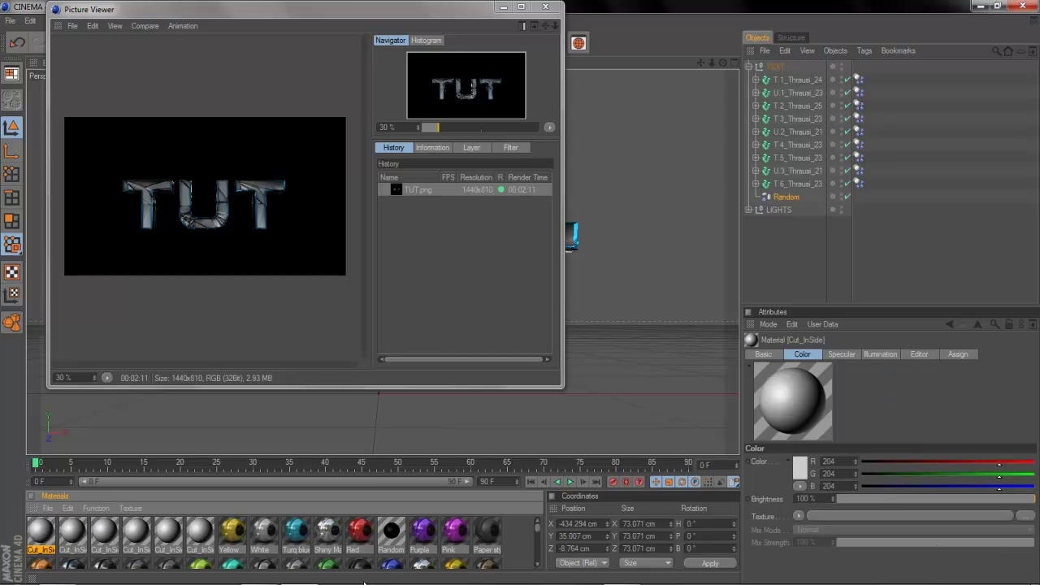
click(83, 545)
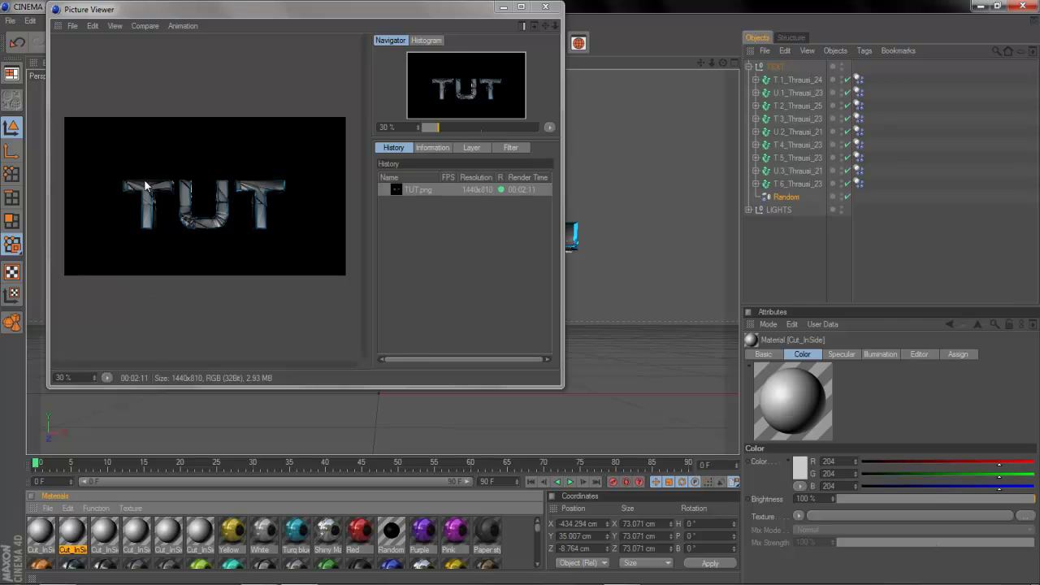
drag(430, 127, 450, 127)
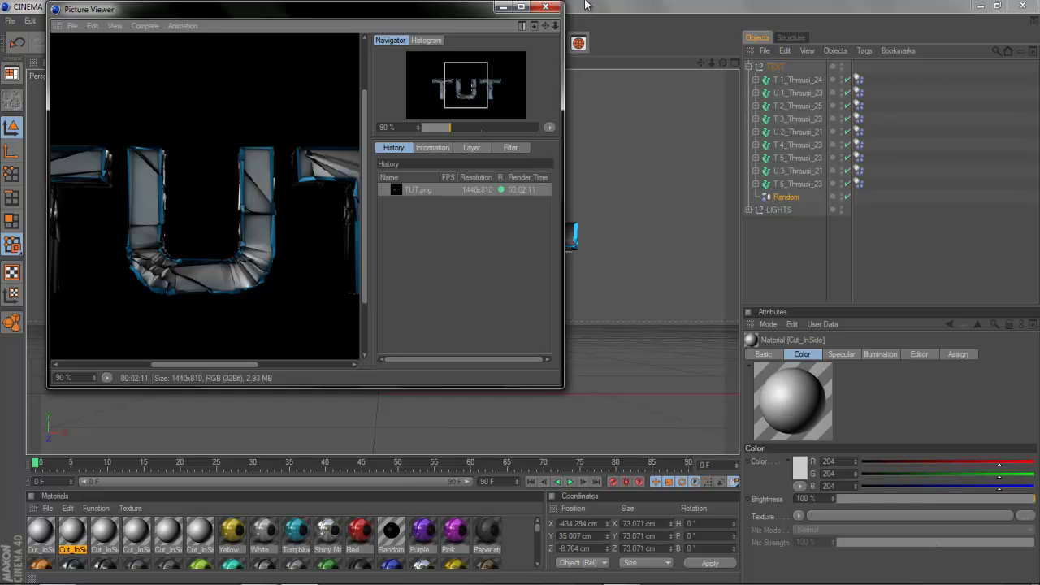
click(551, 12)
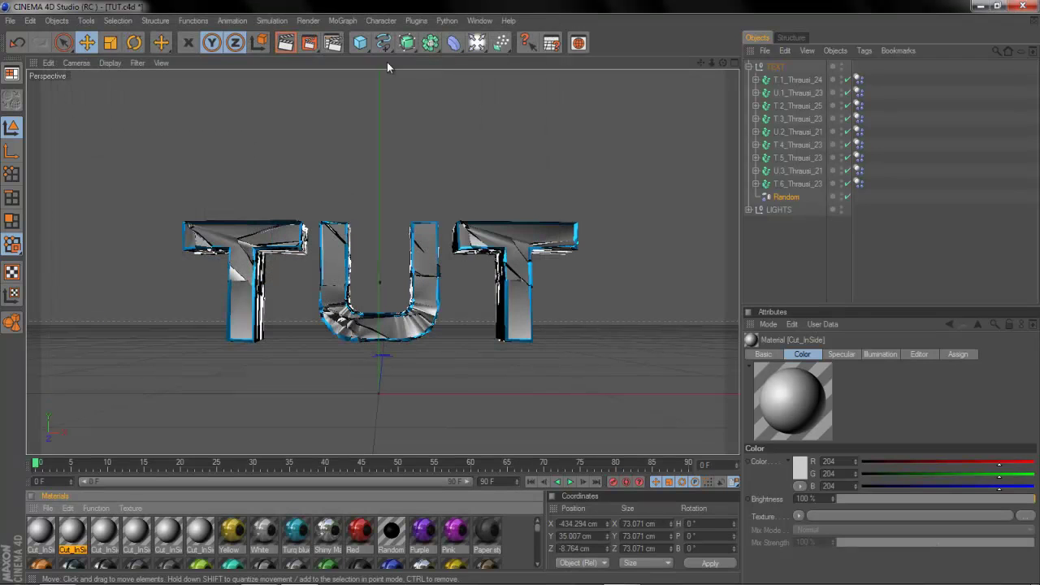
Open the render settings and review the list of effects that can be added.
click(332, 43)
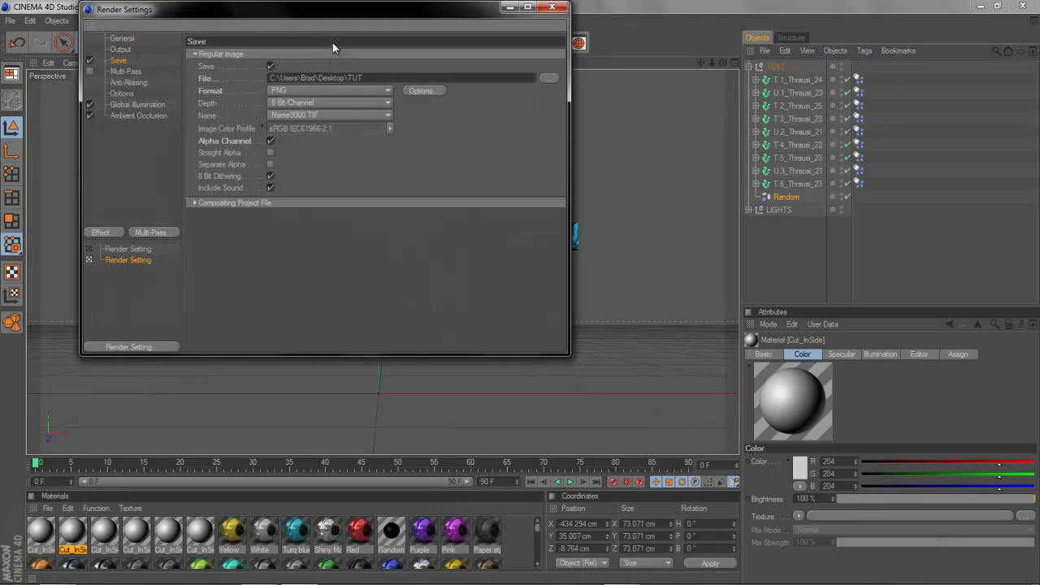
click(101, 233)
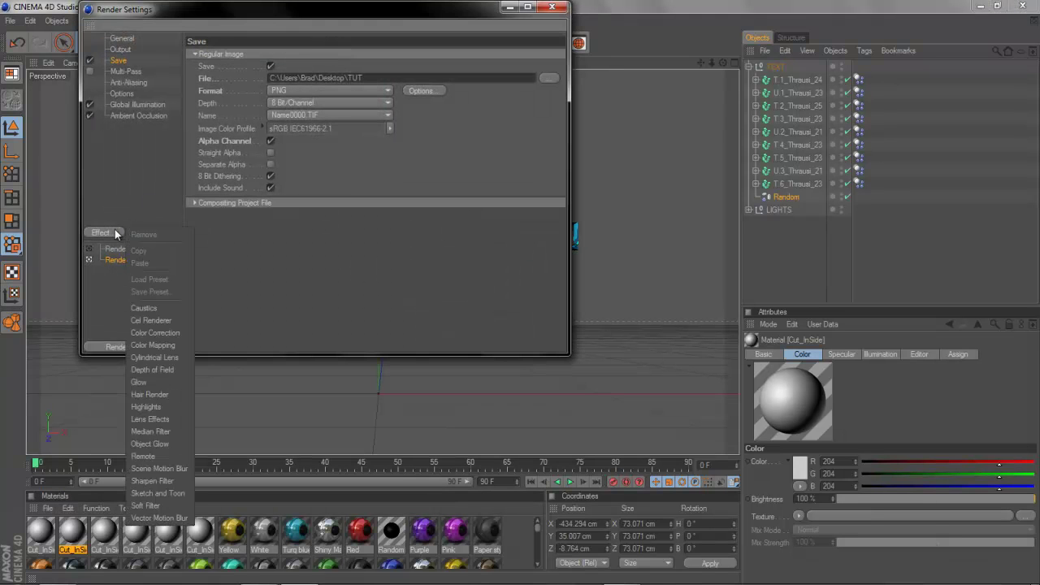
click(215, 321)
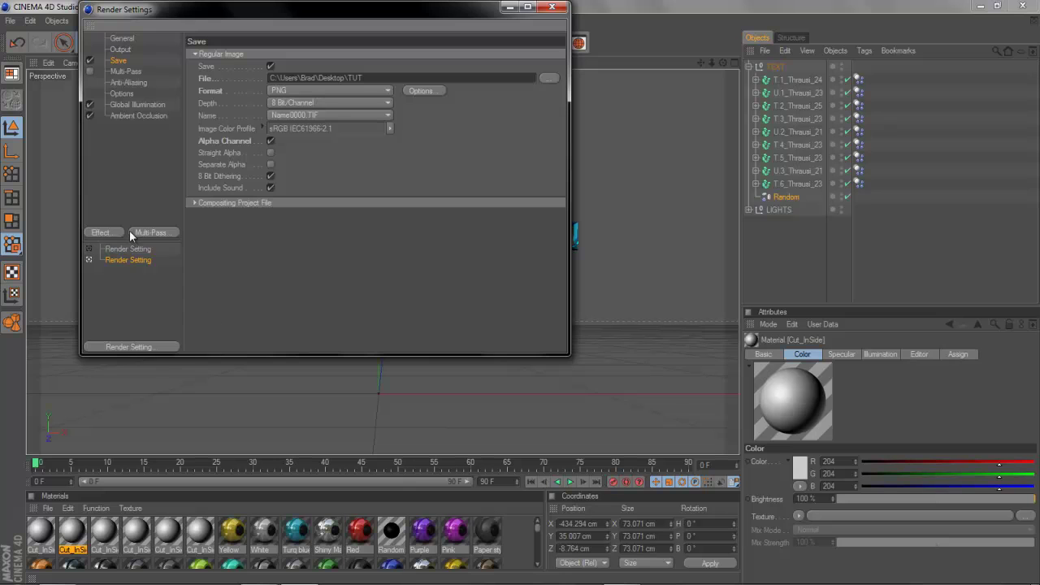
click(95, 233)
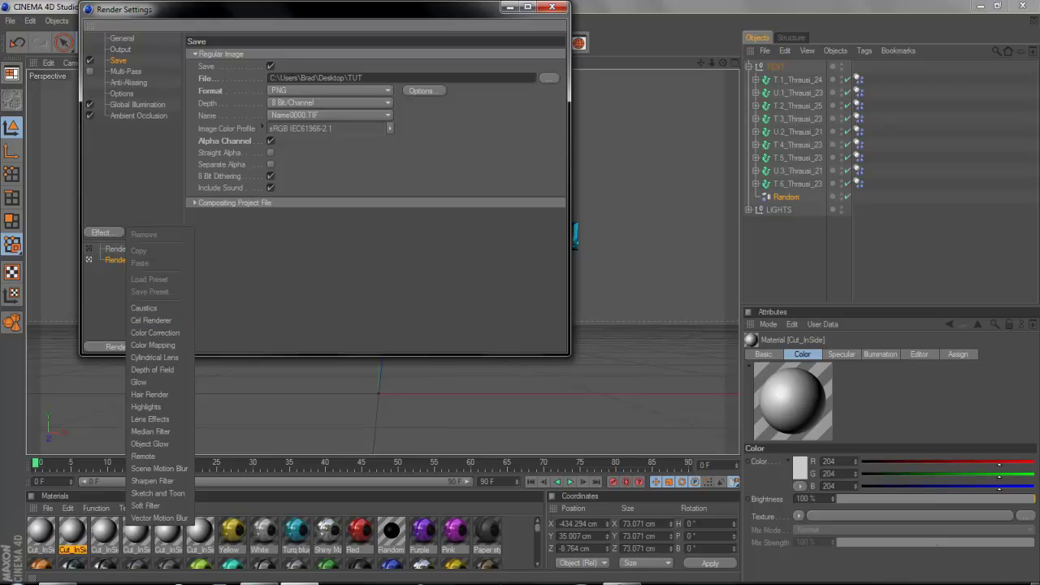
Switch to Chrome and search YouTube for NationMarathon in a new tab.
click(57, 579)
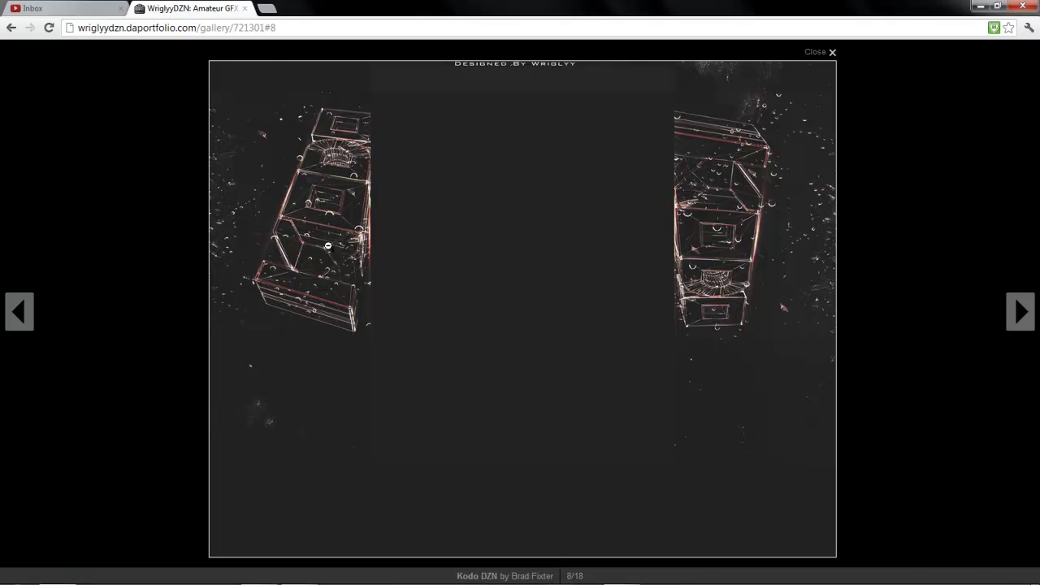
click(268, 9)
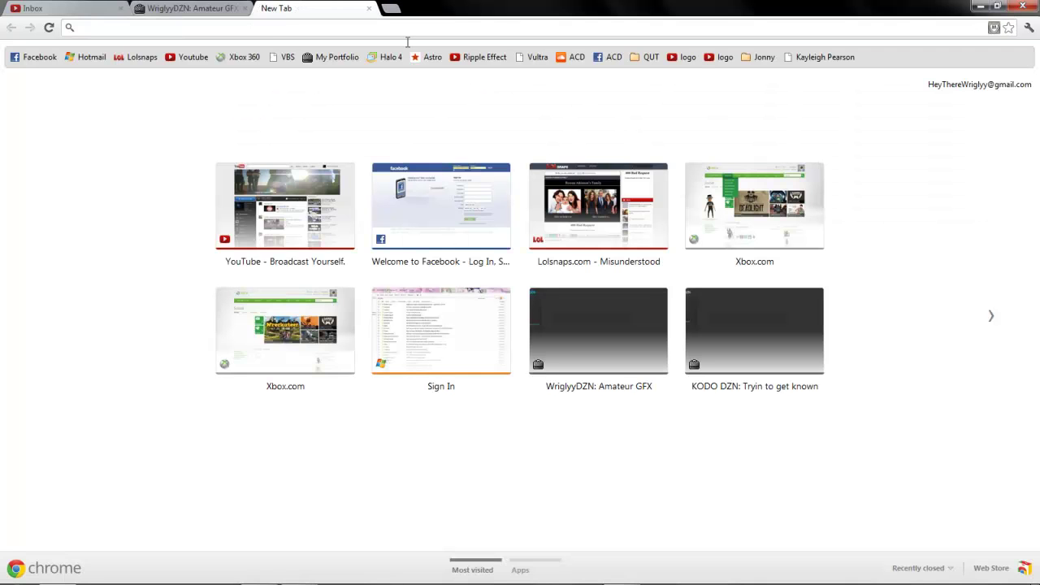
text(y)
key(Tab)
text(Nation)
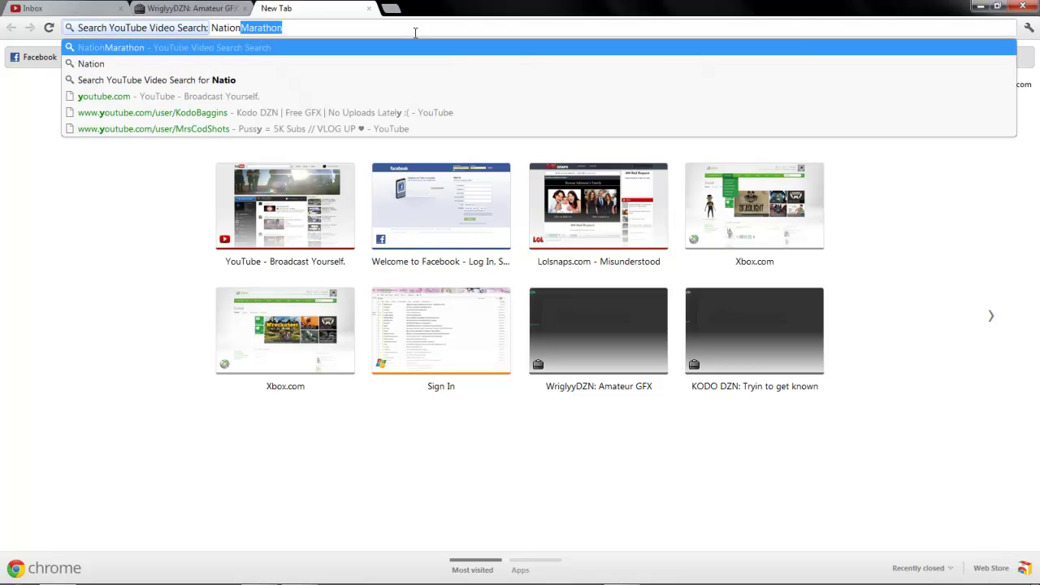
text(Mar)
key(Return)
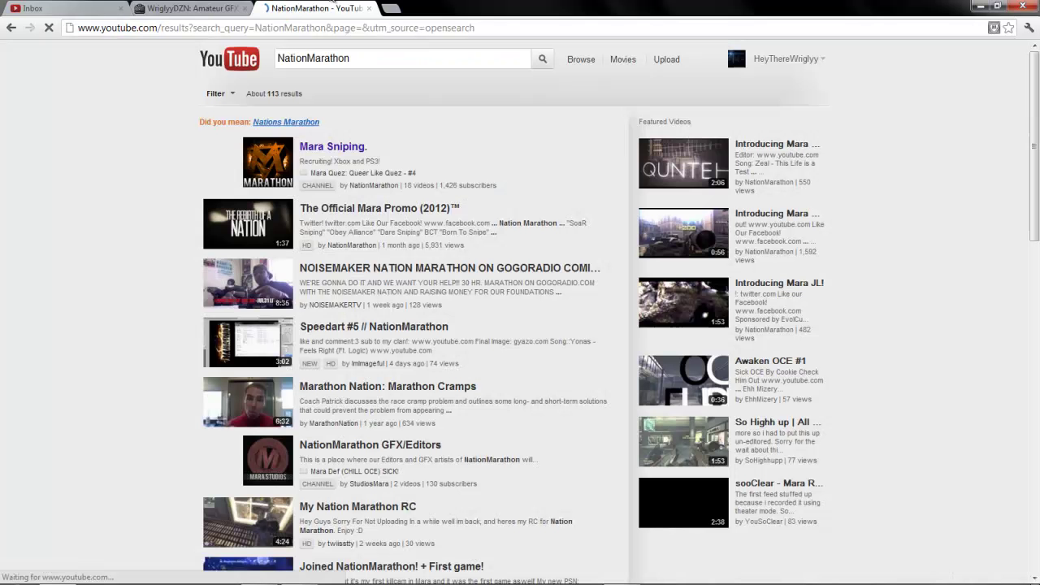
Examine the background of the NationMarathon channel page with its video paused and switch back to CINEMA 4D.
click(364, 186)
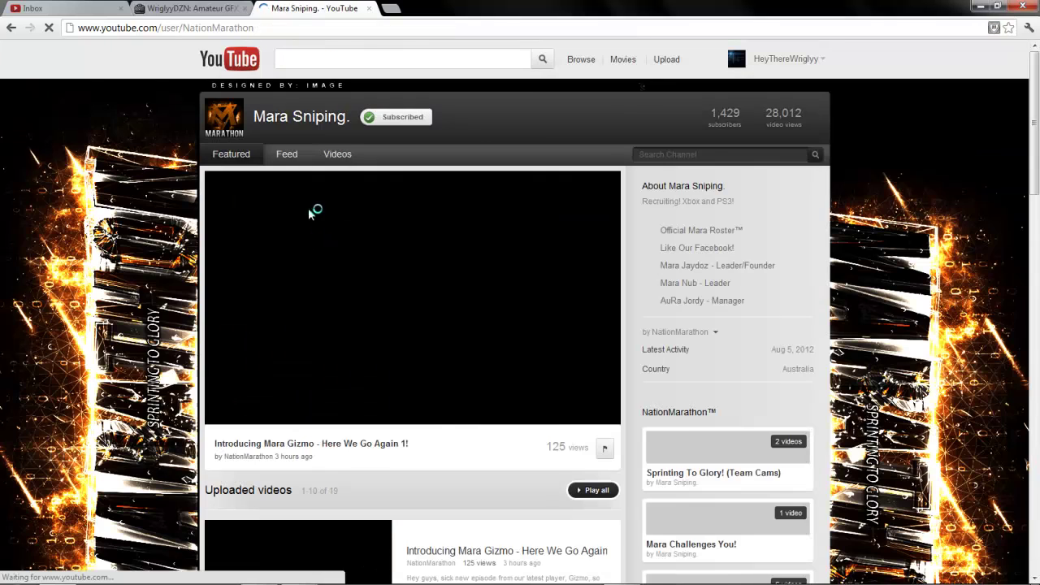
click(314, 317)
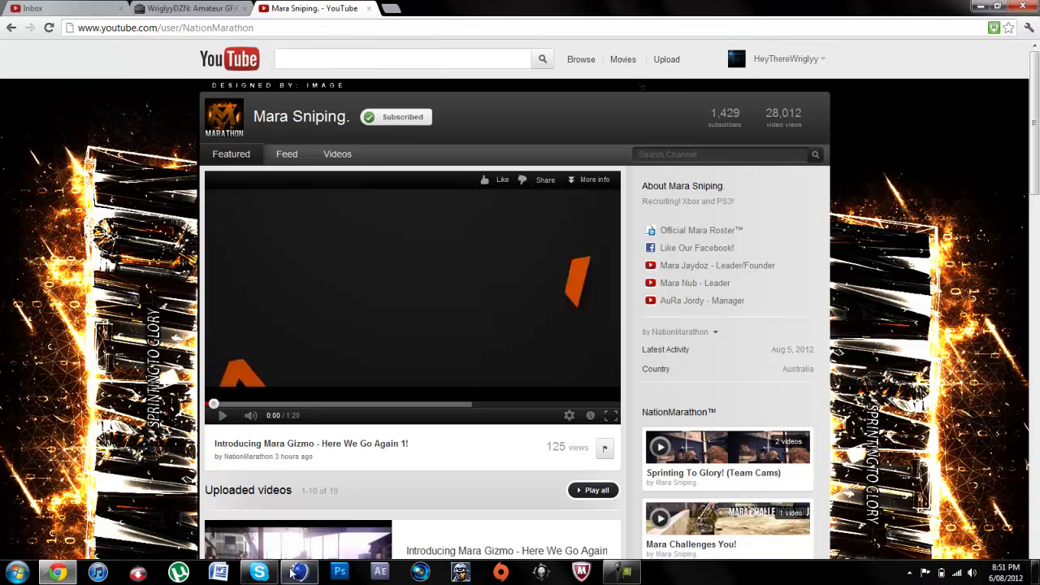
click(294, 574)
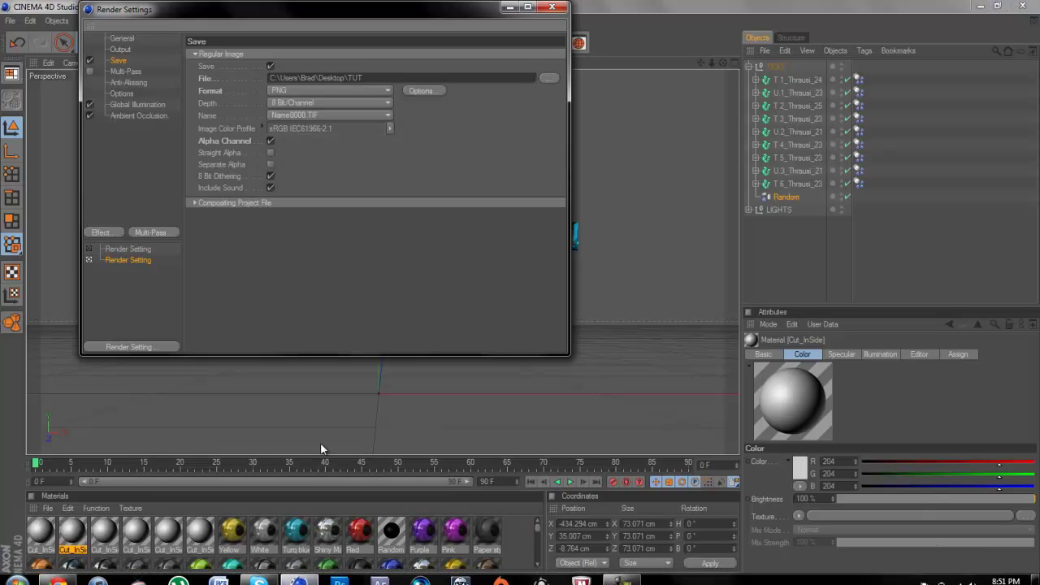
Add the Cel Renderer effect to the active render setting.
click(118, 233)
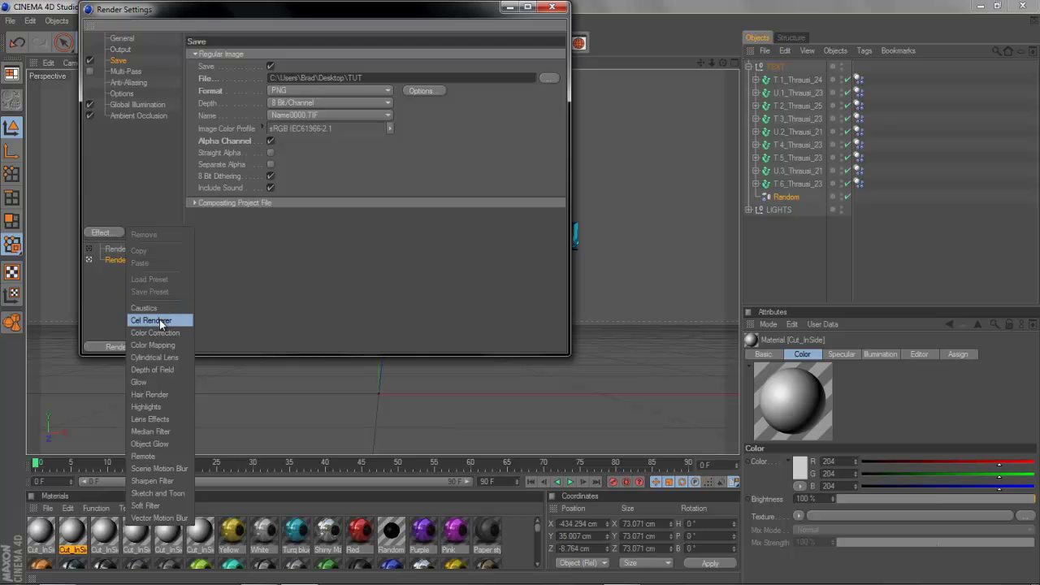
click(101, 239)
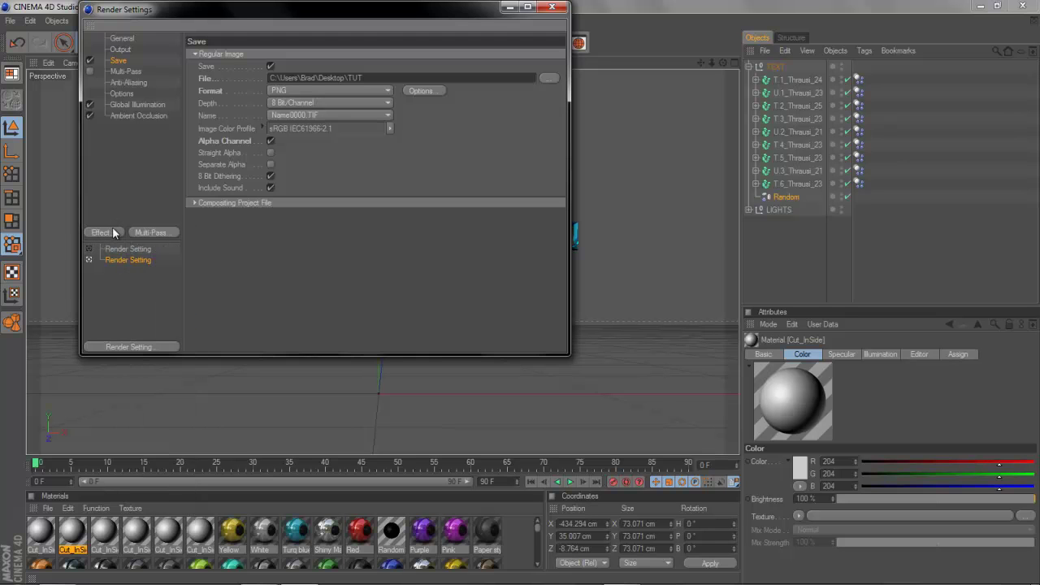
click(104, 234)
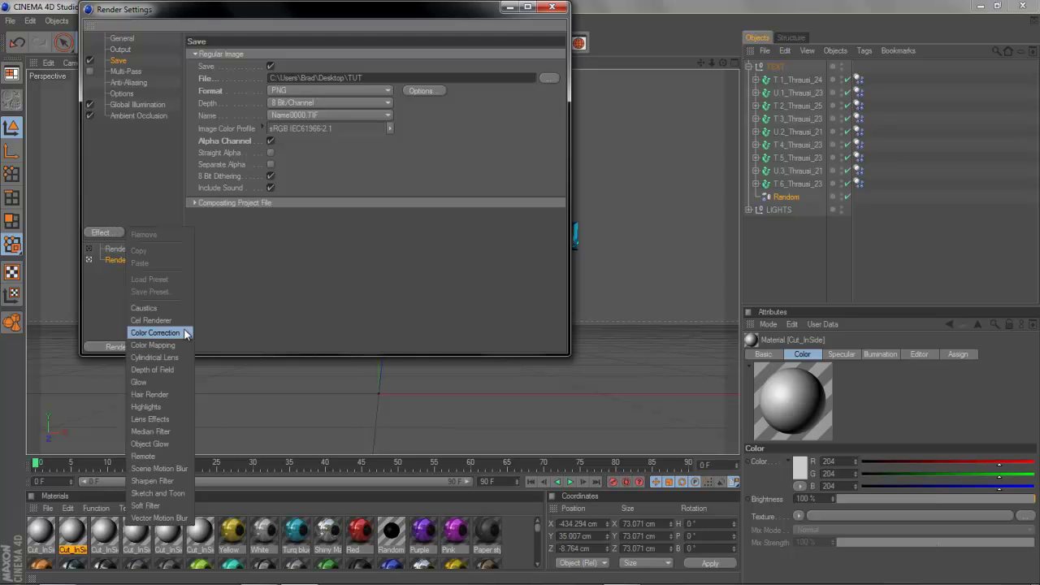
click(151, 320)
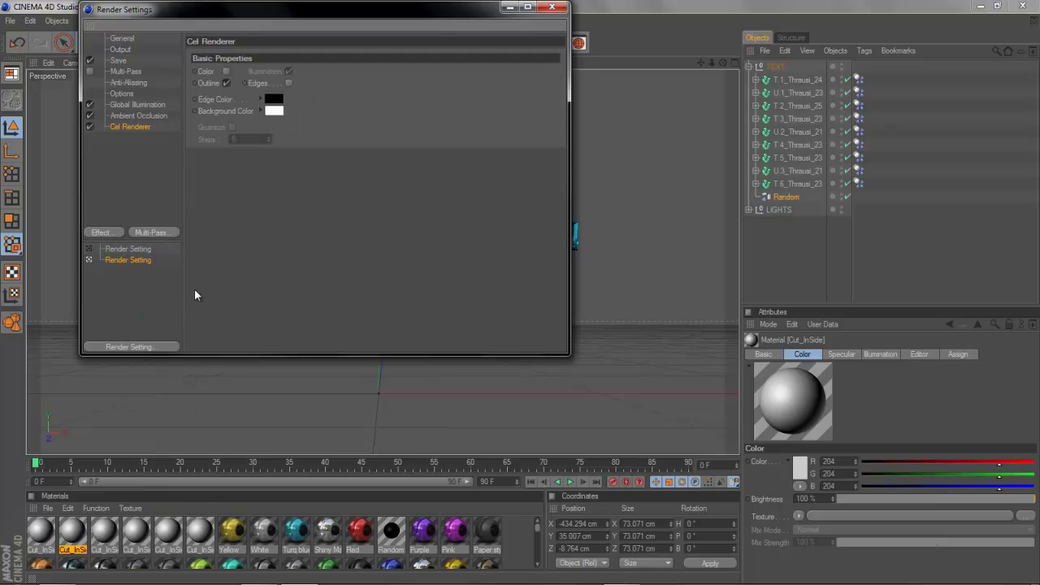
Set the Cel Renderer's background color to black and its edge color to white.
click(274, 110)
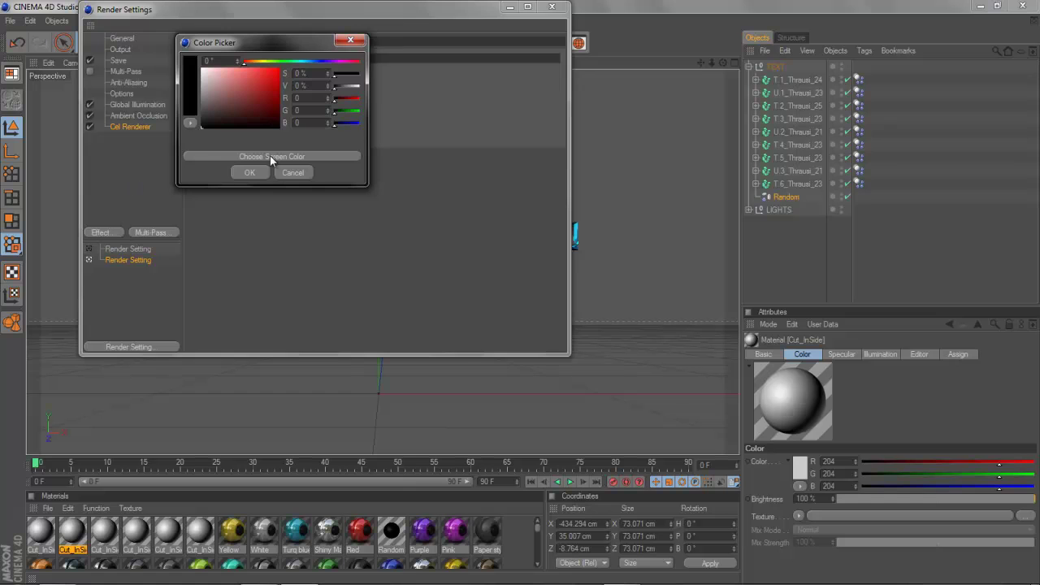
click(264, 172)
click(287, 96)
drag(287, 96, 190, 51)
key(Return)
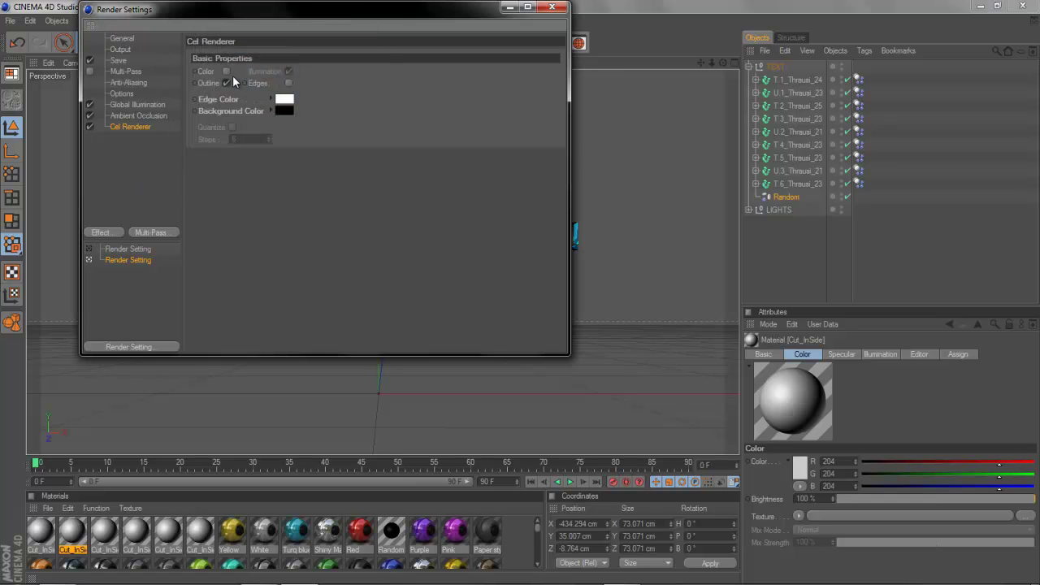
Enable Edges for the Cel Renderer, leave Color off, and close the render settings.
click(227, 72)
click(289, 85)
click(226, 71)
click(552, 8)
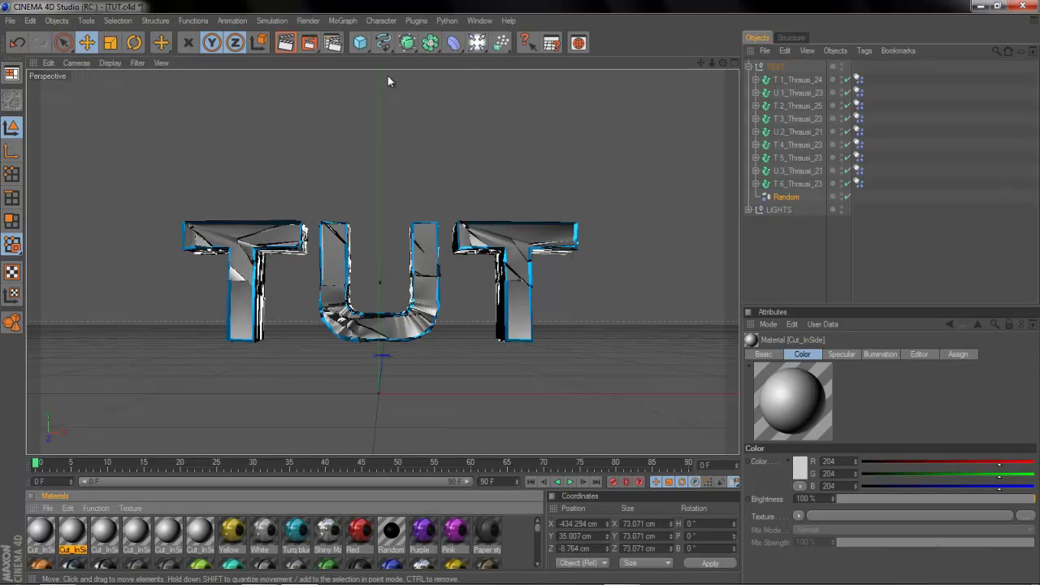
Save the project as a new file named Cel.
click(11, 21)
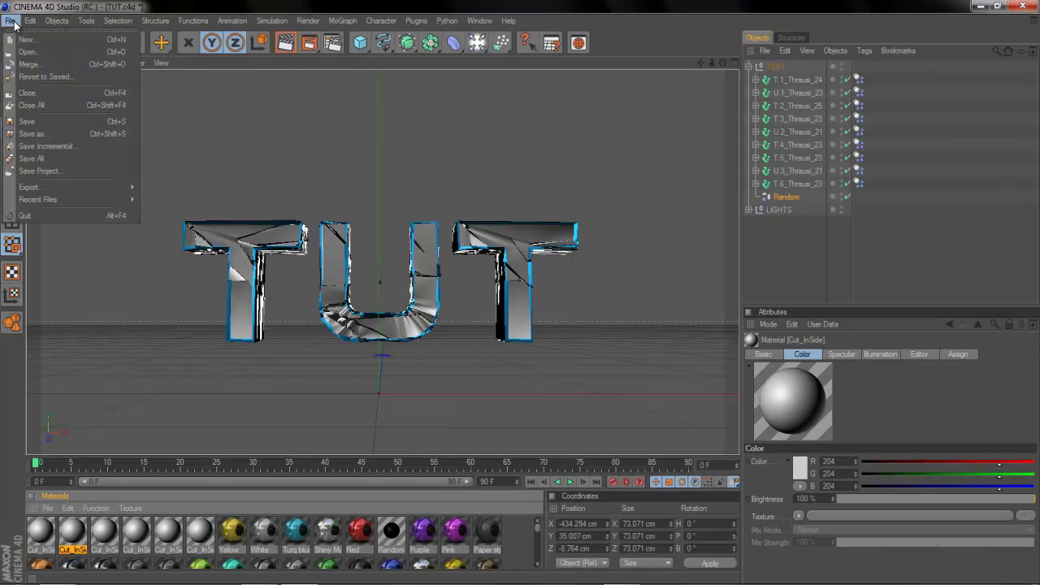
click(77, 132)
text(Cel)
key(Return)
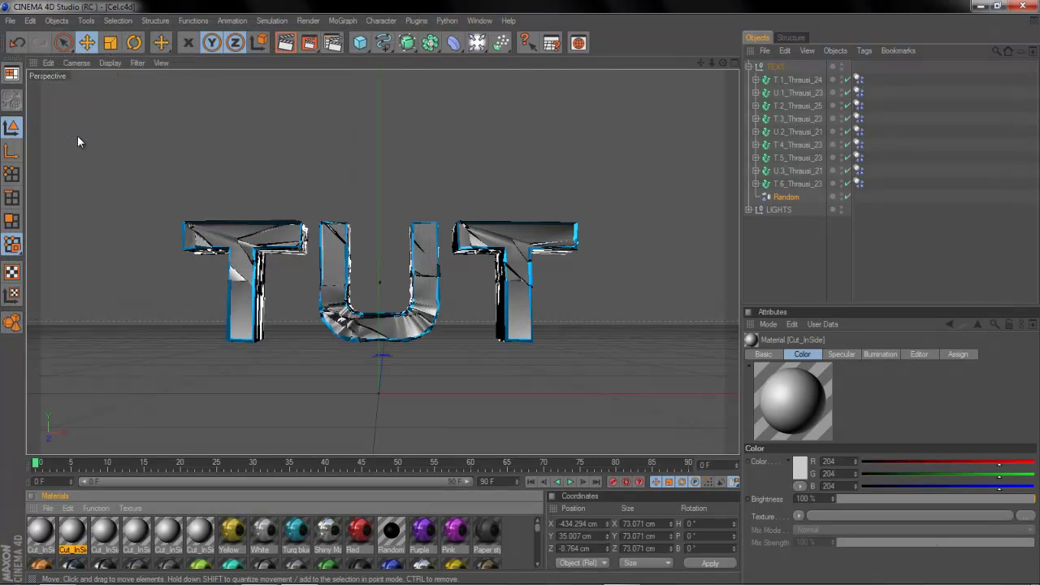
Change the render output file name to cel in the Desktop folder and close the render settings.
click(331, 45)
click(119, 61)
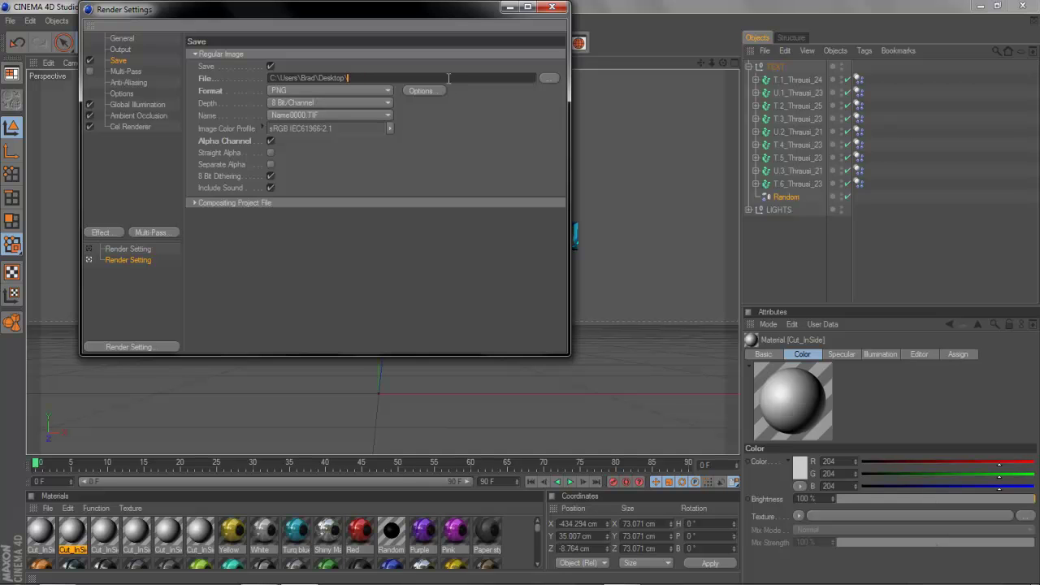
click(552, 7)
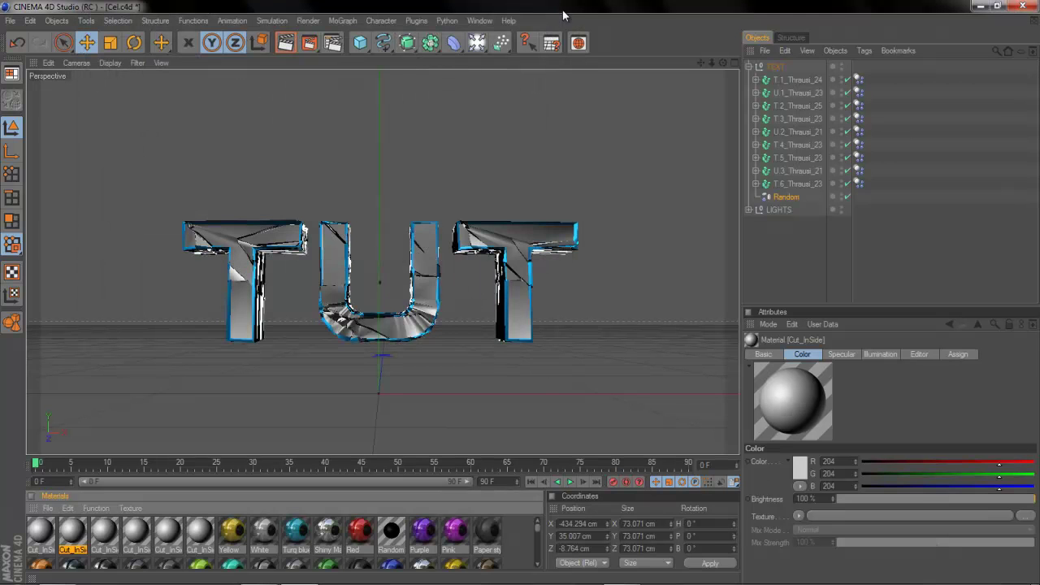
Display the viewport objects as Lines and render the scene to the Picture Viewer.
click(110, 63)
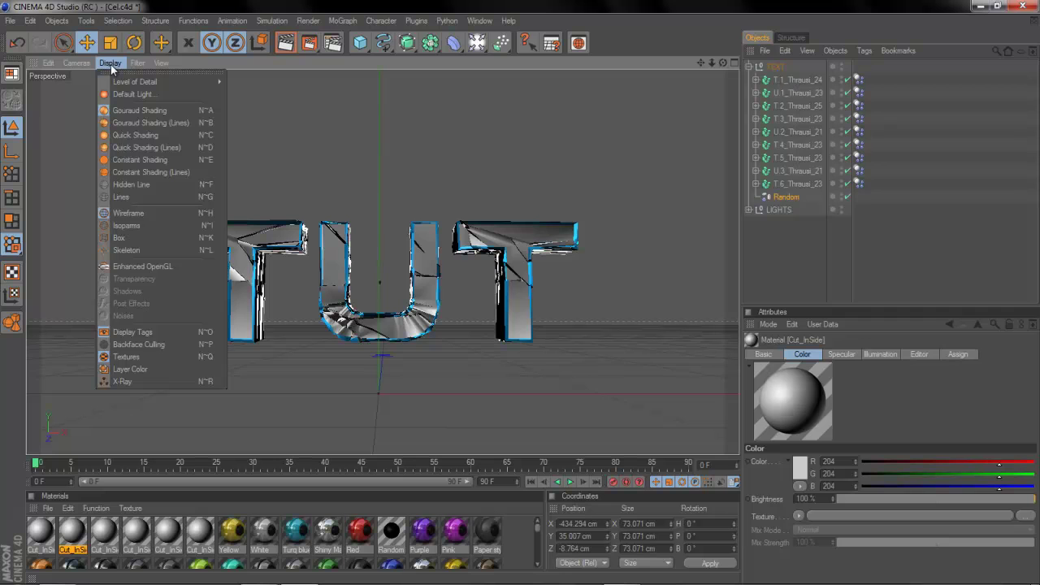
click(141, 202)
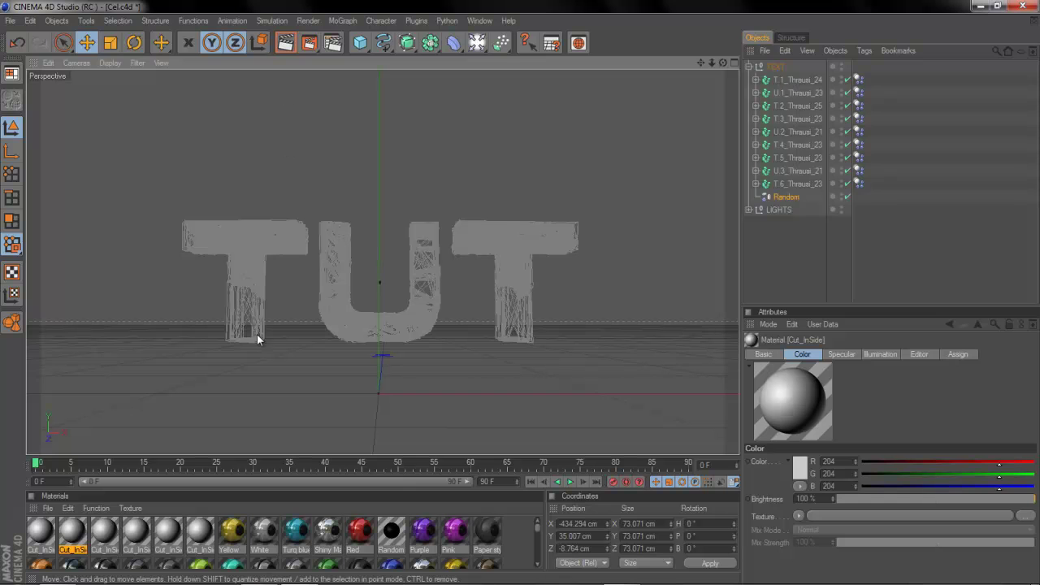
click(308, 44)
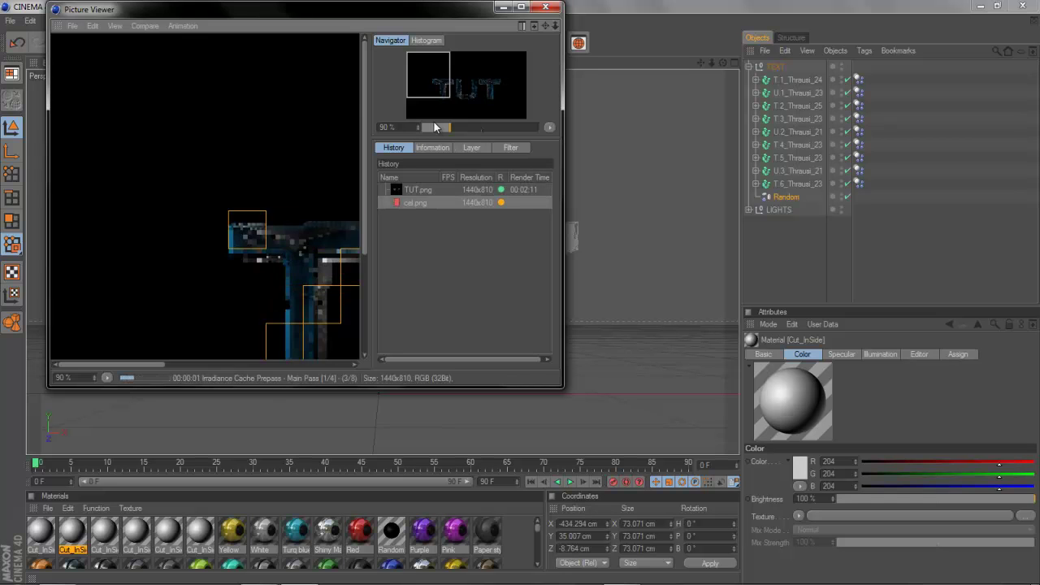
Examine the cel.png render at 23% and 63%, and close the Picture Viewer.
drag(435, 126, 442, 126)
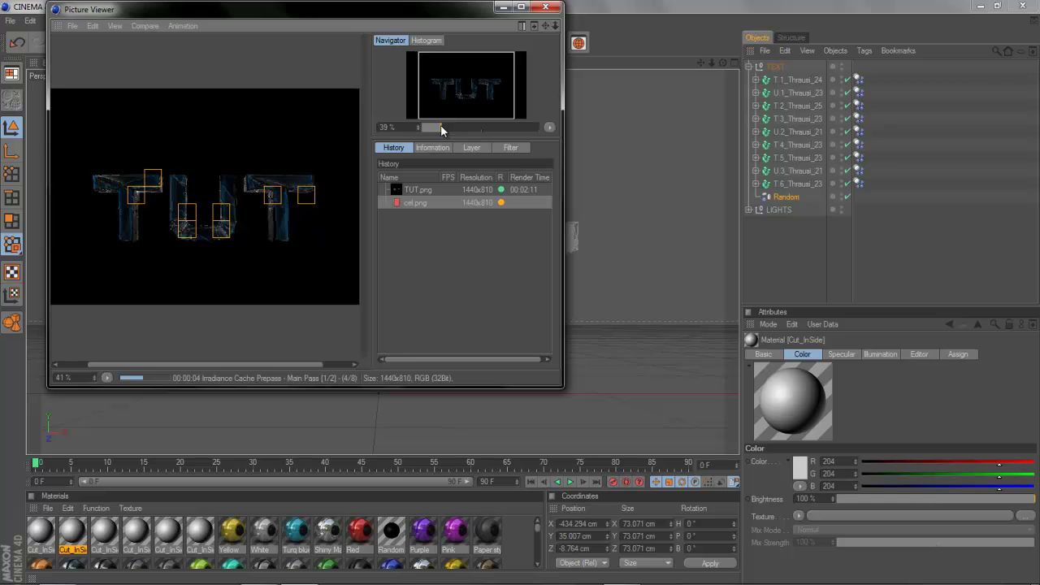
drag(441, 124, 430, 127)
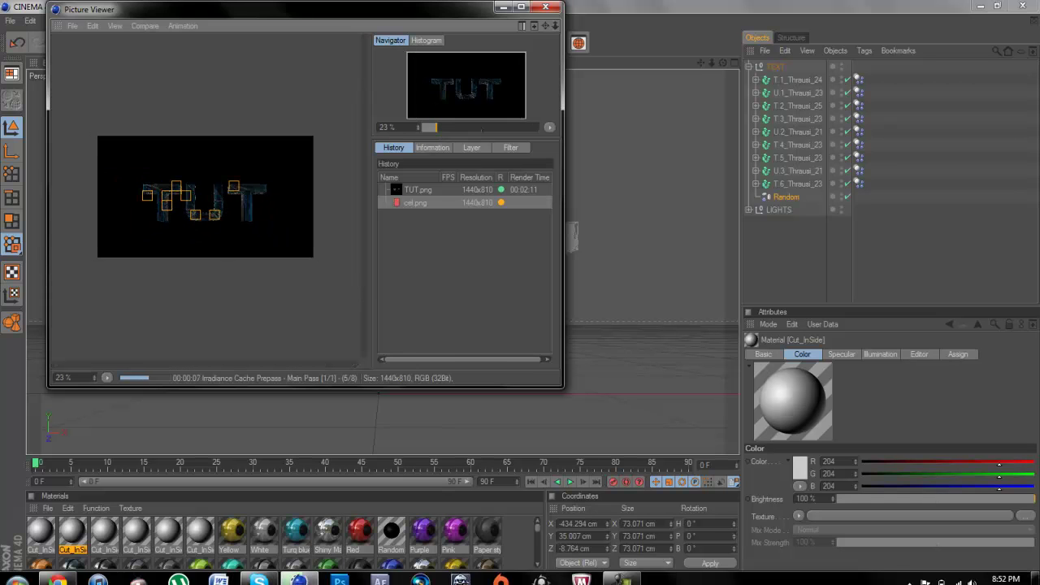
click(622, 574)
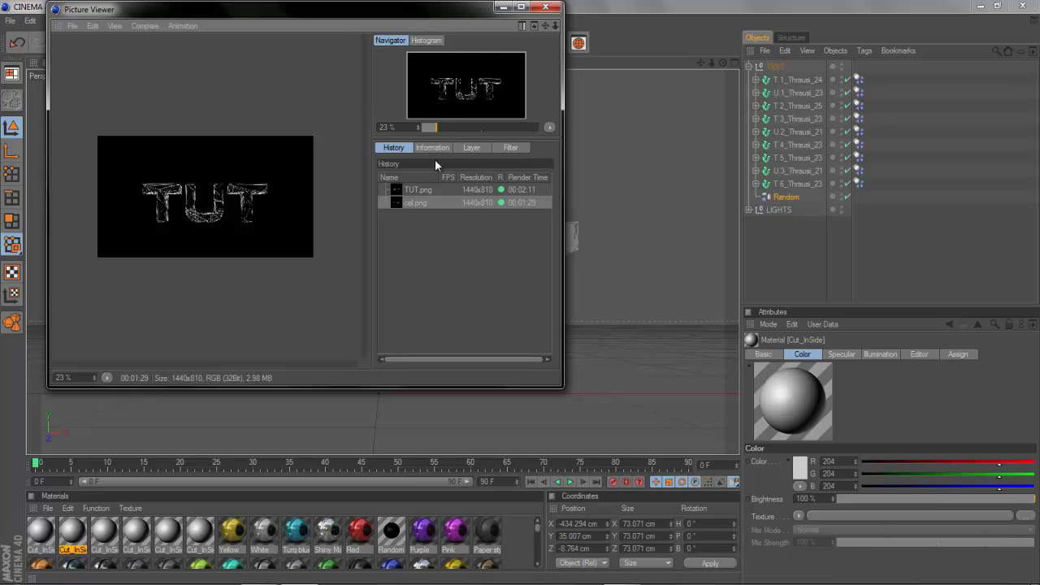
drag(432, 127, 445, 128)
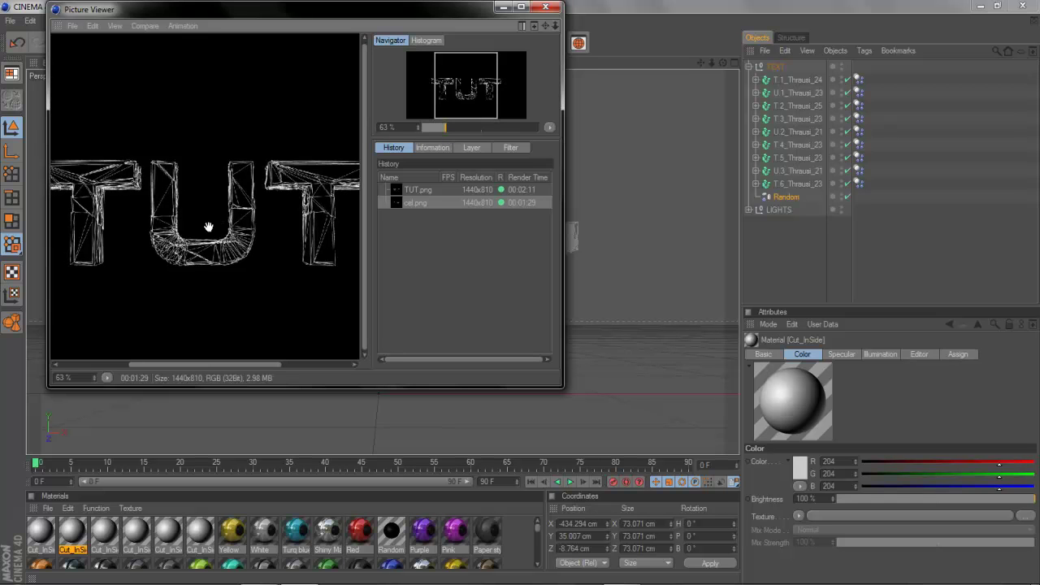
click(545, 9)
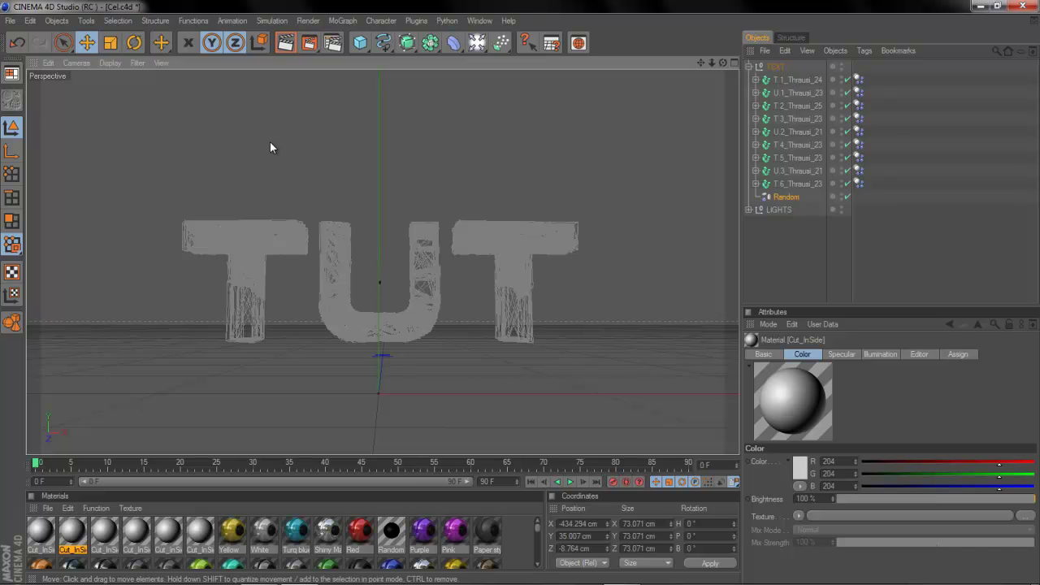
Switch to Photoshop and open RATED Channel Template from the Channel Templates folder inside Random Edits, Default Files.
click(341, 573)
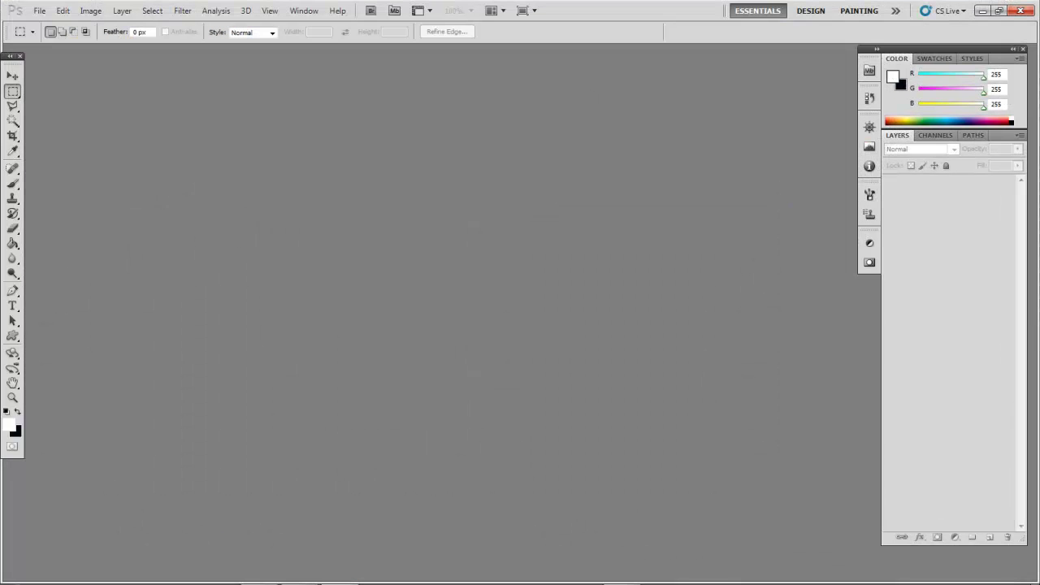
click(38, 11)
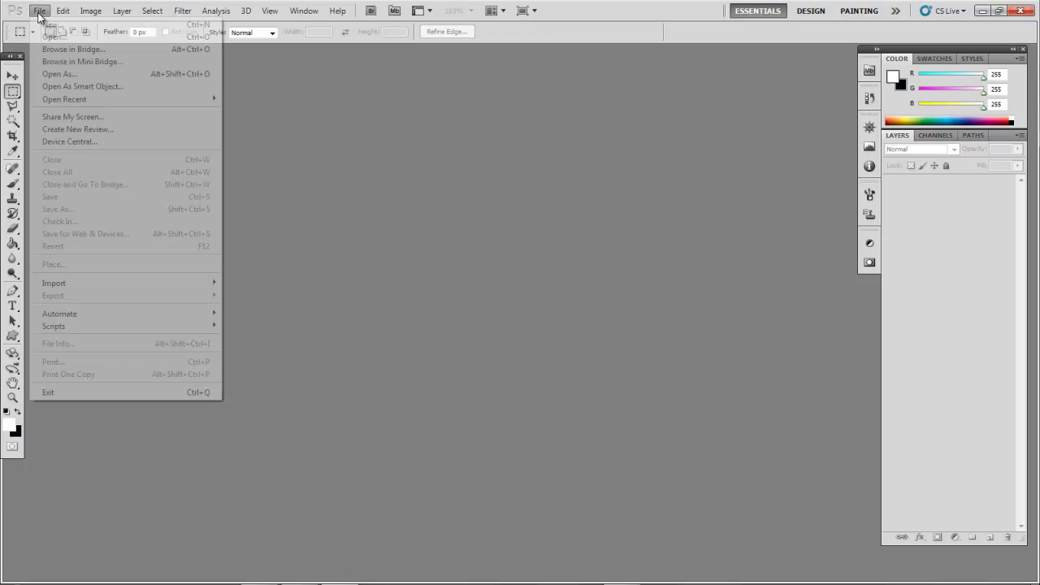
click(168, 39)
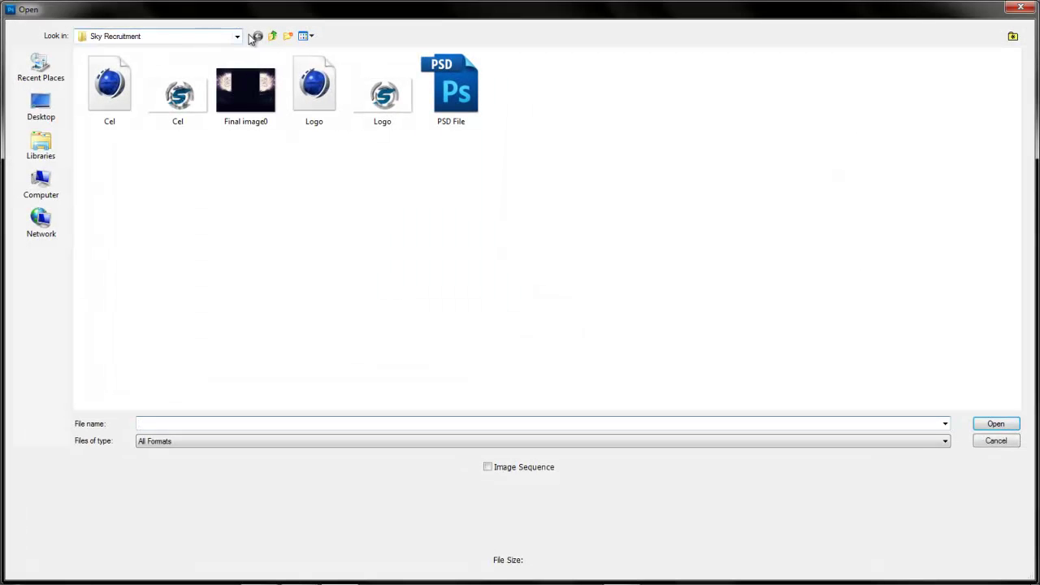
click(210, 36)
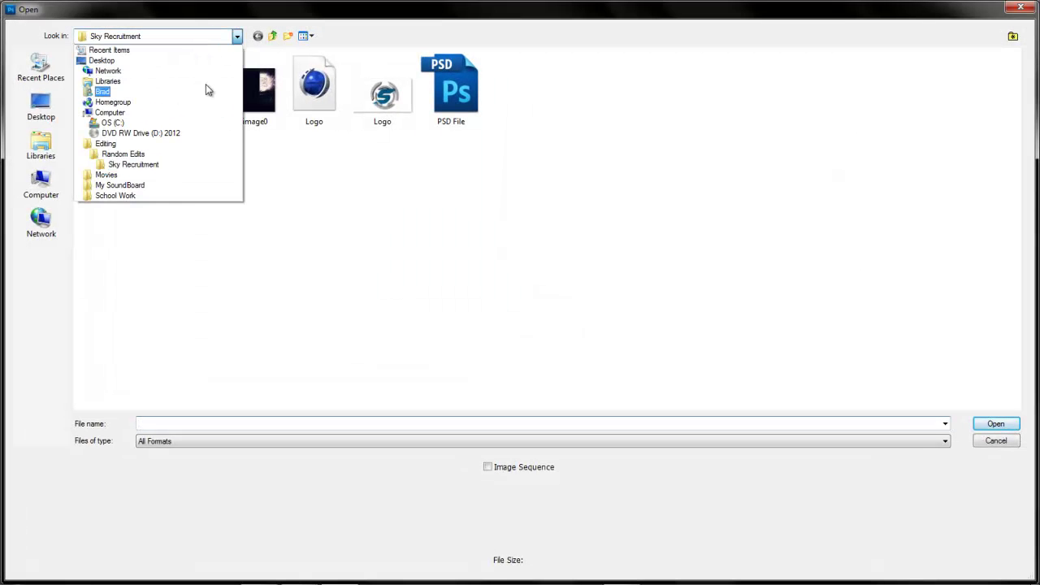
click(216, 156)
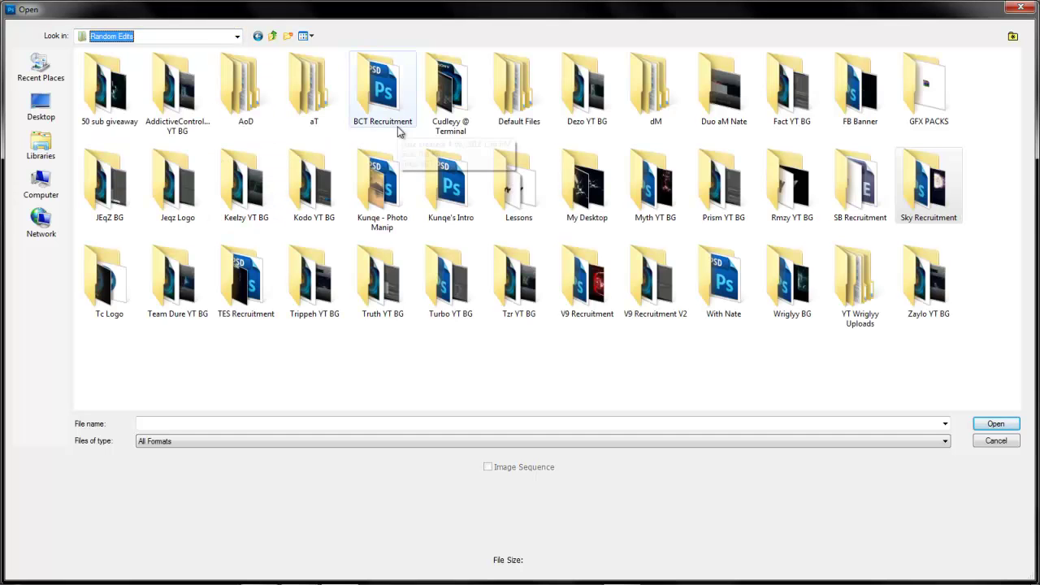
double_click(525, 103)
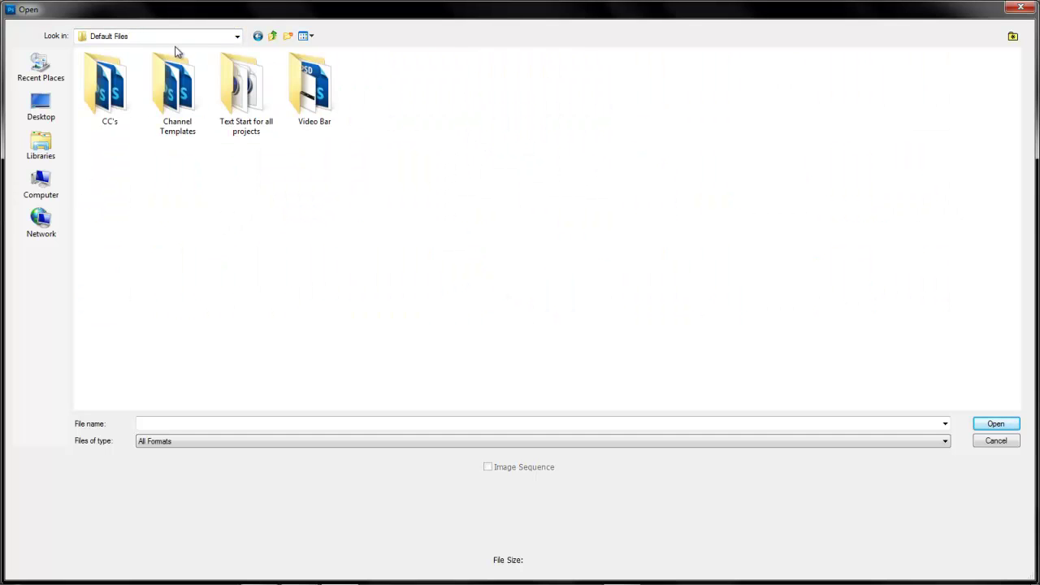
double_click(195, 109)
click(130, 97)
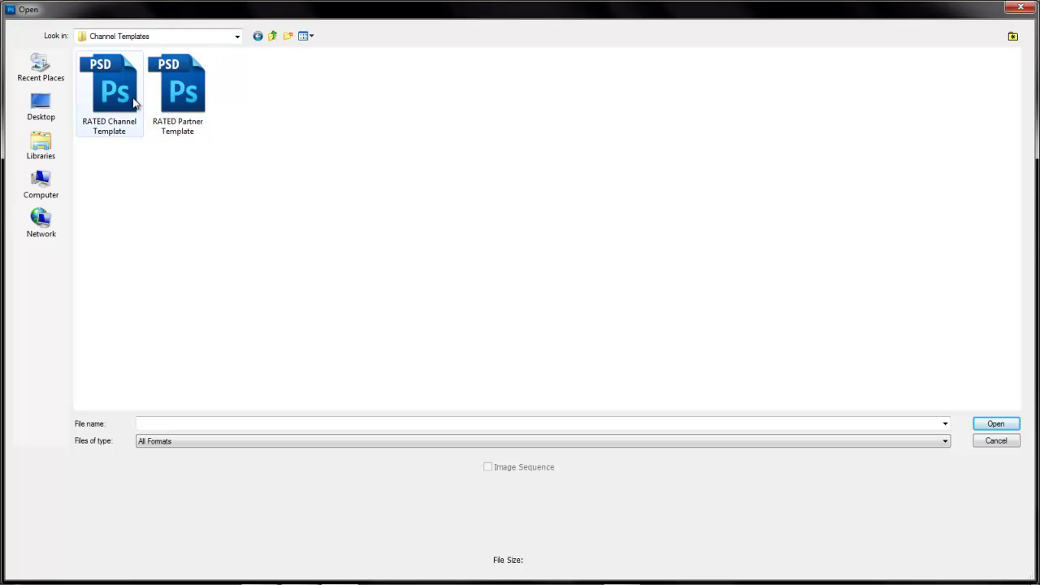
double_click(134, 100)
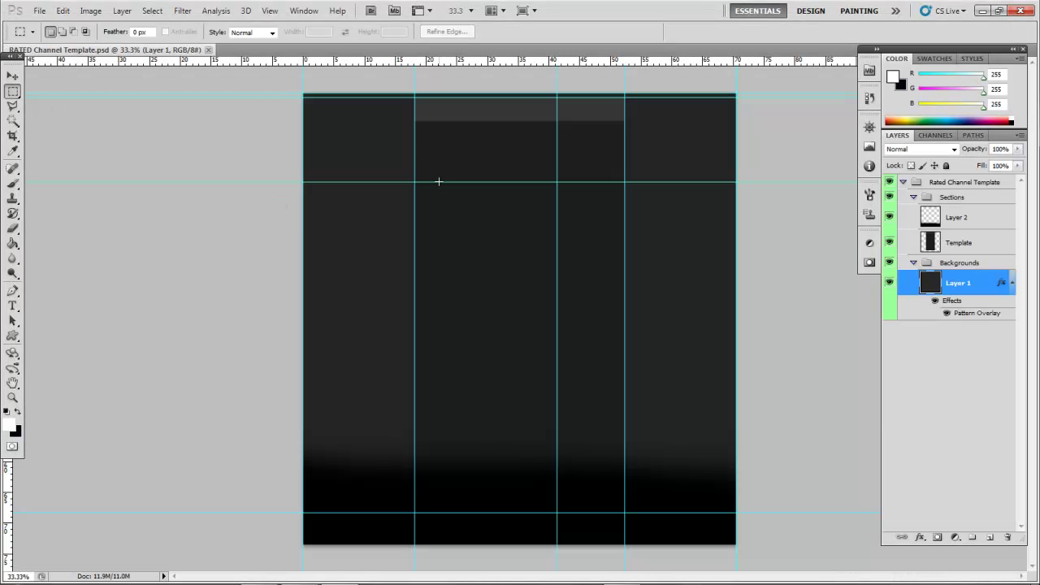
Move the horizontal guide below the header up to the lower edge of the lighter header band and save the template.
click(12, 76)
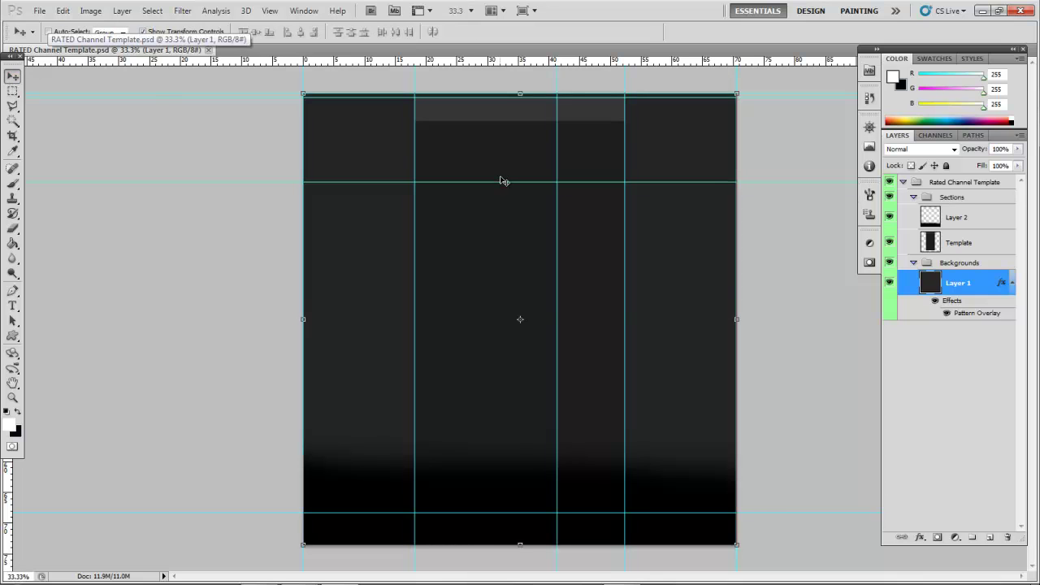
drag(493, 181, 498, 120)
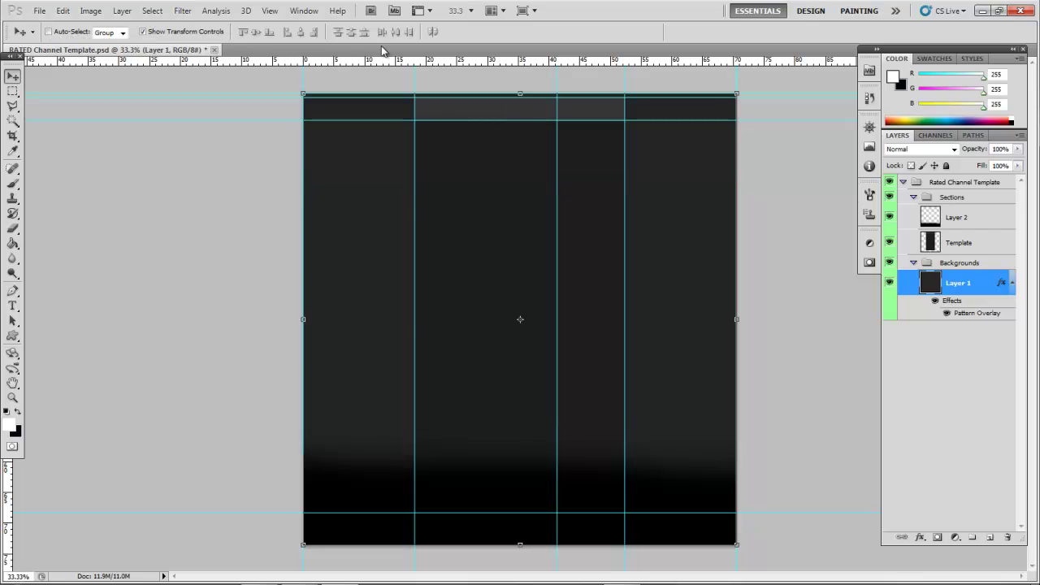
click(39, 10)
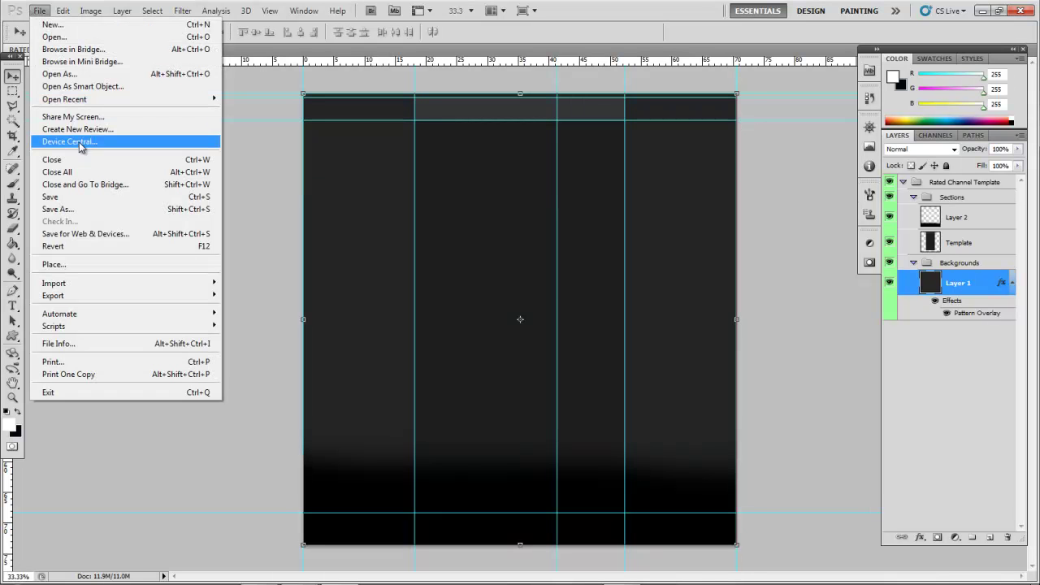
click(79, 196)
Place the cel PNG from the Desktop into the Backgrounds group above Layer 1.
click(39, 10)
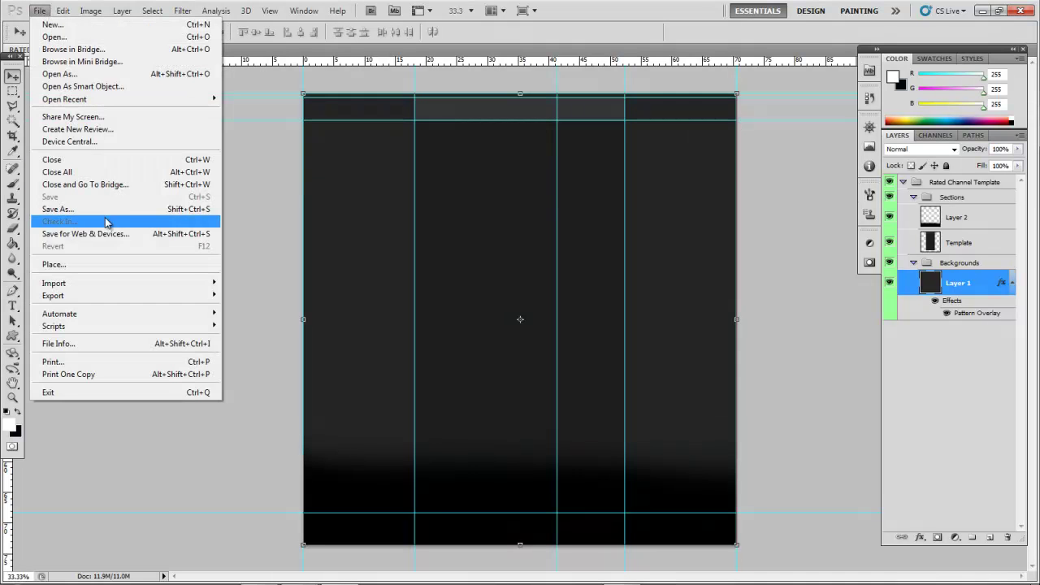
click(104, 265)
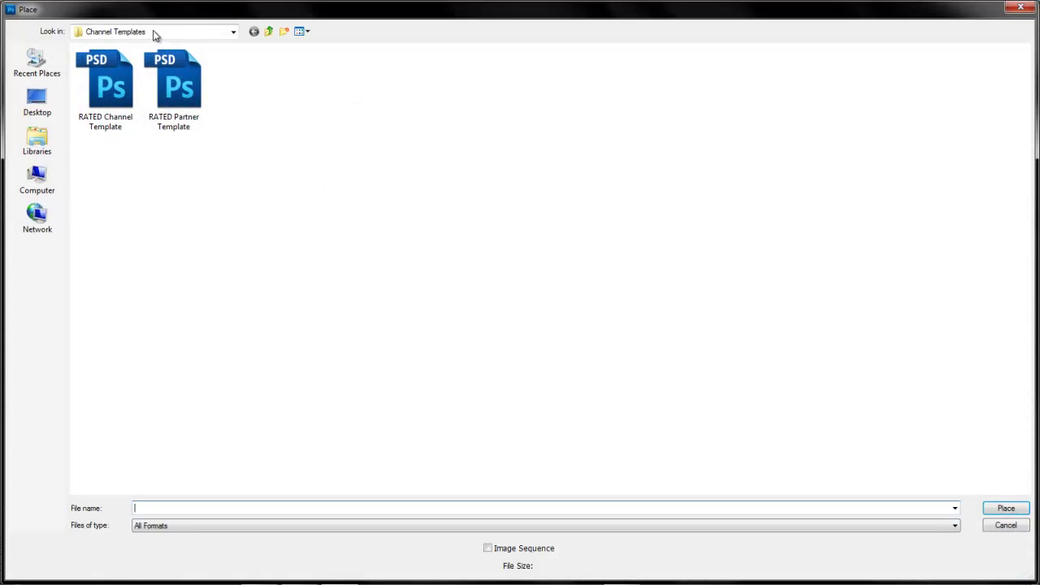
click(154, 32)
click(182, 157)
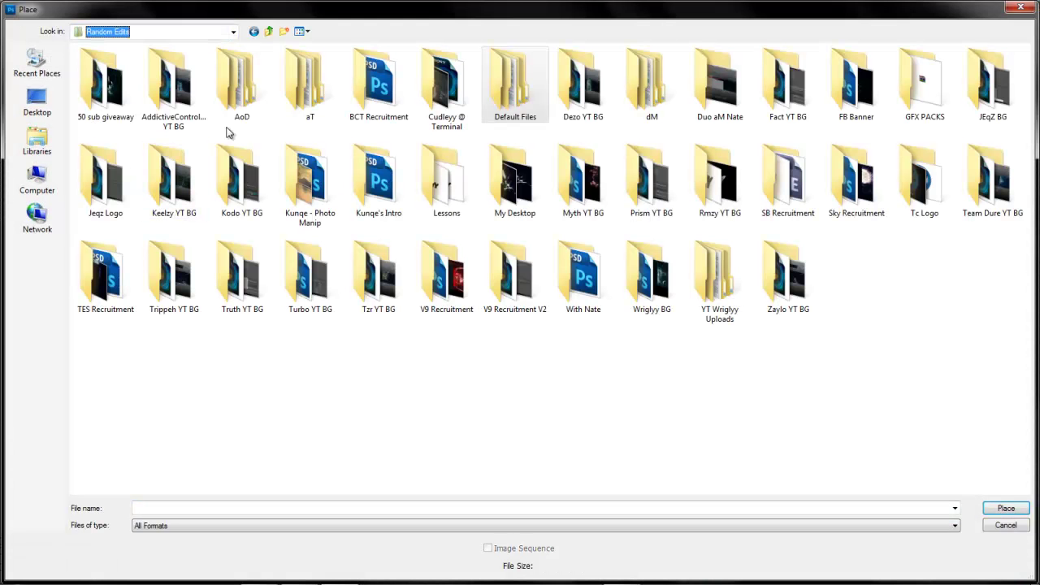
click(38, 101)
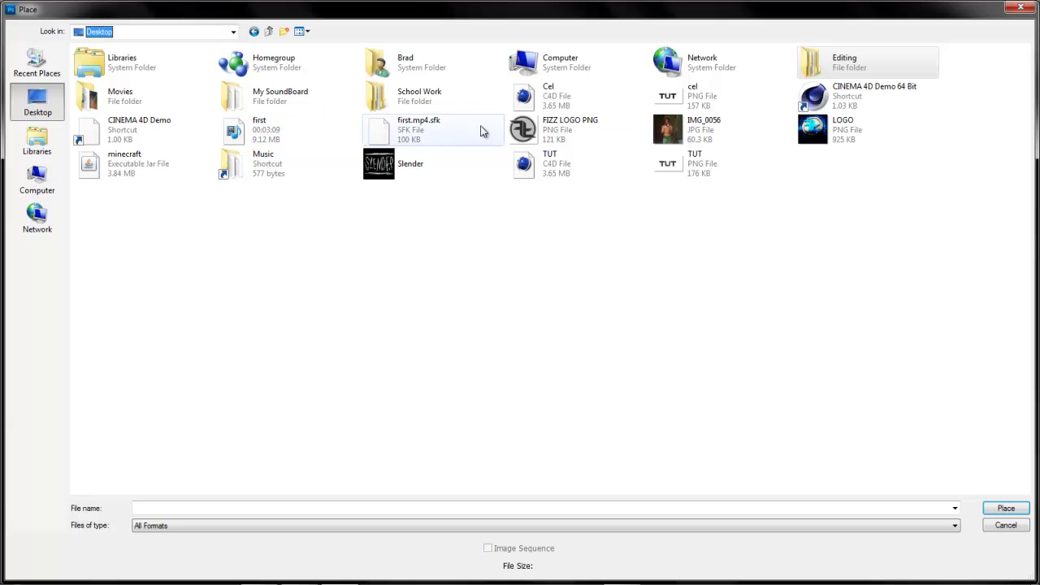
double_click(738, 111)
click(11, 76)
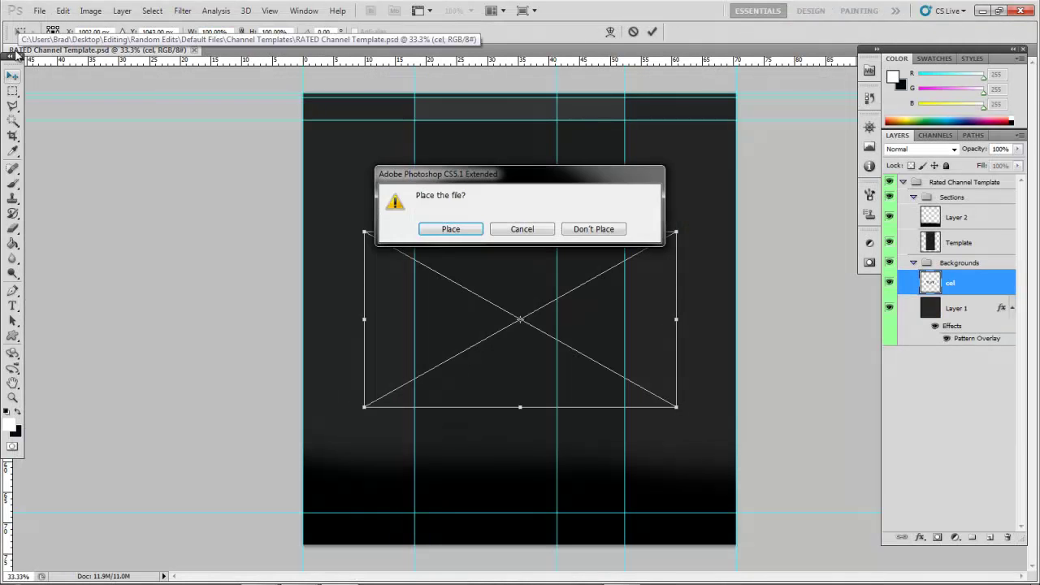
key(Return)
Place the TUT PNG from the Desktop above cel, and move both layers together to the canvas's upper left side.
click(36, 12)
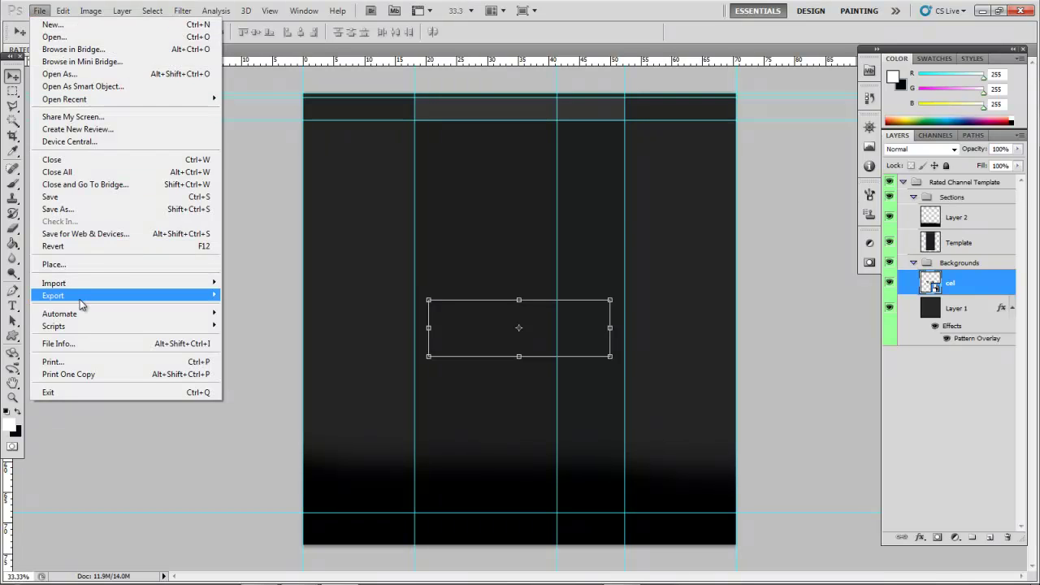
click(79, 265)
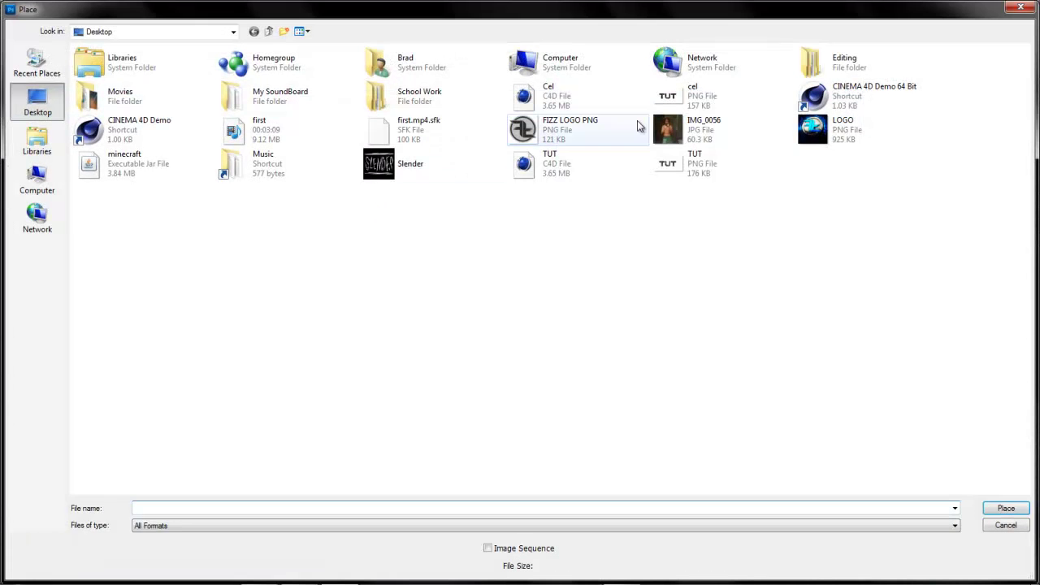
double_click(679, 159)
click(12, 78)
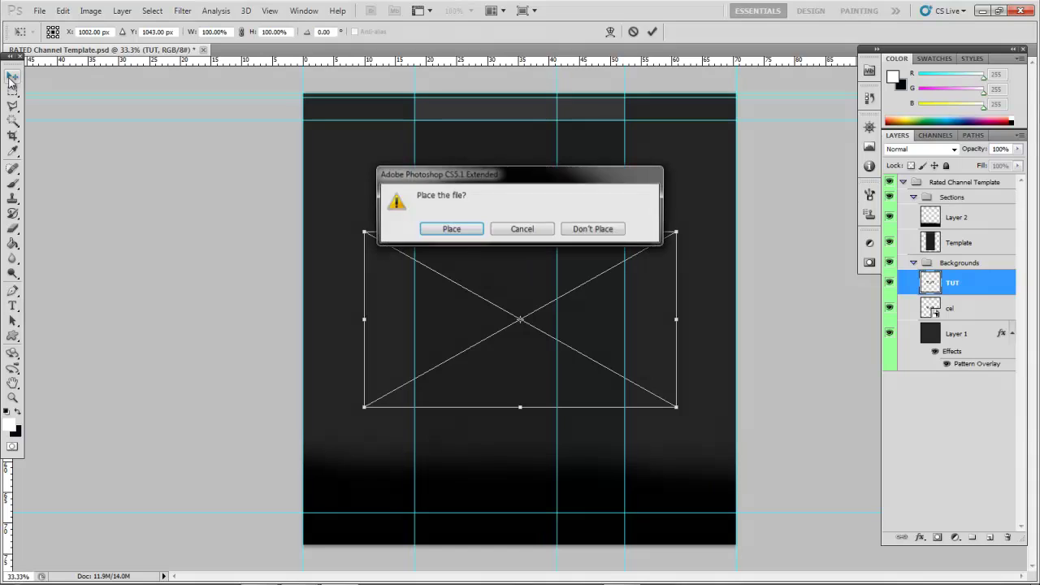
key(Return)
shift+click(937, 300)
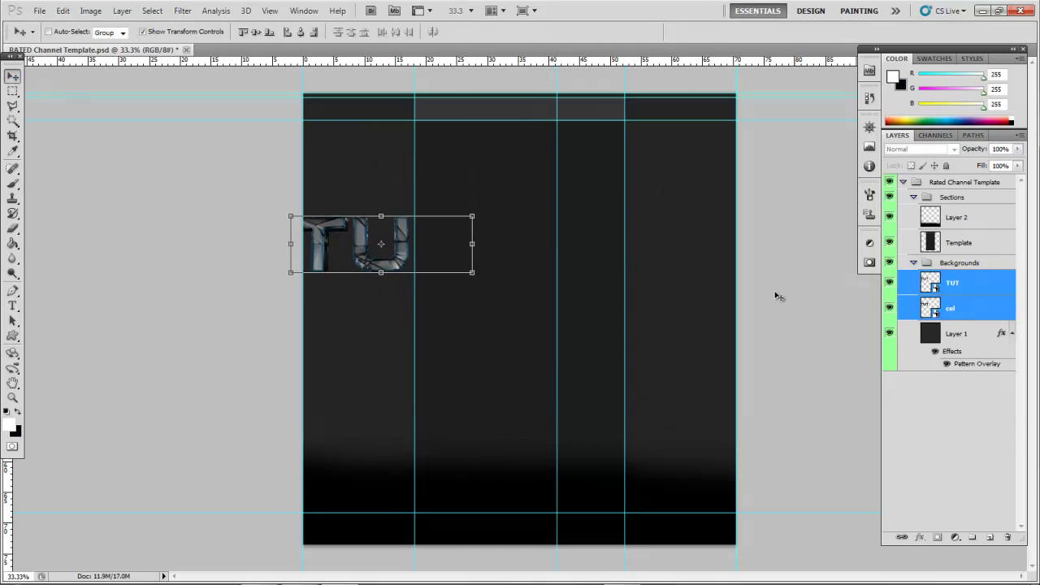
Set the cel layer's blending mode to Screen and move it above the TUT layer.
click(993, 311)
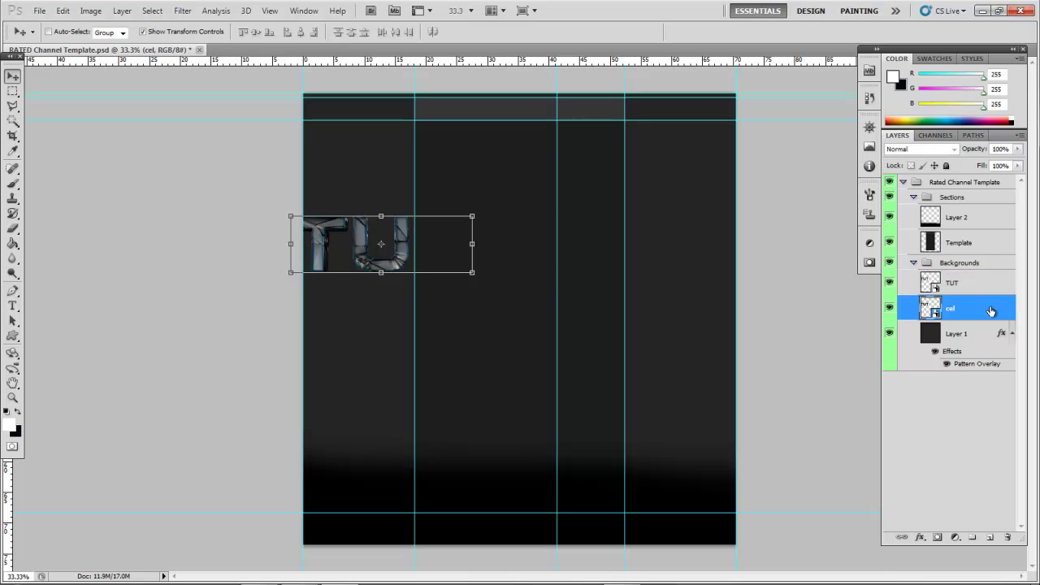
click(918, 148)
click(928, 266)
drag(956, 309, 961, 283)
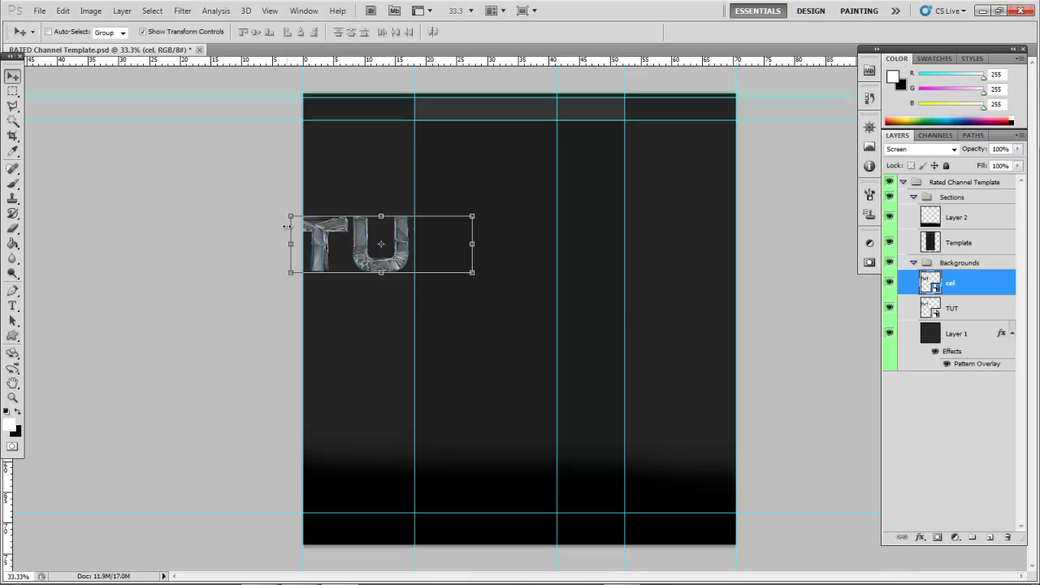
Rotate the cel and TUT layers together by -90° so the text runs vertically.
shift+click(998, 311)
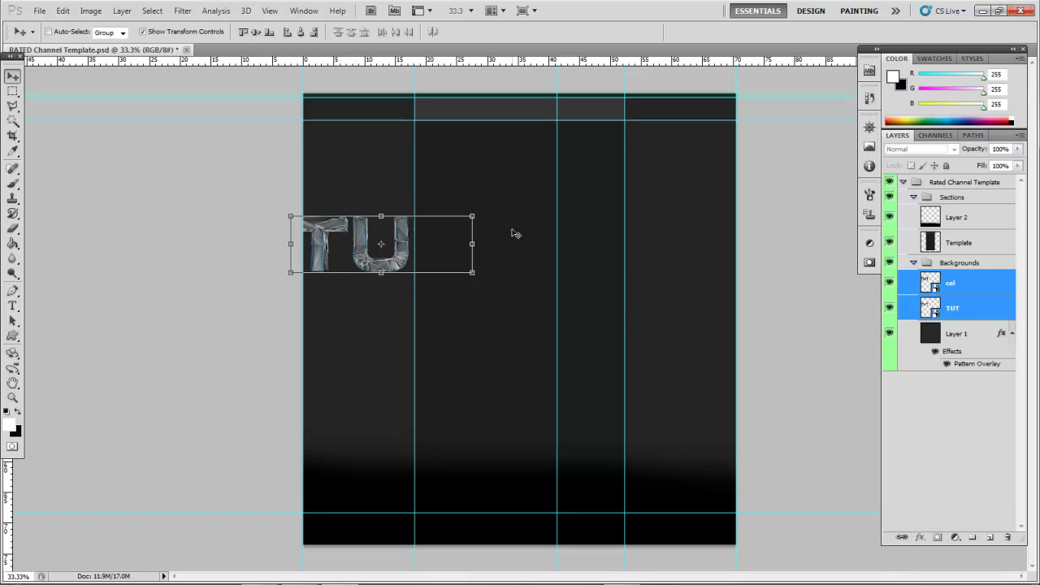
drag(283, 213, 338, 416)
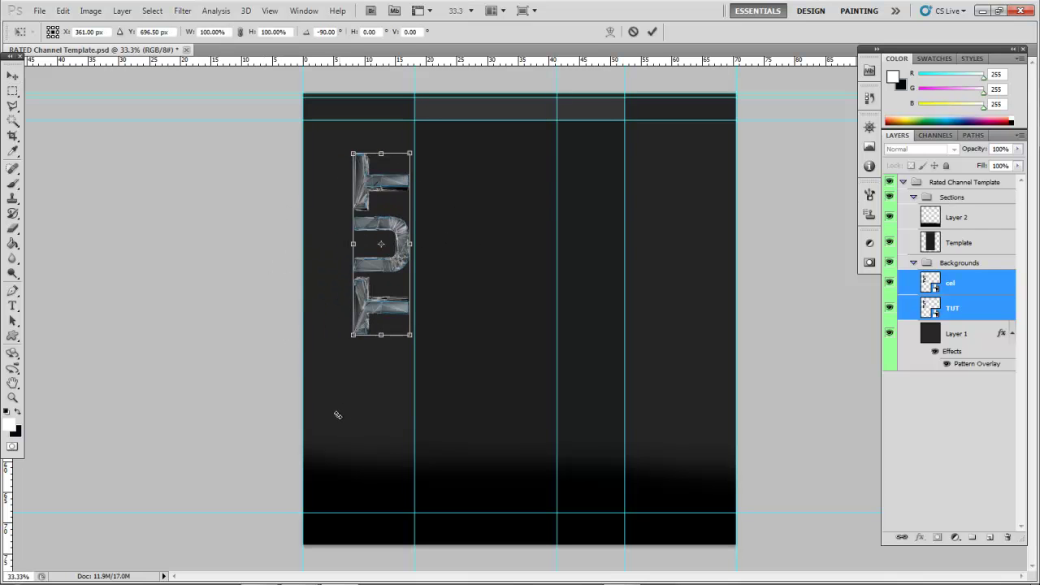
click(13, 79)
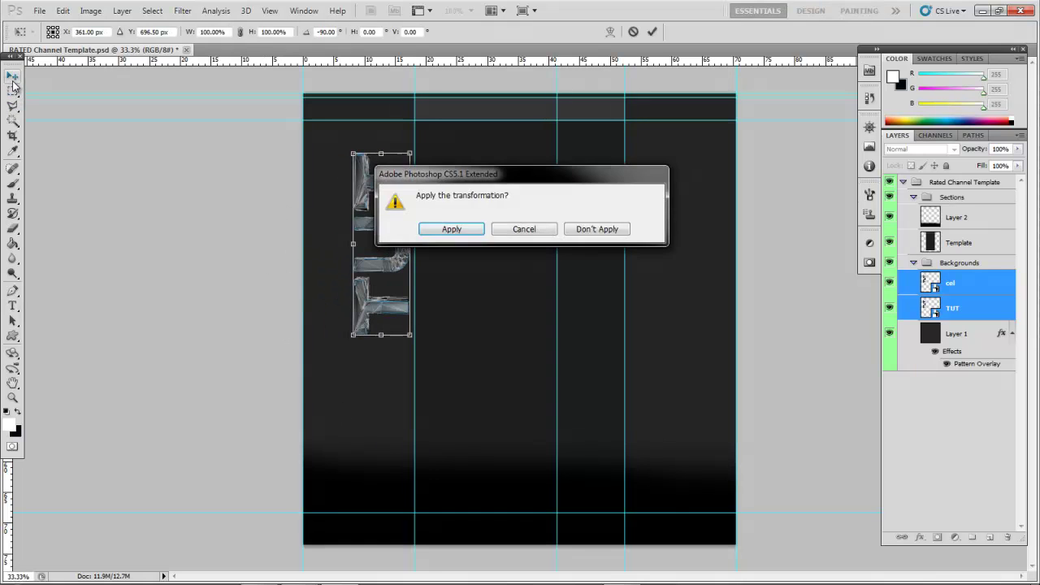
key(Return)
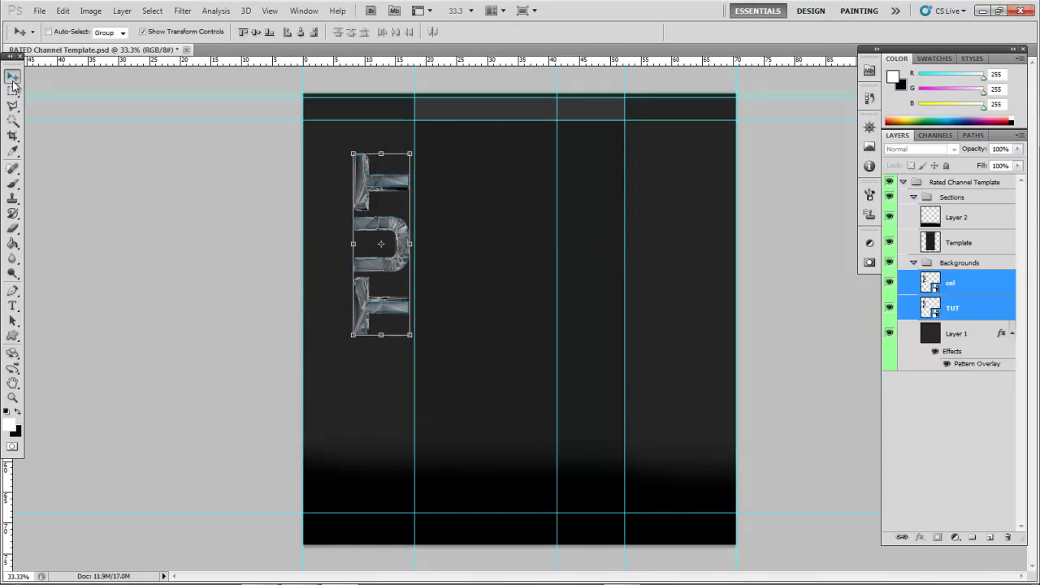
Nudge the rotated text right and slightly up so its right edge meets the canvas's first inner vertical guide.
click(353, 336)
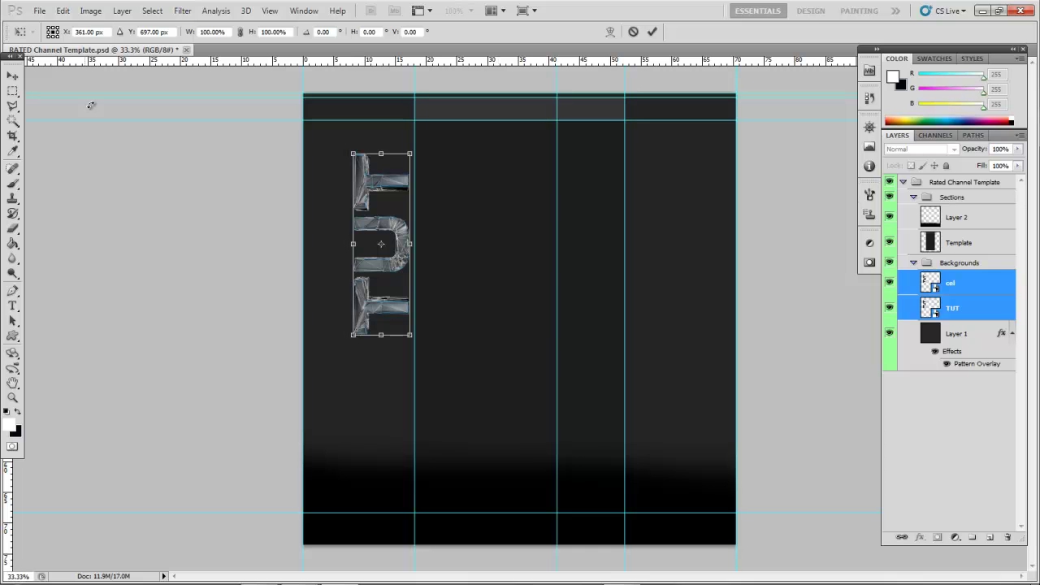
key(Return)
key(shift+Right)
key(shift+Right)
key(shift+Up)
key(shift+Up)
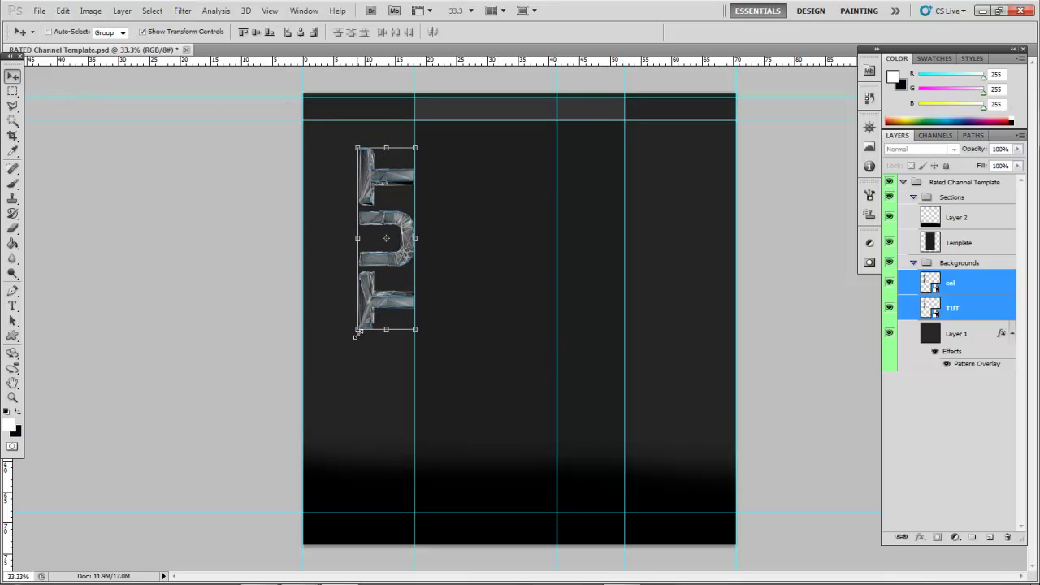
Scale the cel and TUT layers to 50% width and height and move them back against the first inner vertical guide.
key(ctrl+t)
click(228, 32)
text(50)
key(Tab)
text(50)
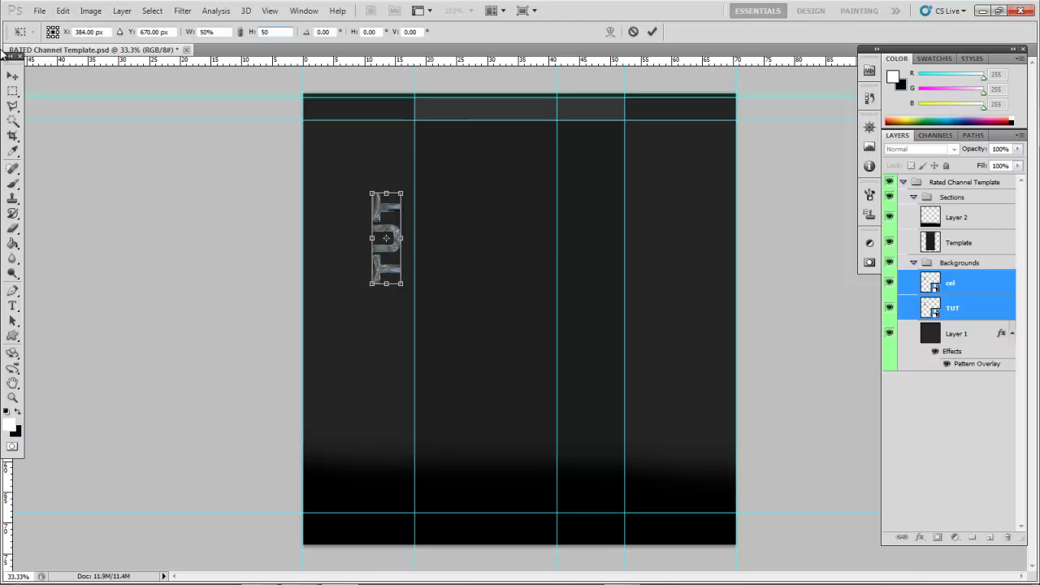
click(12, 75)
key(Return)
drag(378, 370, 385, 368)
key(ctrl+t)
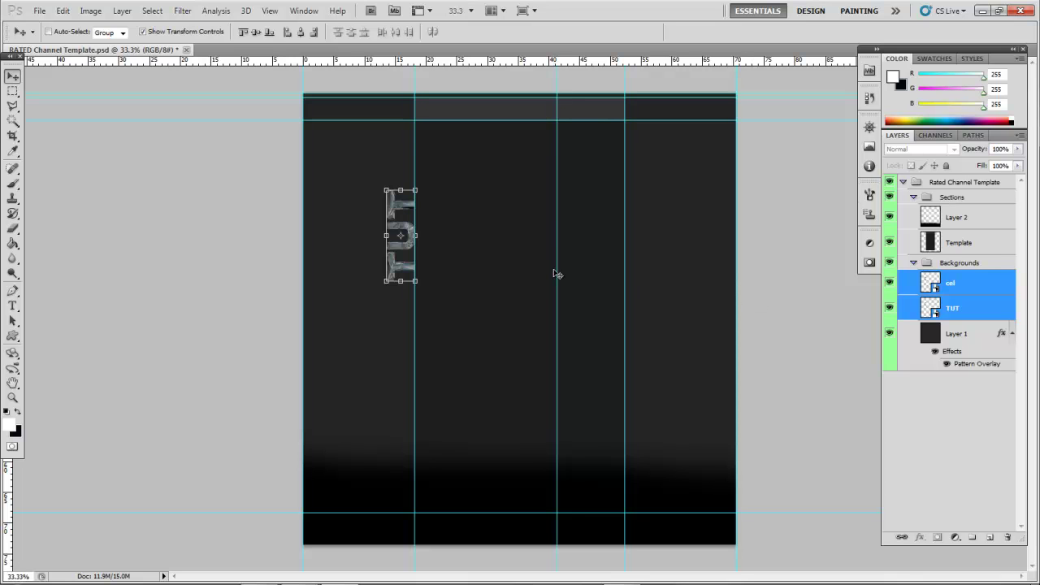
Switch to Skype, read the unread conversation, and return to Photoshop.
mouse_move(38, 582)
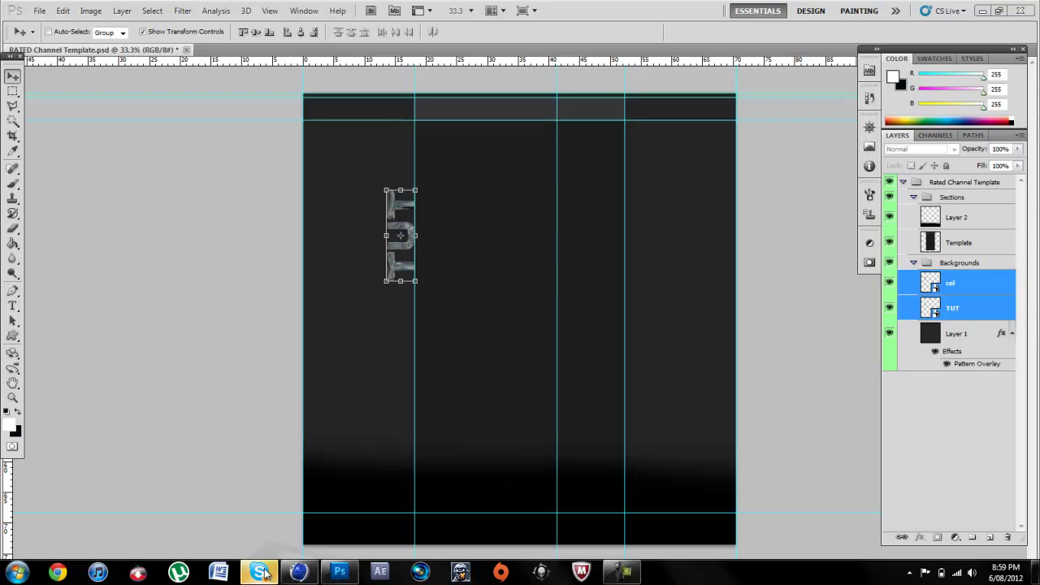
click(259, 574)
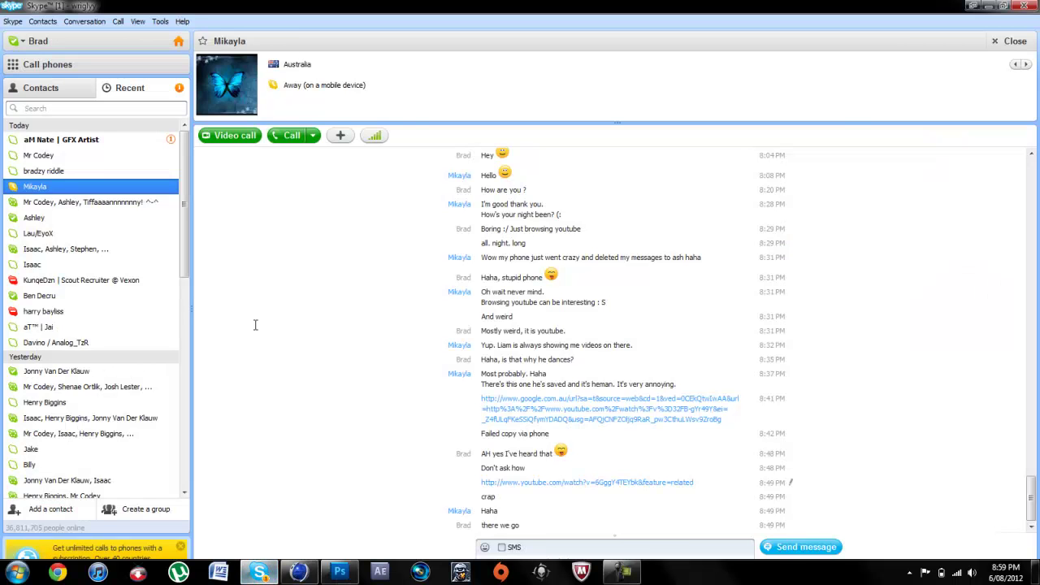
click(159, 140)
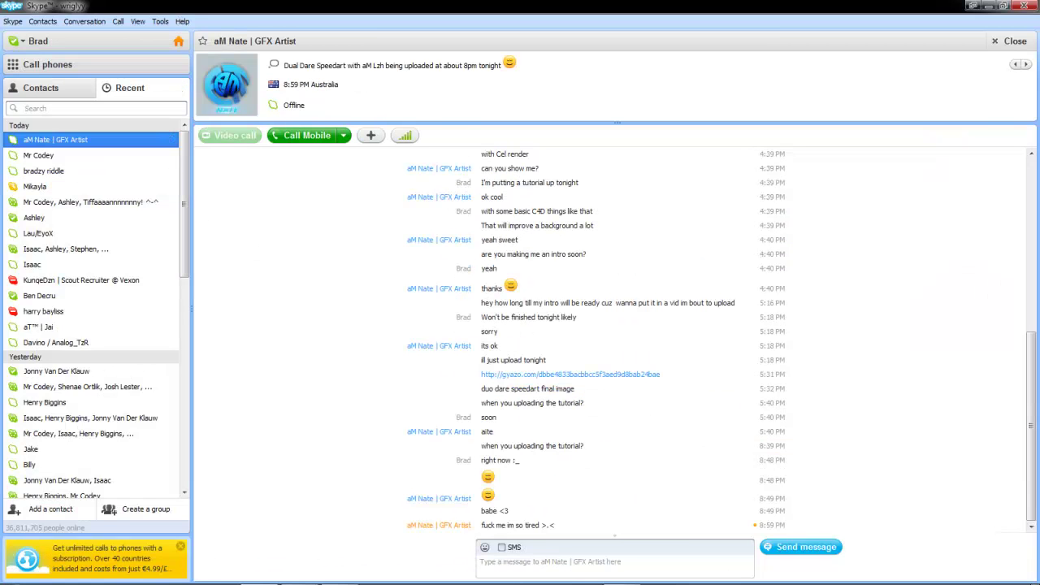
click(340, 574)
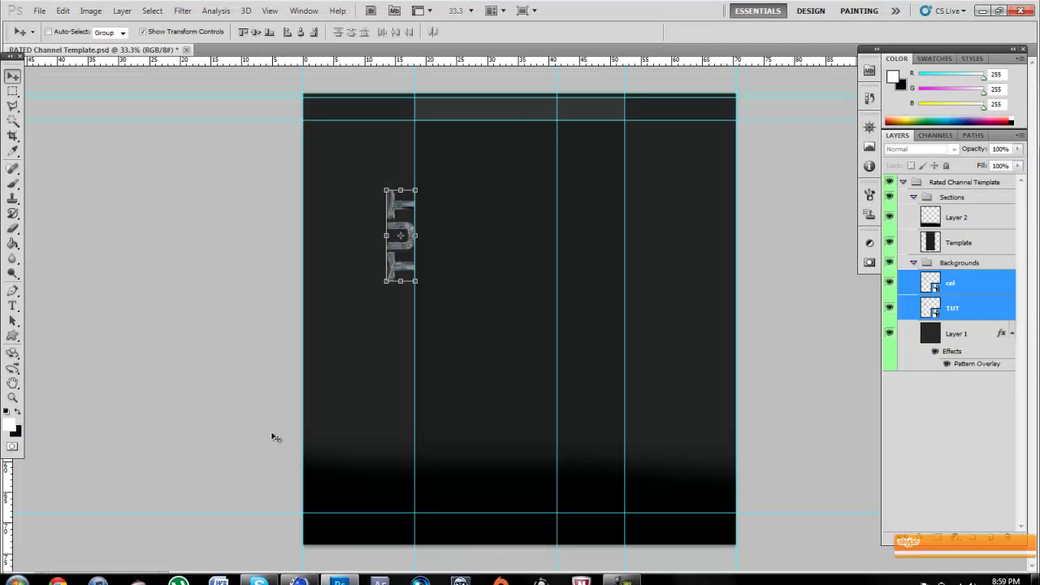
Enlarge the cel and TUT layers proportionally to about 148%, keeping their upper right corner on the guide.
click(30, 577)
text(50)
key(Return)
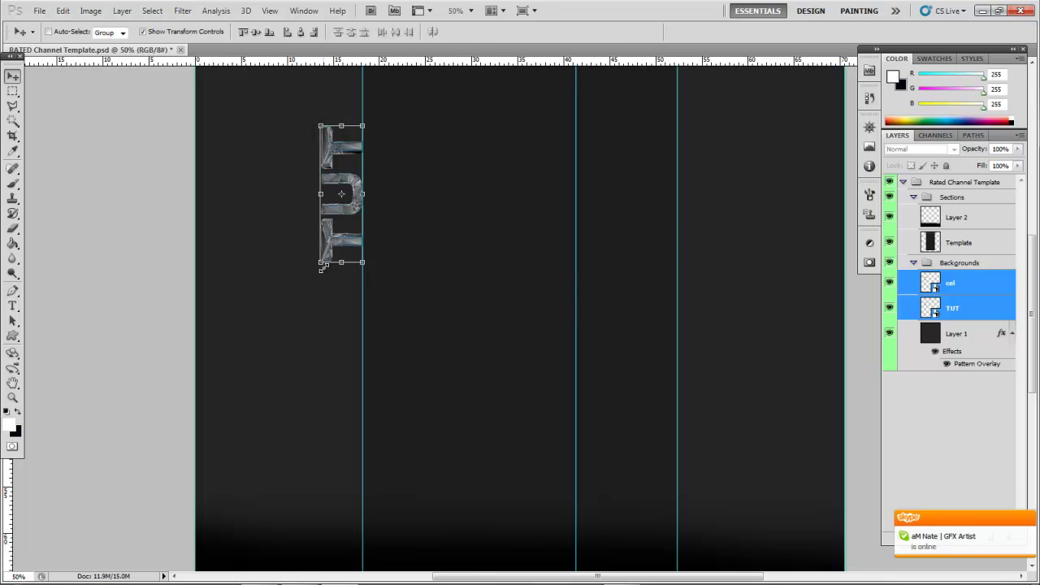
drag(319, 265, 258, 314)
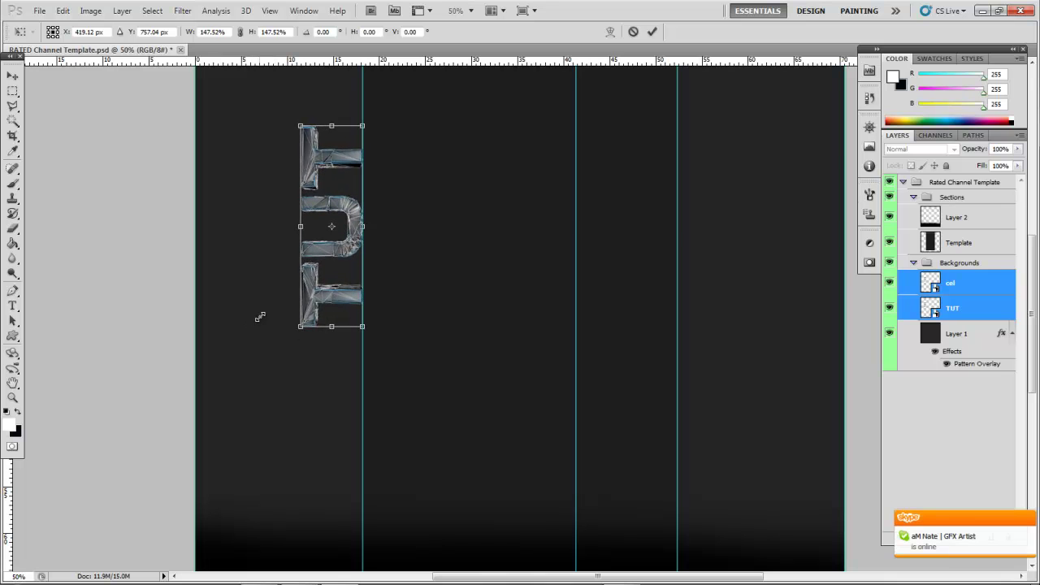
click(13, 76)
key(Return)
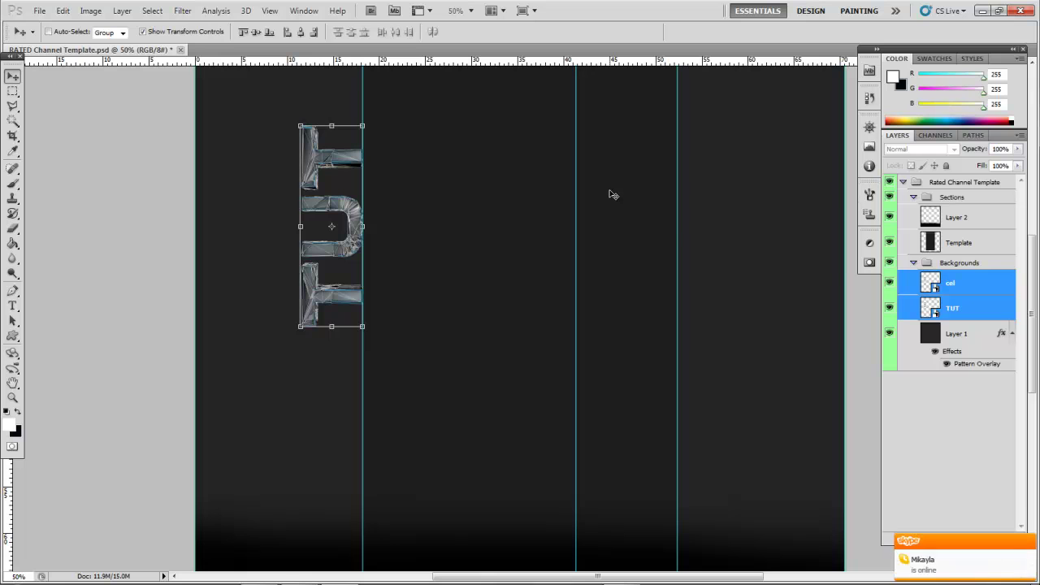
Set the cel layer's opacity to 75%.
click(969, 291)
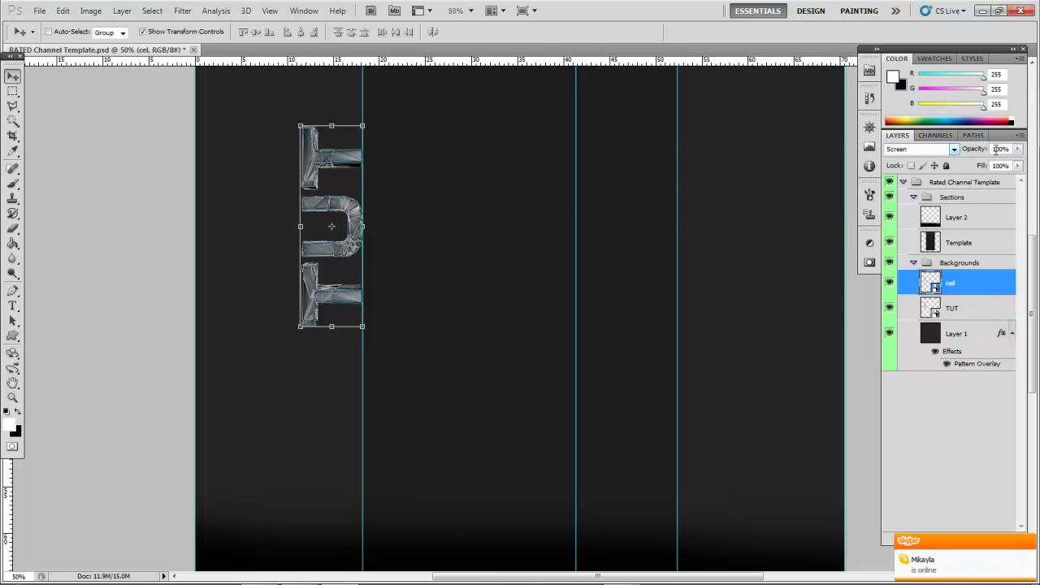
click(1000, 149)
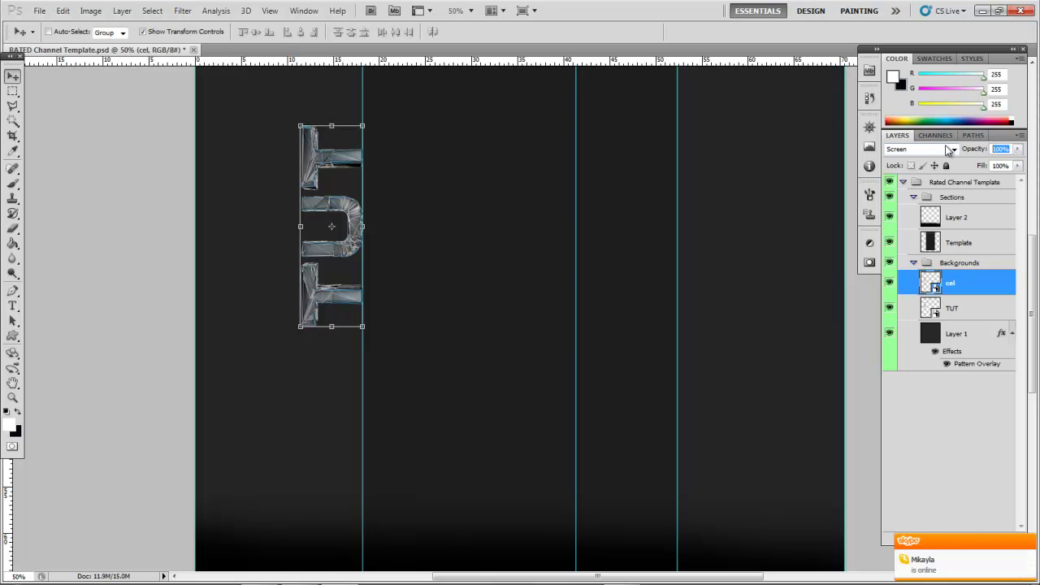
text(75)
key(Return)
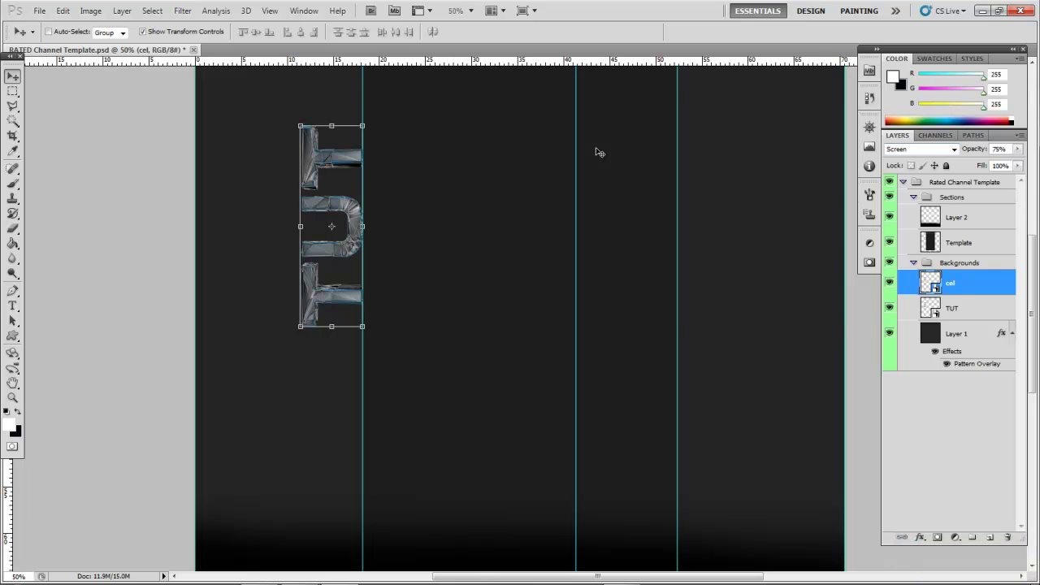
Enlarge only the cel layer proportionally to about 120% and center its wireframe over the TUT text.
click(300, 326)
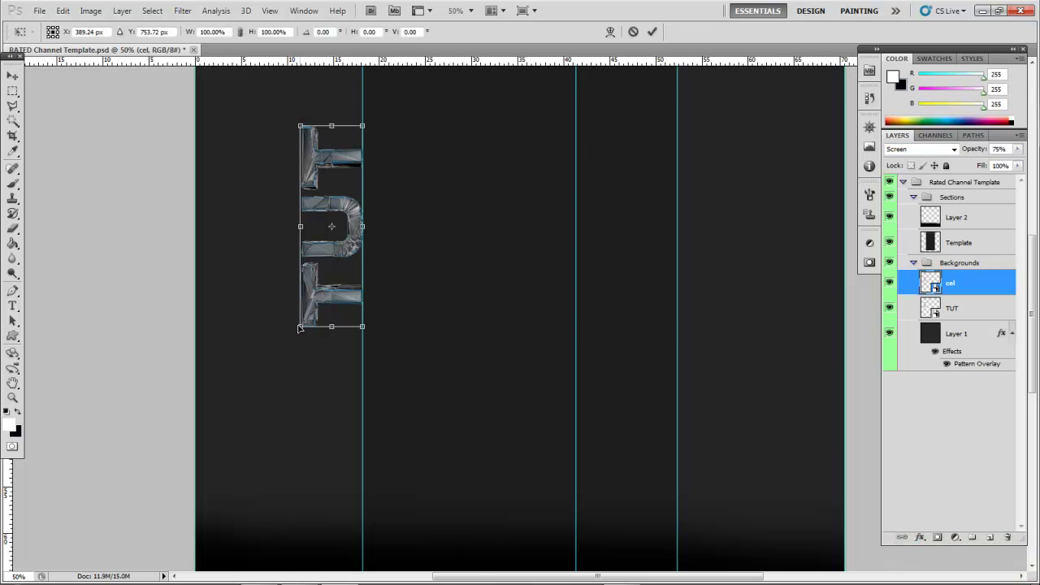
drag(298, 326, 296, 331)
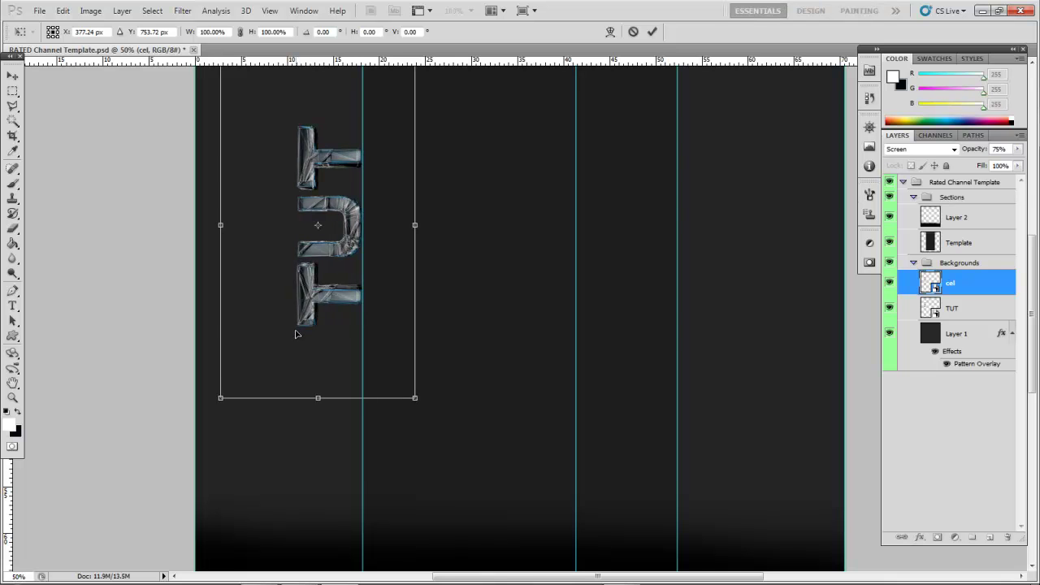
key(ctrl+z)
shift+drag(220, 401, 155, 454)
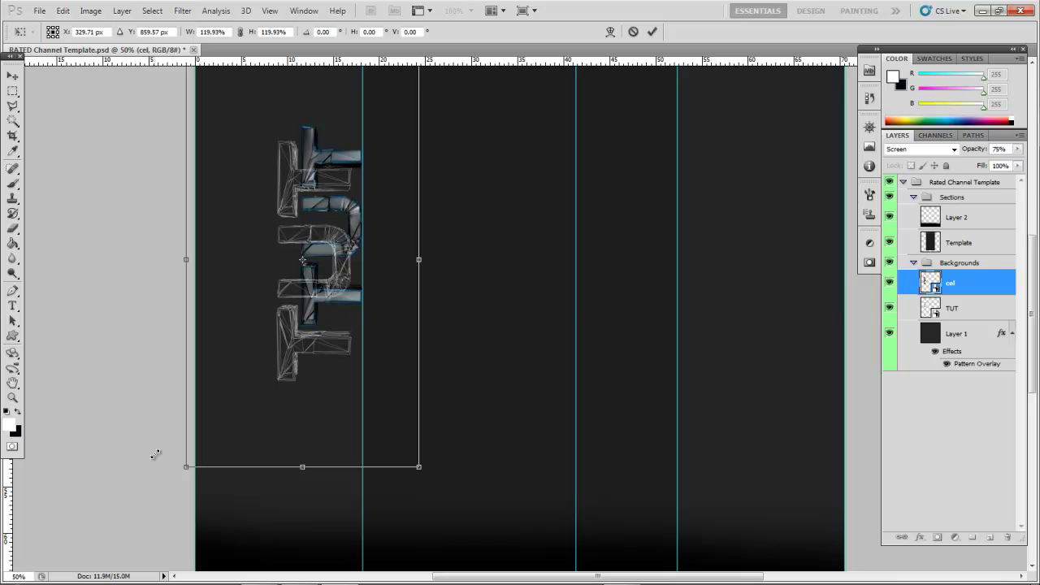
click(13, 75)
key(Return)
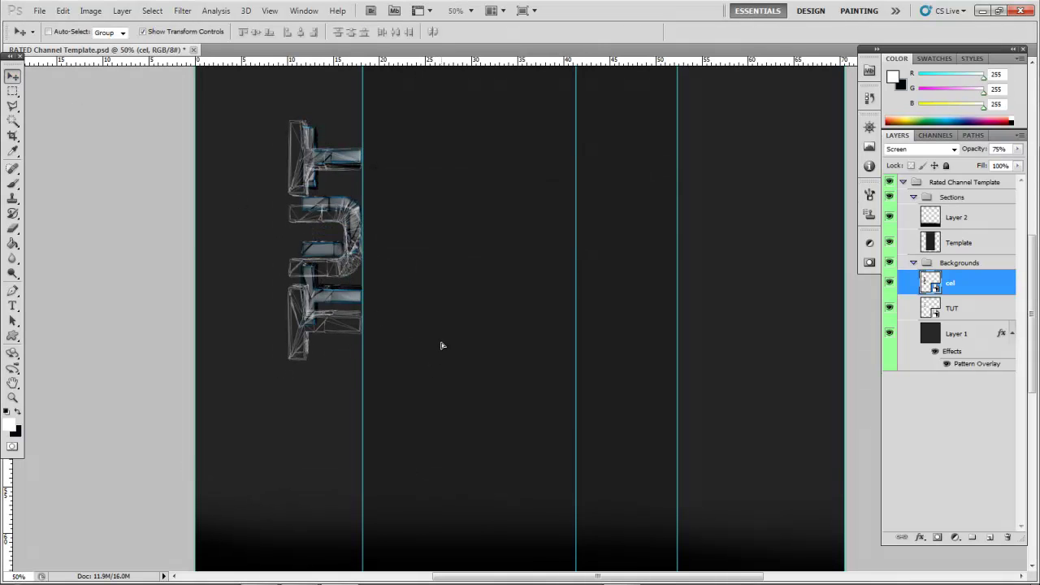
drag(450, 345, 447, 336)
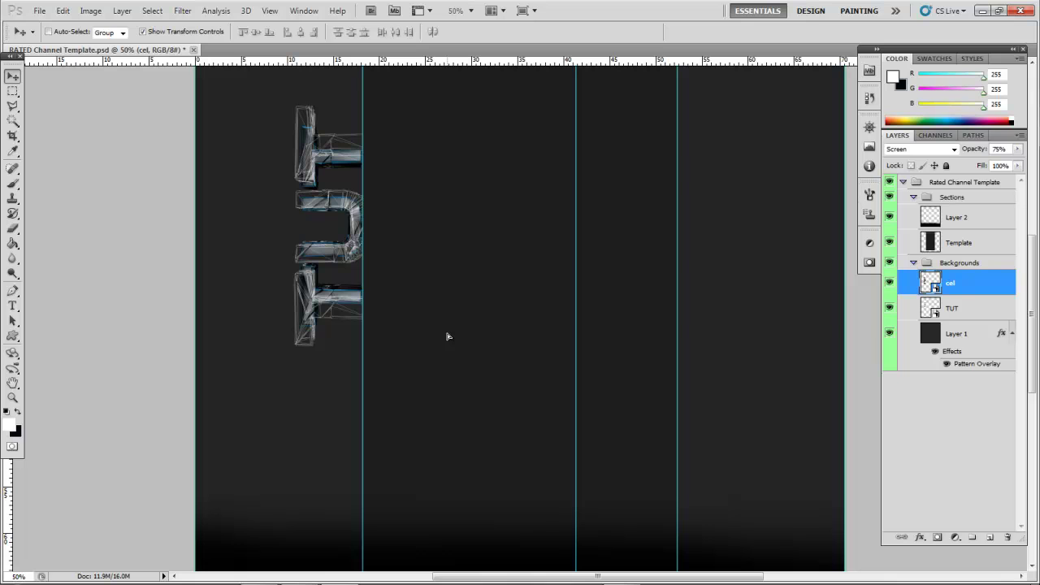
drag(447, 336, 448, 337)
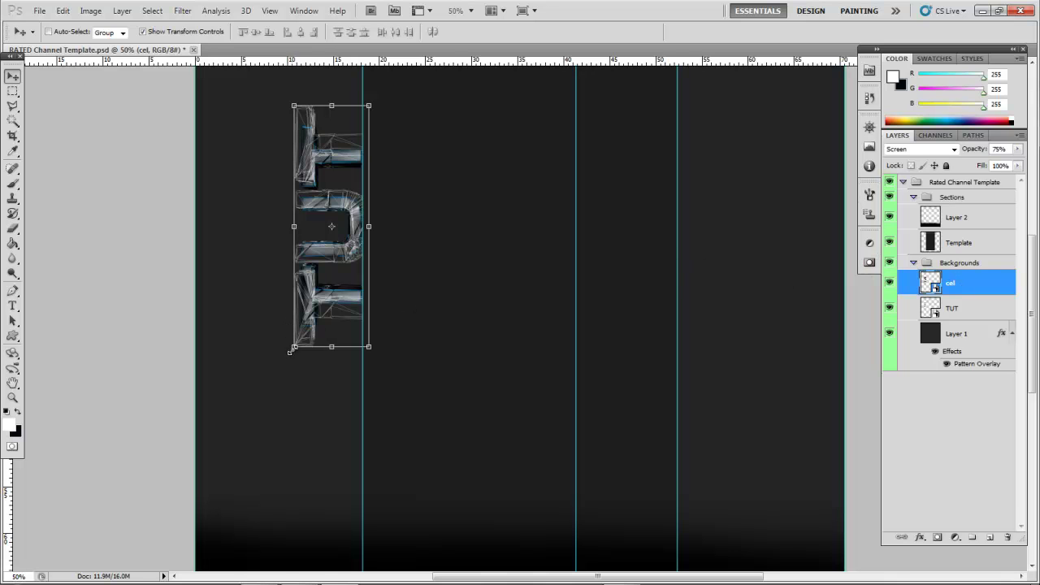
Scale the cel layer down proportionally to about 96% and position its wireframe over the TUT text.
drag(291, 348, 204, 405)
key(Left)
key(Left)
key(Up)
key(Up)
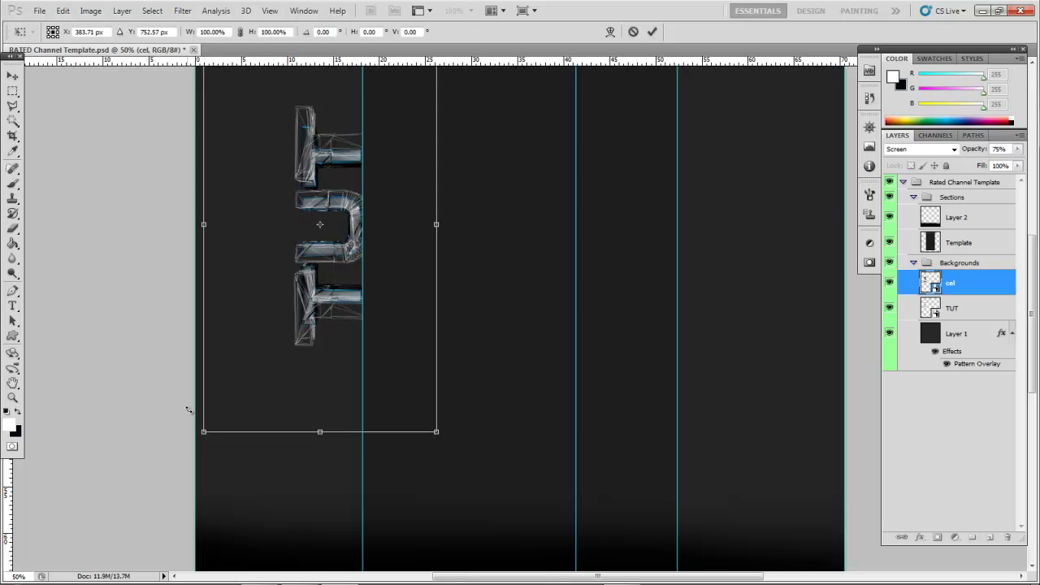
shift+drag(207, 434, 219, 427)
drag(222, 423, 226, 422)
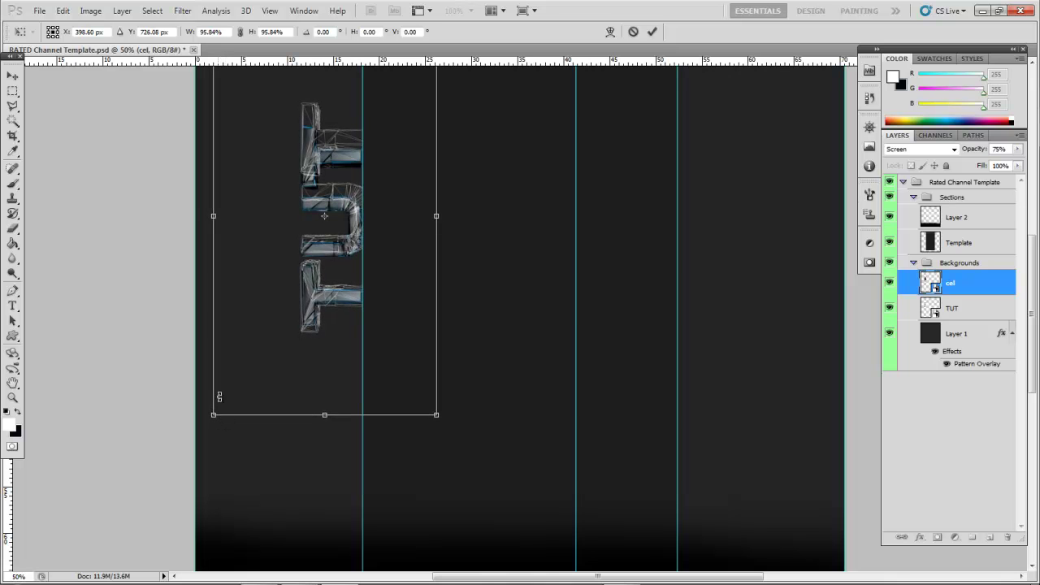
click(13, 75)
click(449, 228)
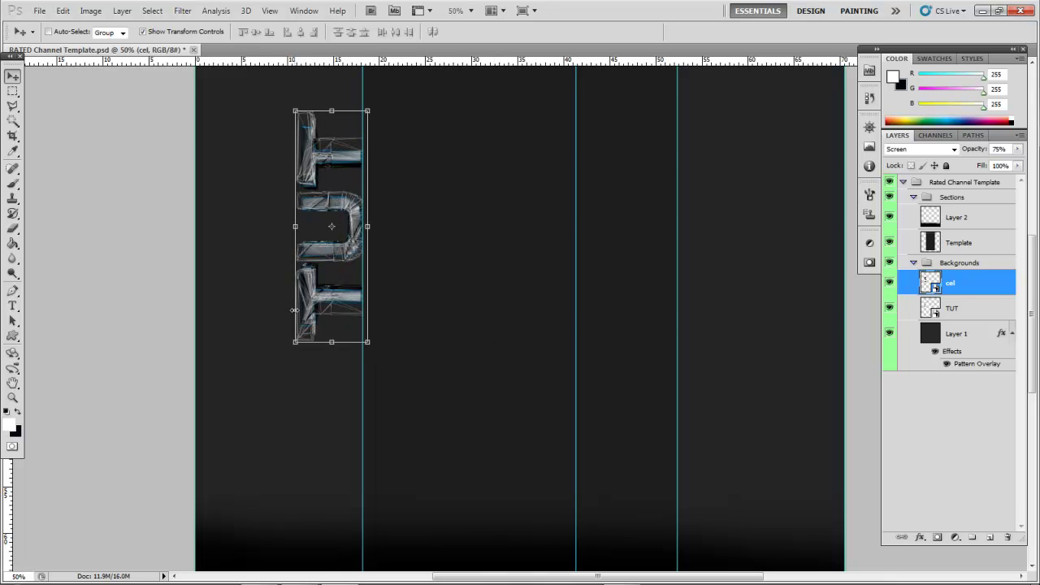
Shrink the cel layer proportionally a little further so its outline approaches the size of the TUT text.
key(ctrl+t)
drag(203, 419, 239, 396)
click(13, 75)
key(Return)
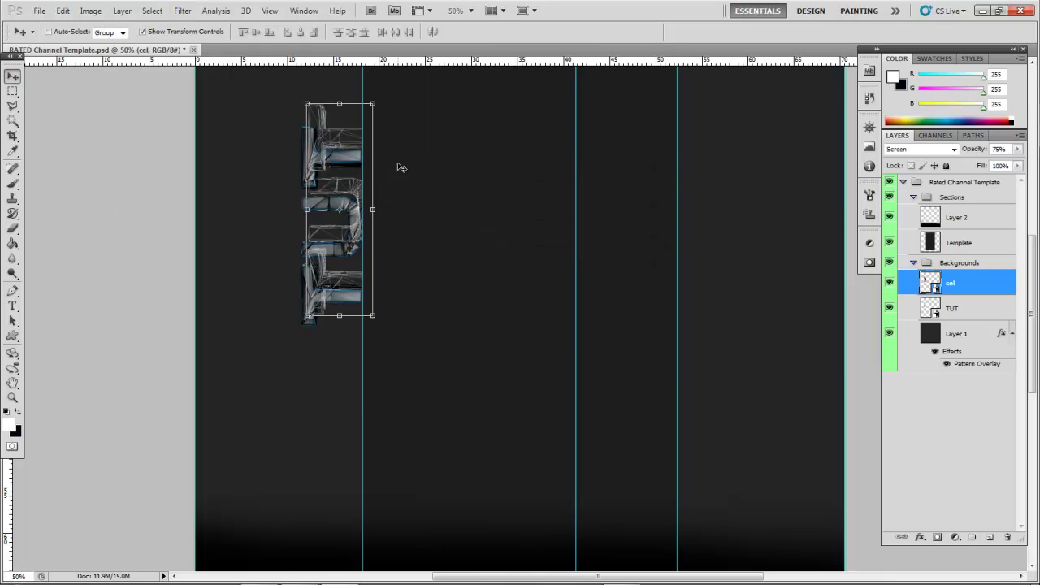
Move and nudge the cel layer until its wireframe lines up with the letters of the TUT layer.
drag(466, 223, 466, 226)
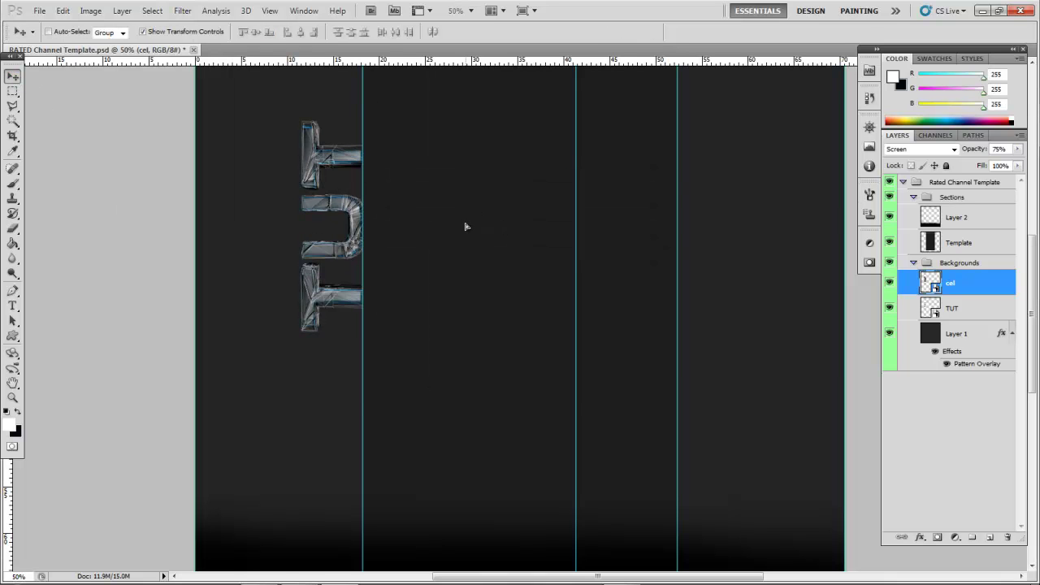
key(Up)
key(Up)
key(Up)
key(Up)
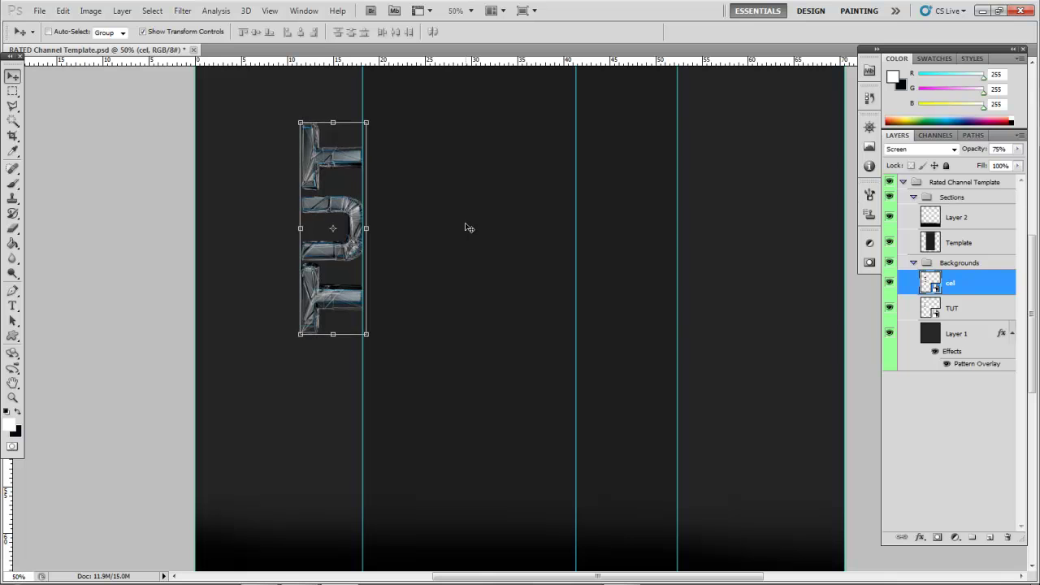
key(Left)
key(Left)
key(Left)
key(Left)
key(Left)
key(Left)
key(Down)
key(Down)
key(Down)
key(Down)
key(Down)
key(Down)
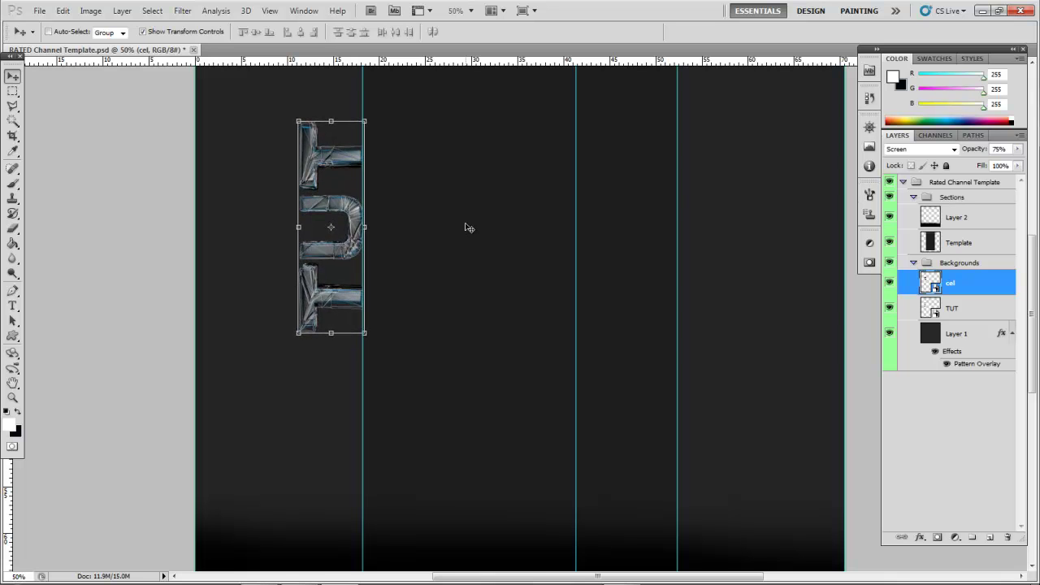
key(Down)
key(Down)
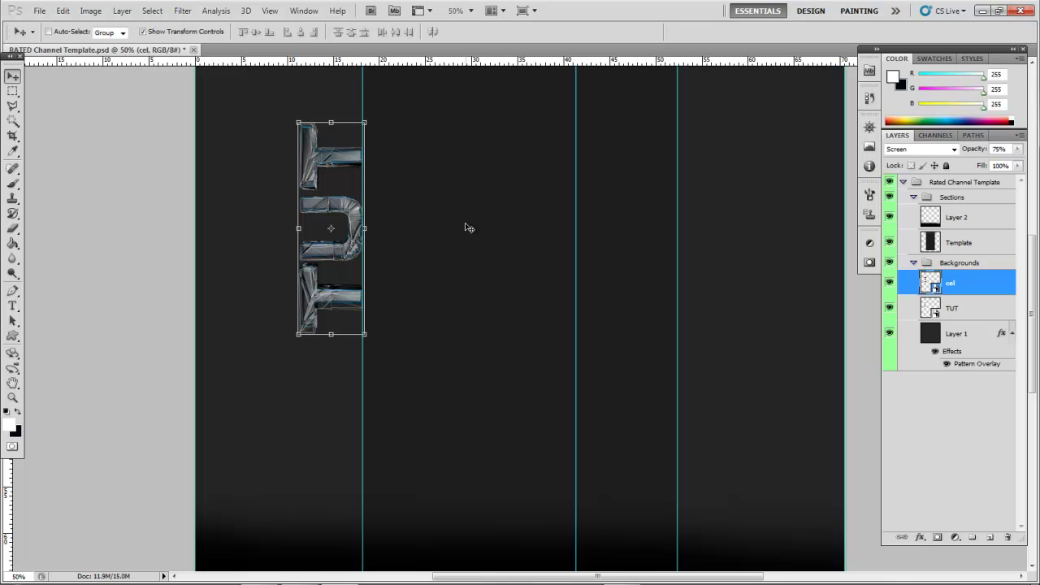
Delete the cel layer and place the cel PNG from the Desktop again at 50% width and height.
key(Delete)
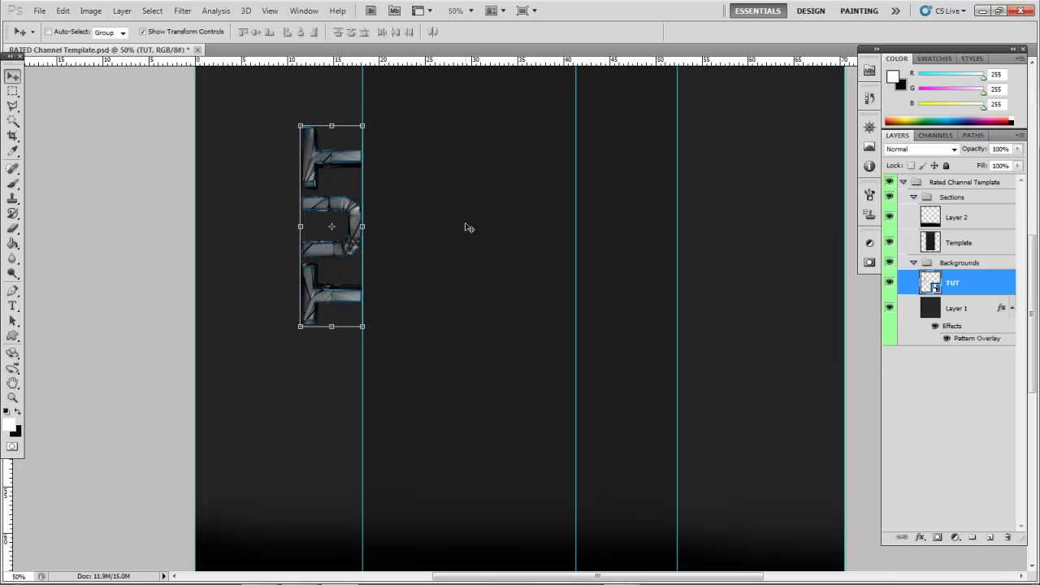
click(39, 11)
click(86, 265)
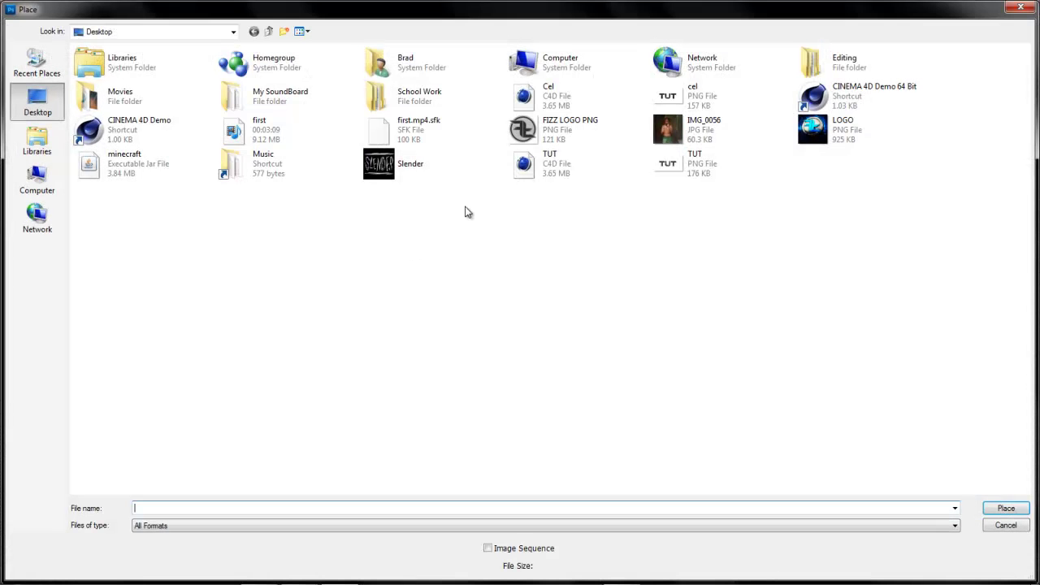
double_click(668, 96)
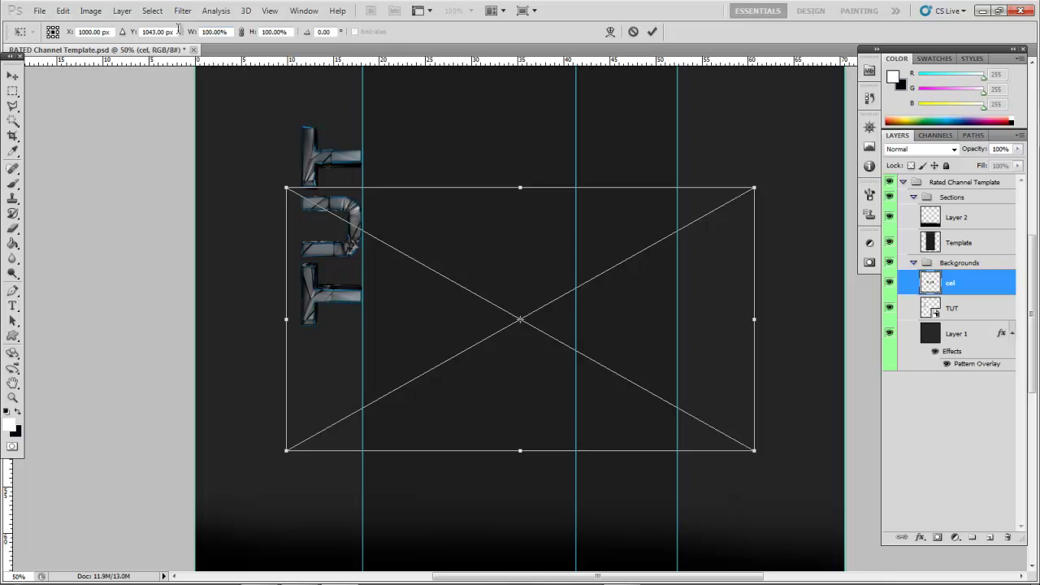
double_click(214, 32)
text(50)
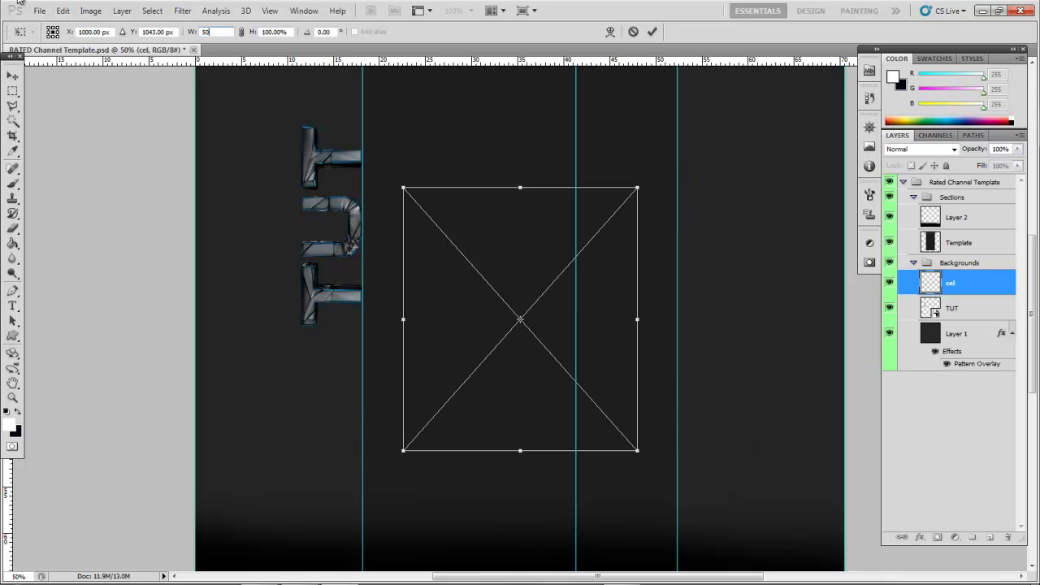
key(Tab)
text(50)
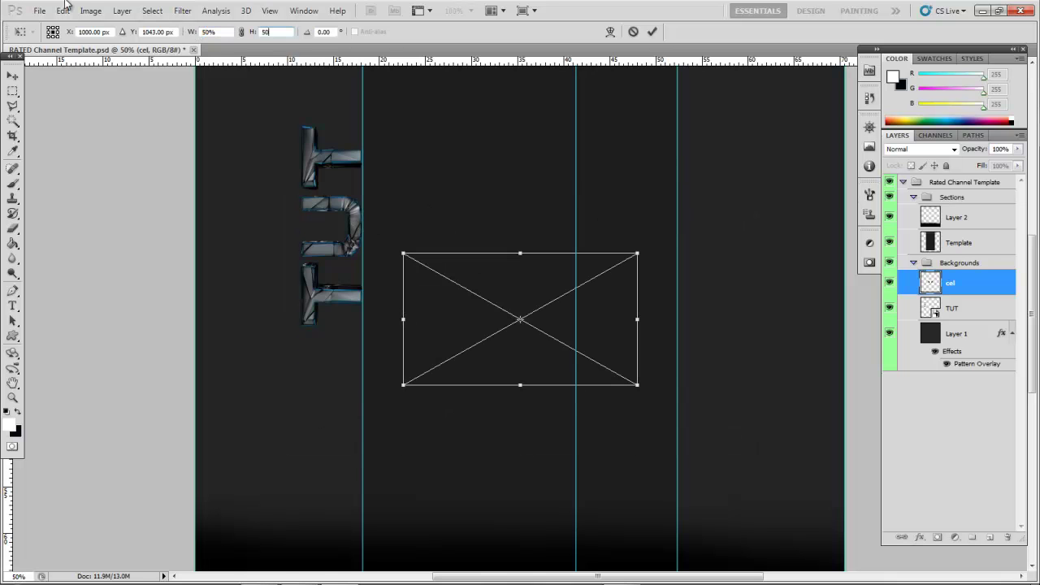
click(12, 75)
click(448, 226)
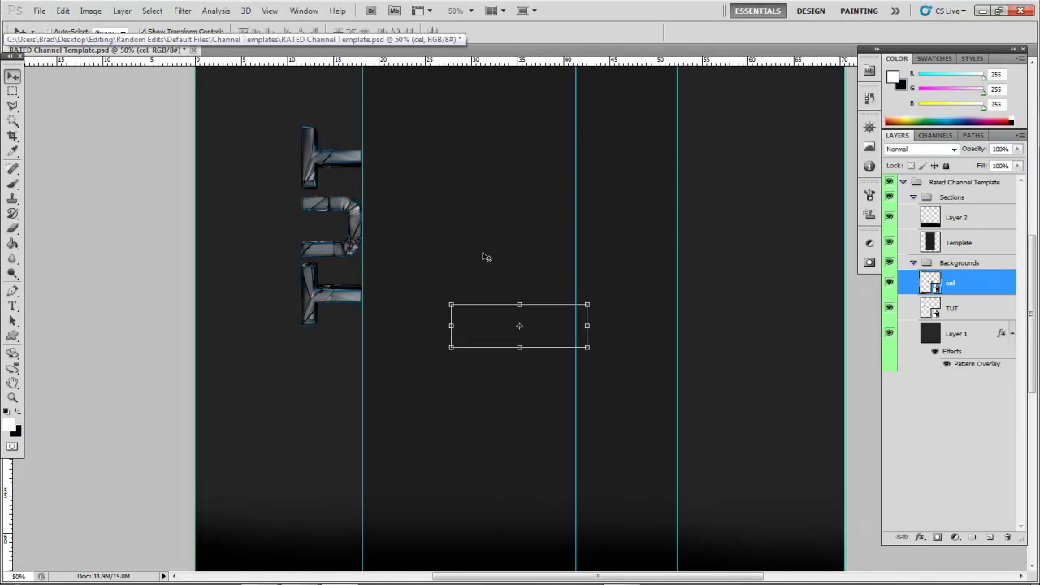
Rotate the placed cel layer by -90° and move it over the vertical TUT text.
key(ctrl+t)
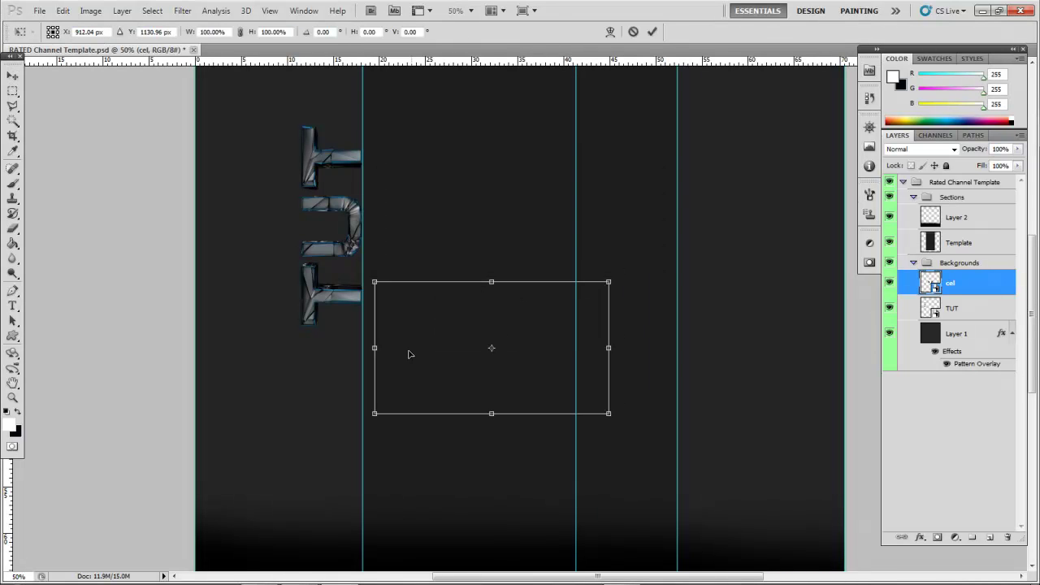
drag(393, 336, 431, 540)
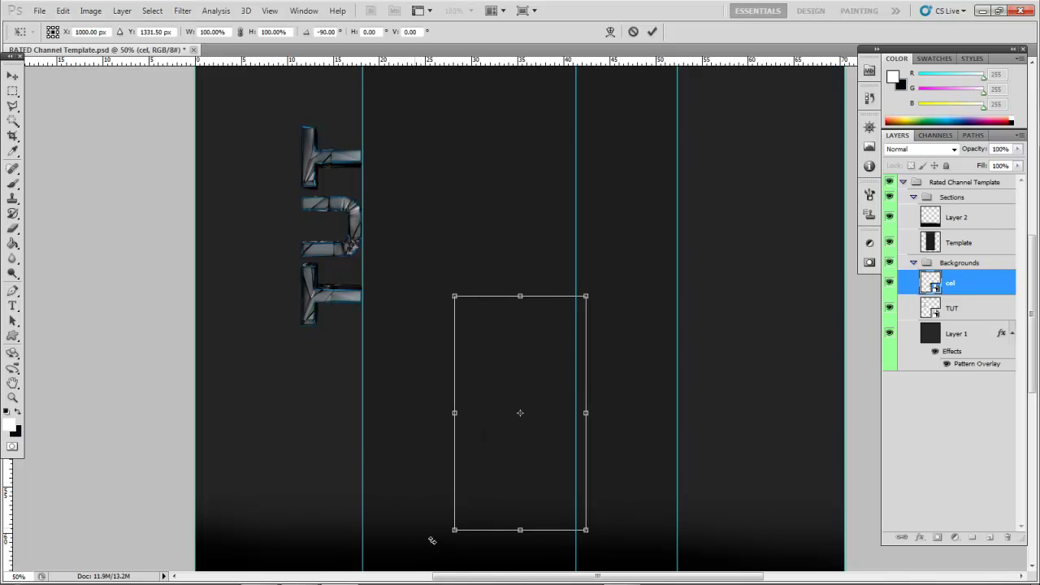
click(12, 75)
click(458, 226)
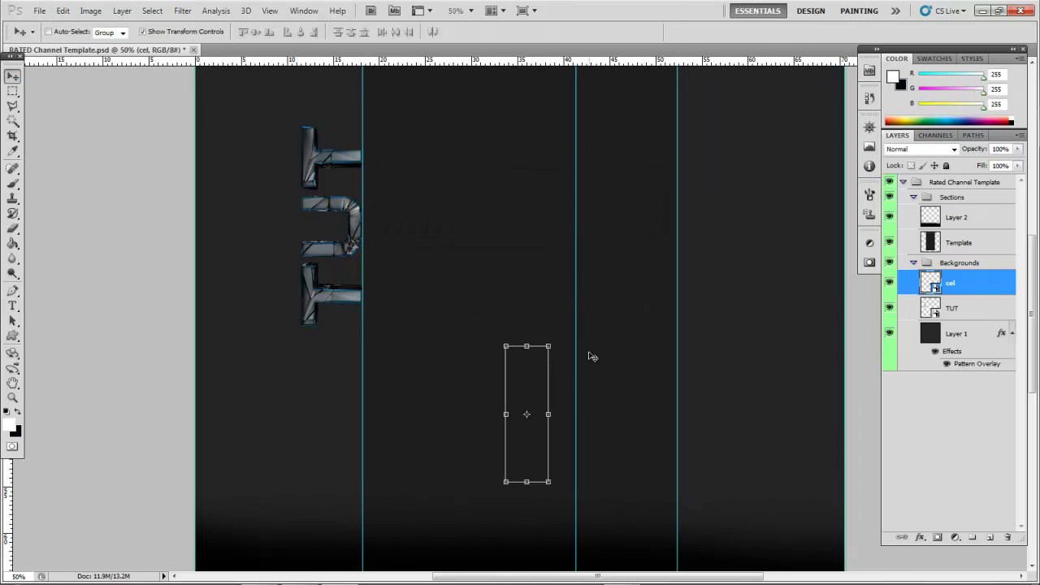
drag(530, 328, 416, 226)
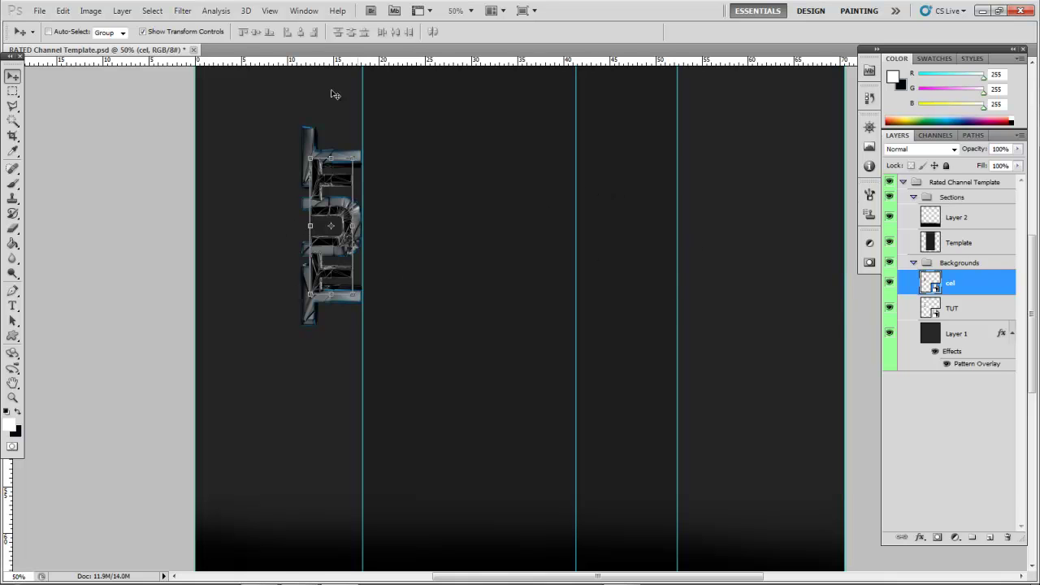
Scale the cel layer to 150% width and 150% height and fit it over the TUT text.
key(ctrl+t)
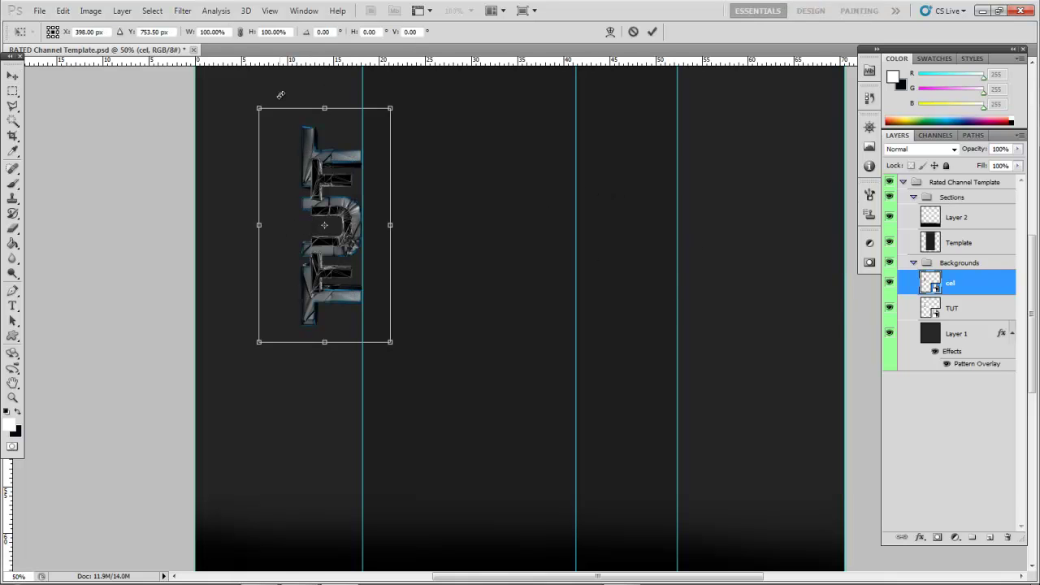
click(276, 32)
text(150)
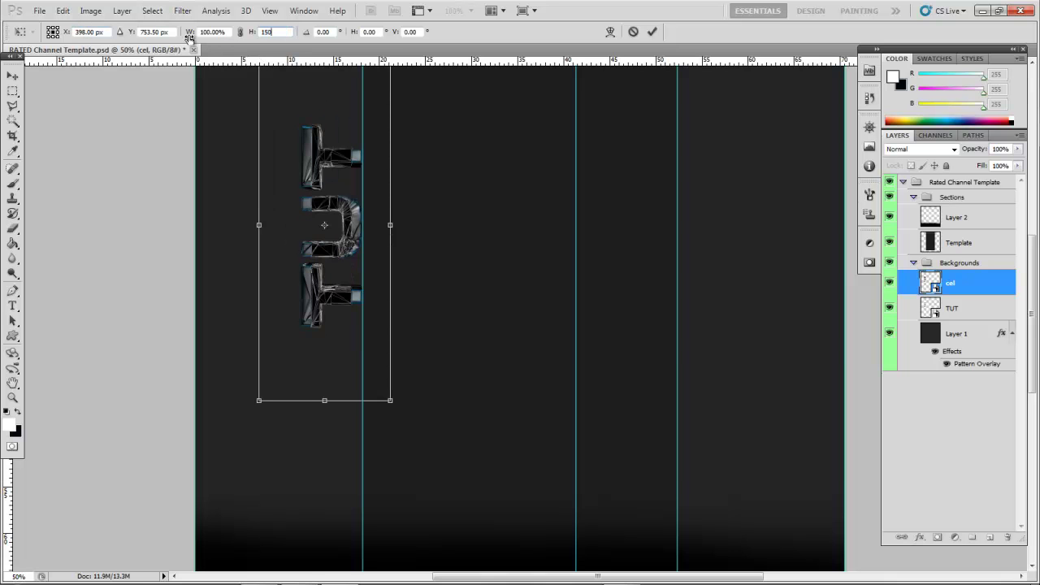
click(221, 31)
text(150)
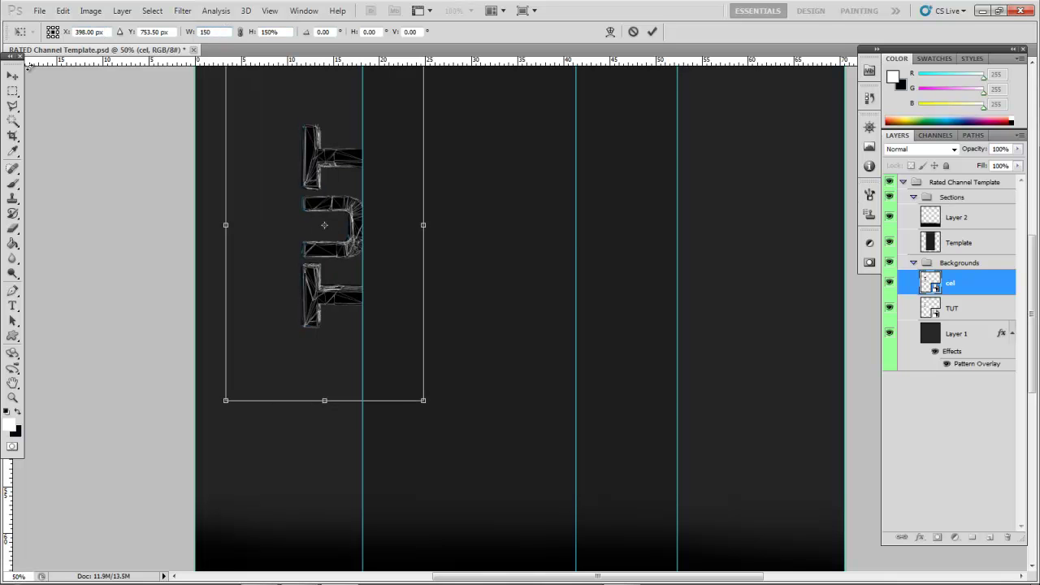
click(12, 76)
key(Return)
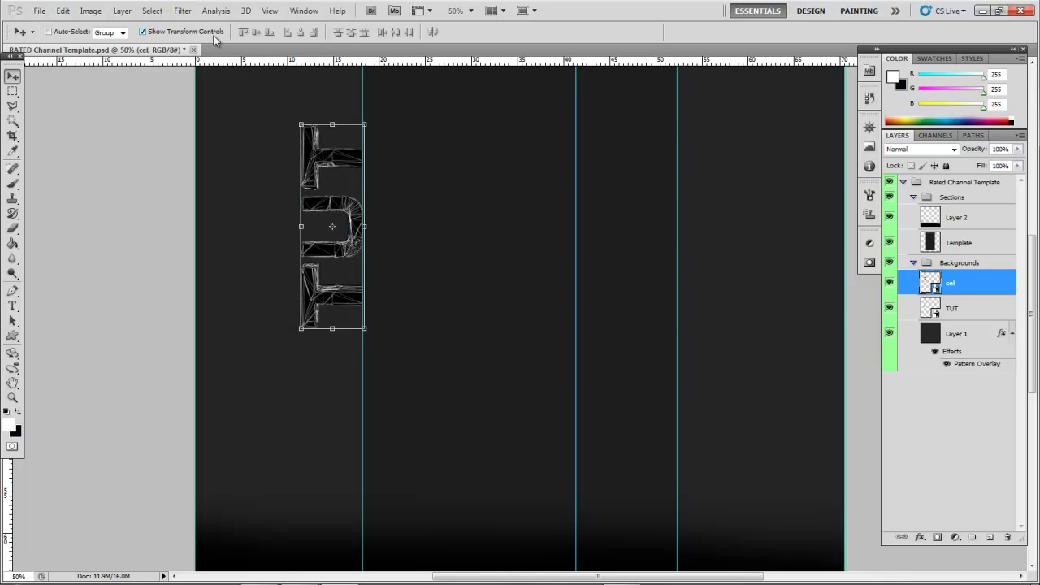
Scale the cel layer up by another 110% in both width and height.
key(ctrl+t)
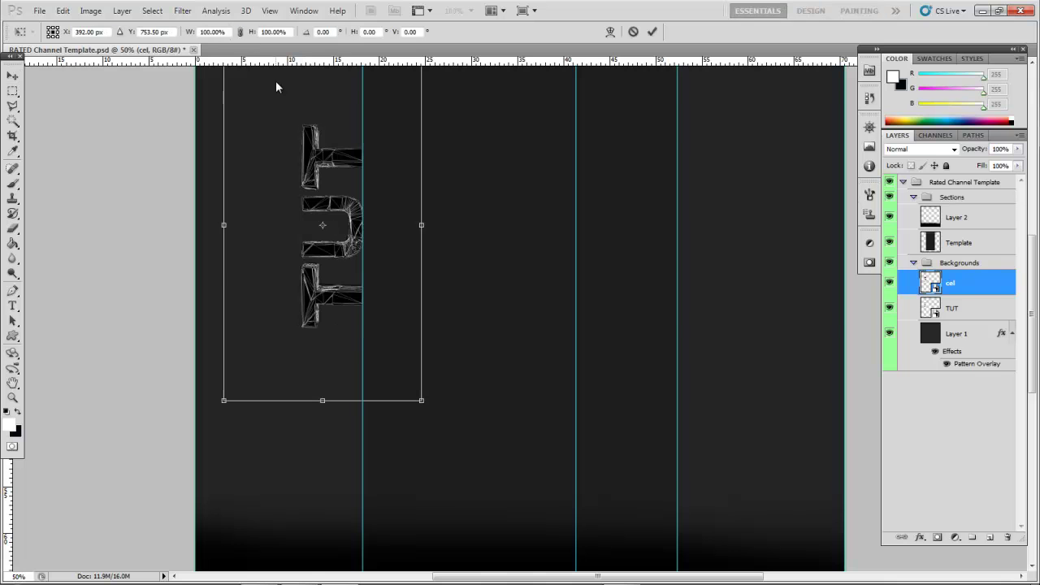
click(221, 32)
text(110)
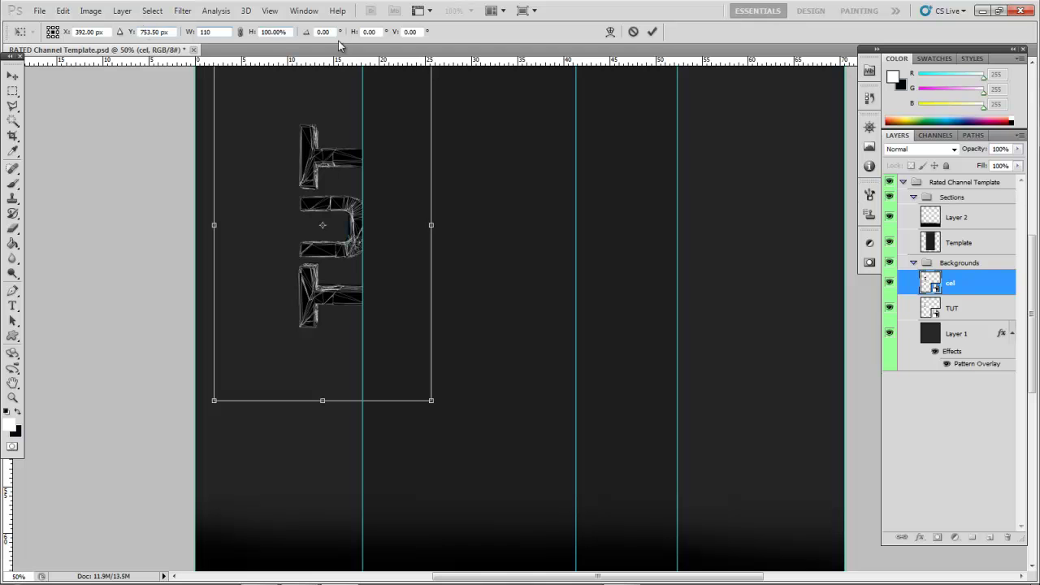
click(289, 33)
text(110)
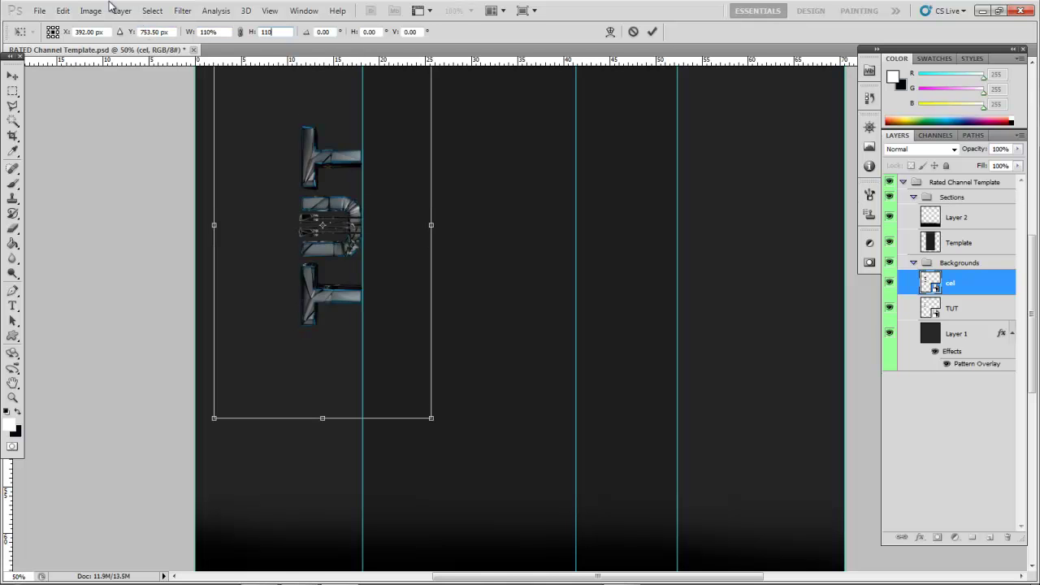
click(12, 75)
key(Return)
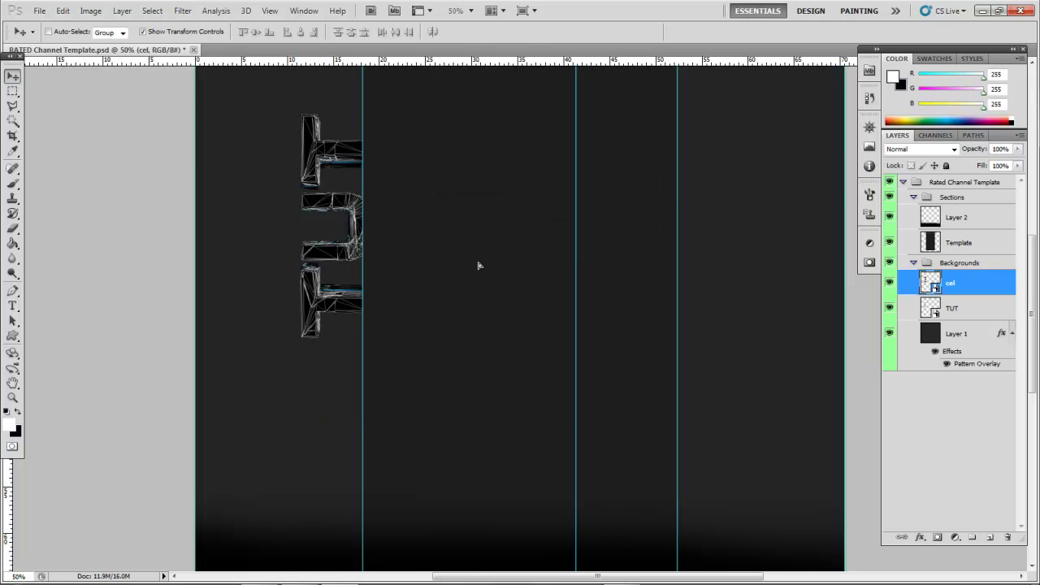
Set the cel layer to Screen blending at 80% opacity and reorder it below the TUT layer.
click(922, 149)
click(915, 267)
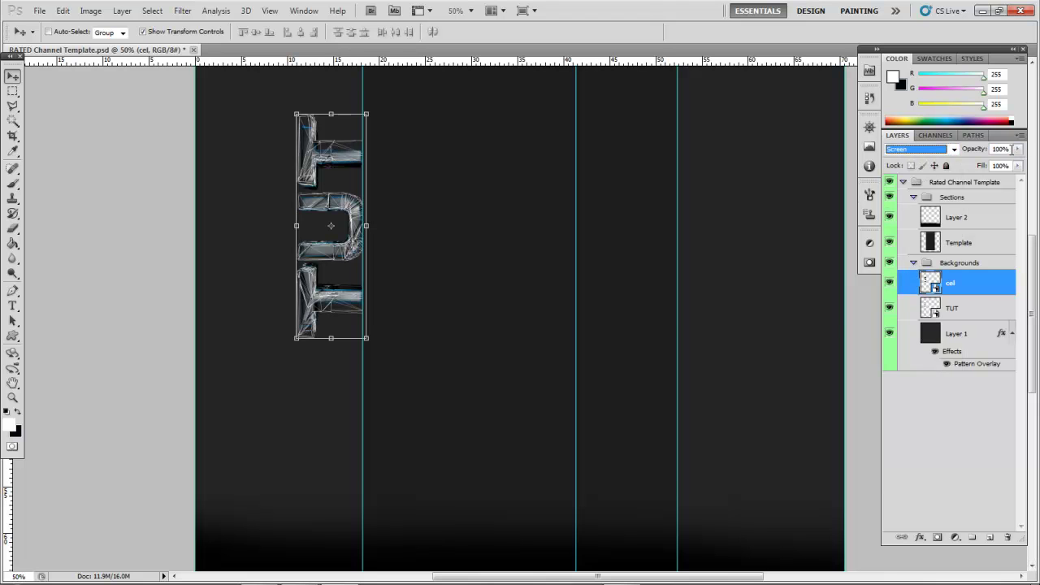
key(Tab)
text(80)
key(Return)
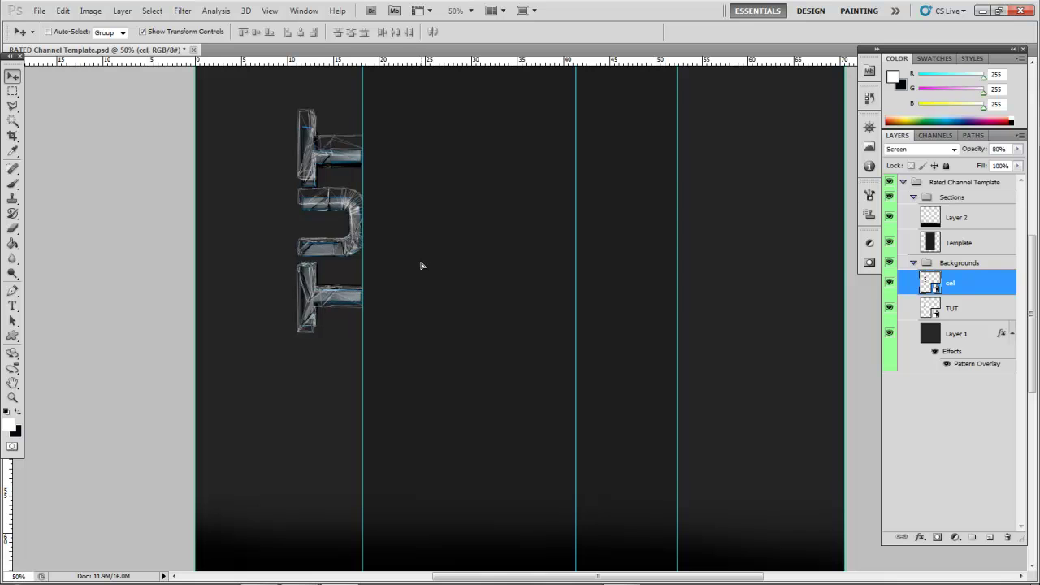
drag(952, 292, 961, 325)
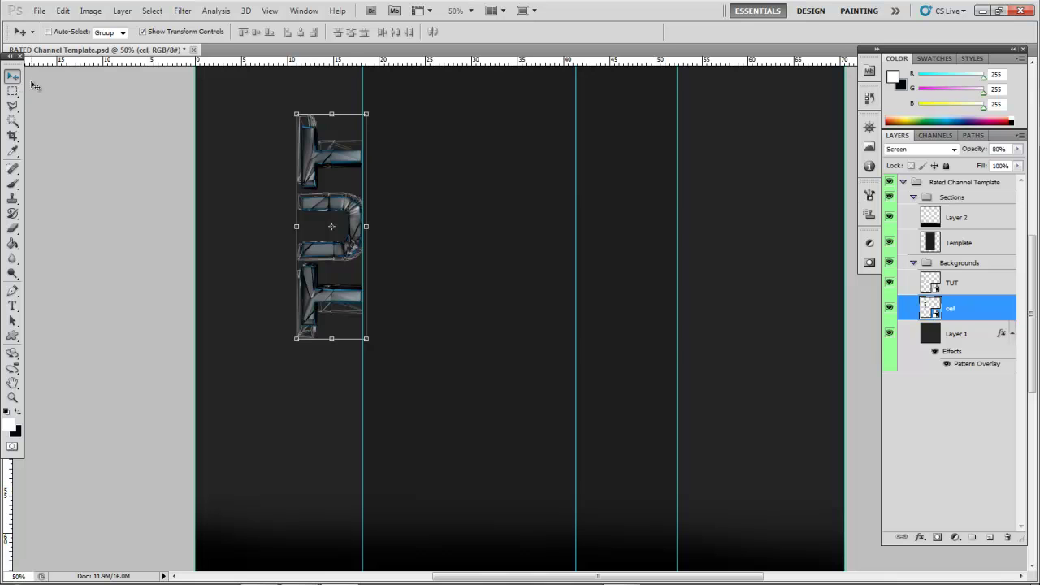
Delete the TUT and cel layers and place the cel PNG from the Desktop again at 100% scale.
shift+click(969, 294)
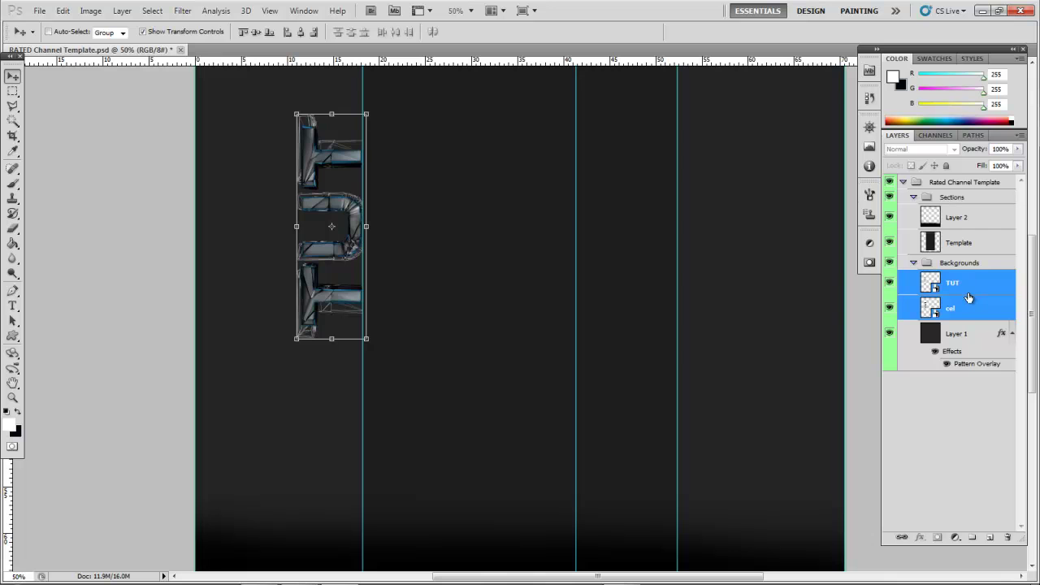
key(Delete)
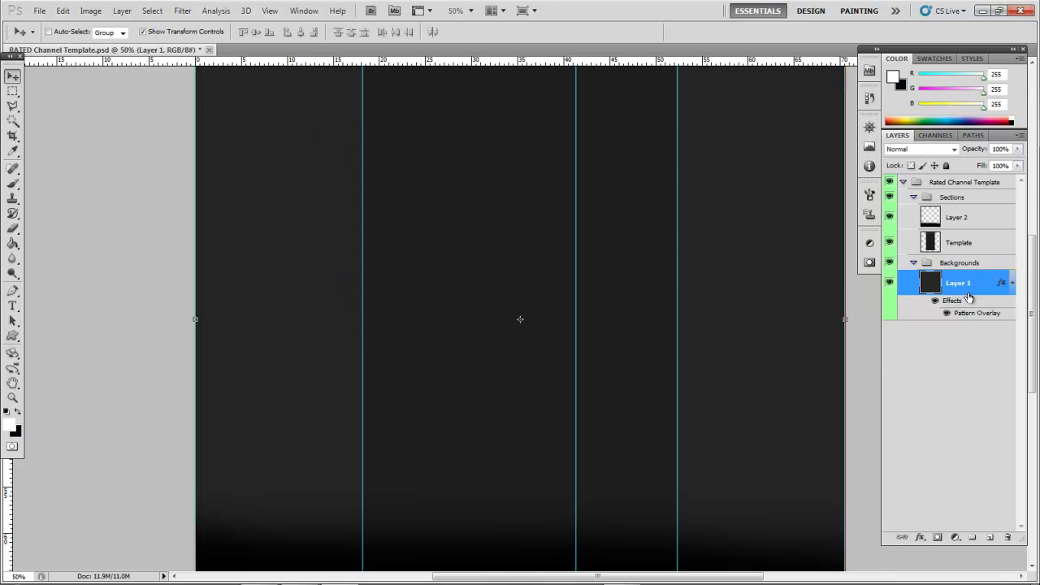
click(39, 10)
click(102, 267)
double_click(679, 99)
click(11, 78)
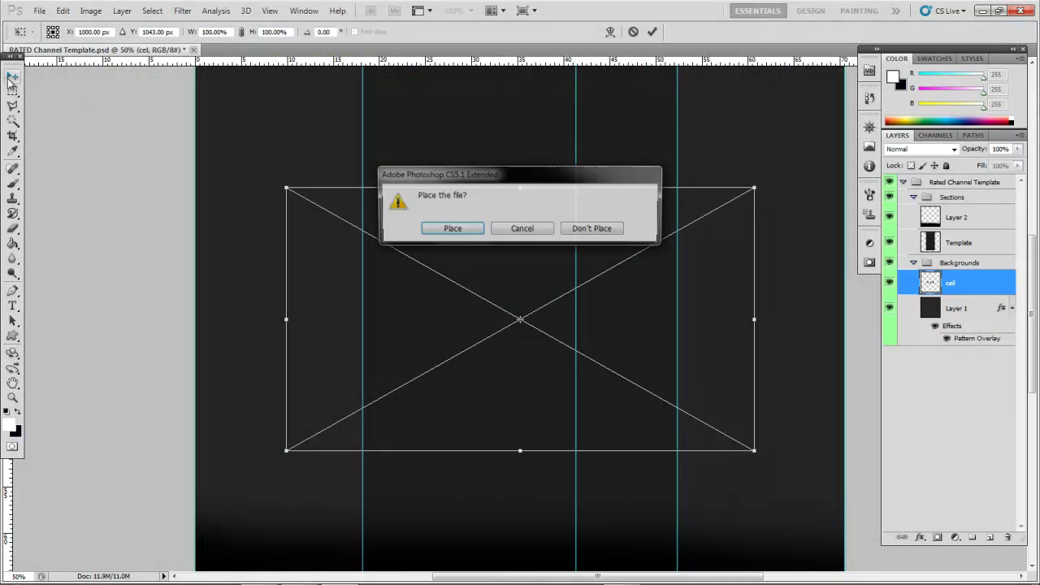
key(Return)
Place the TUT PNG from the Desktop at its original scale above the cel layer.
click(39, 10)
click(86, 264)
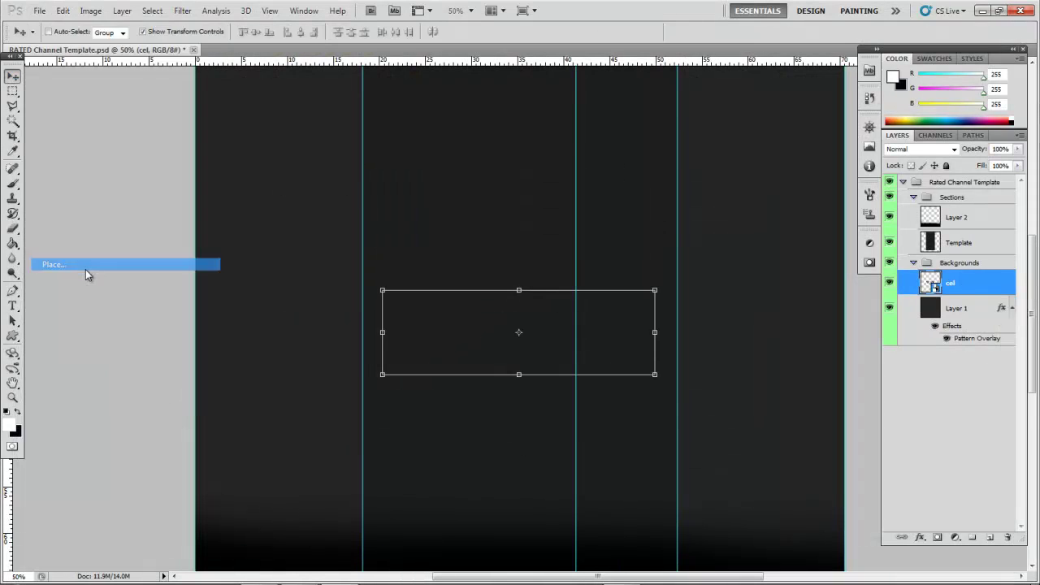
double_click(673, 161)
click(12, 77)
key(Return)
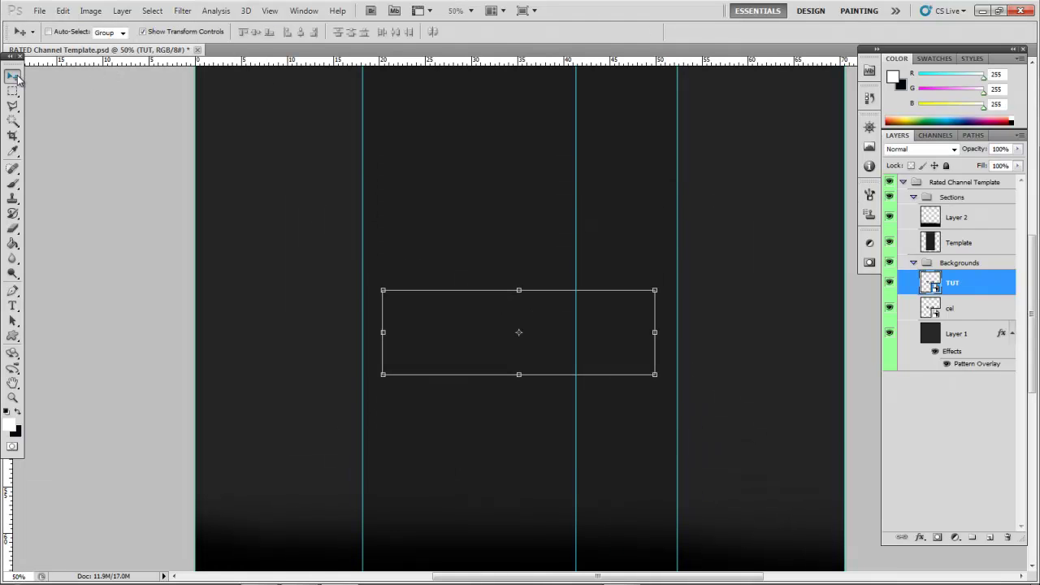
Rotate the TUT and cel layers together by -90° and move them into the canvas's left side column against its inner guide.
shift+click(967, 309)
drag(374, 282, 462, 532)
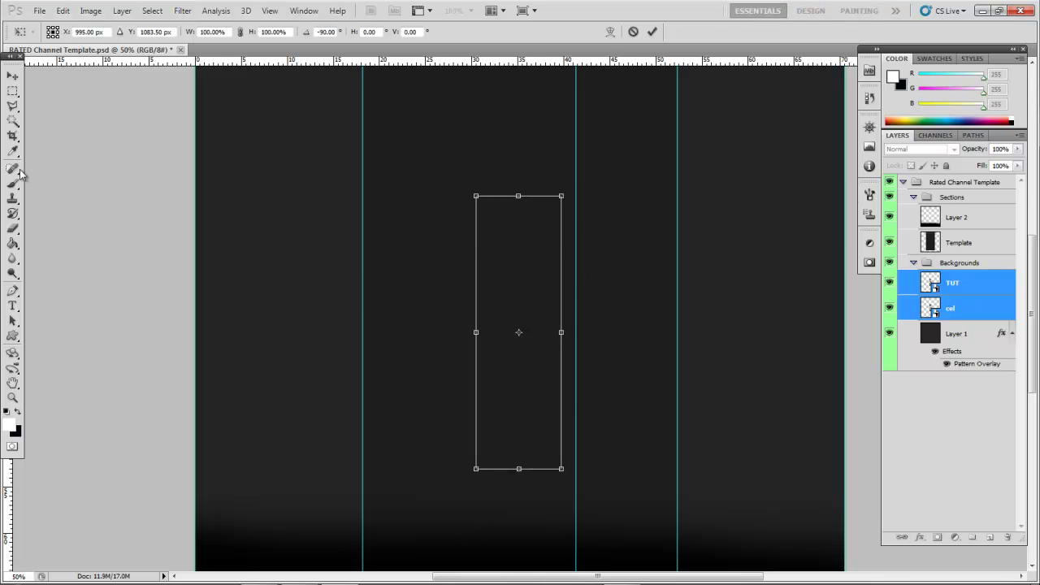
click(12, 78)
key(Return)
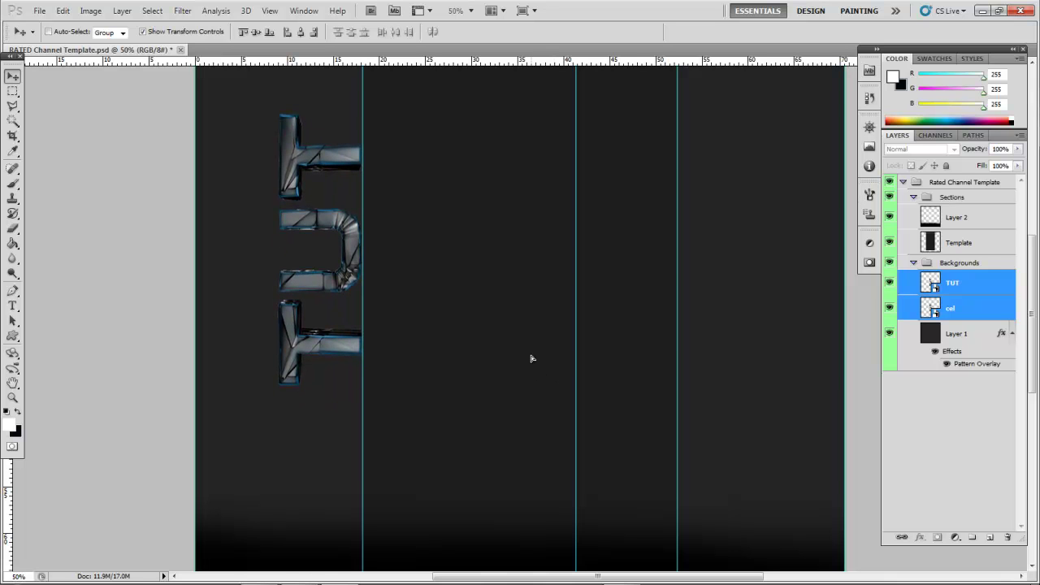
Set the cel layer's blending mode to Screen.
click(987, 304)
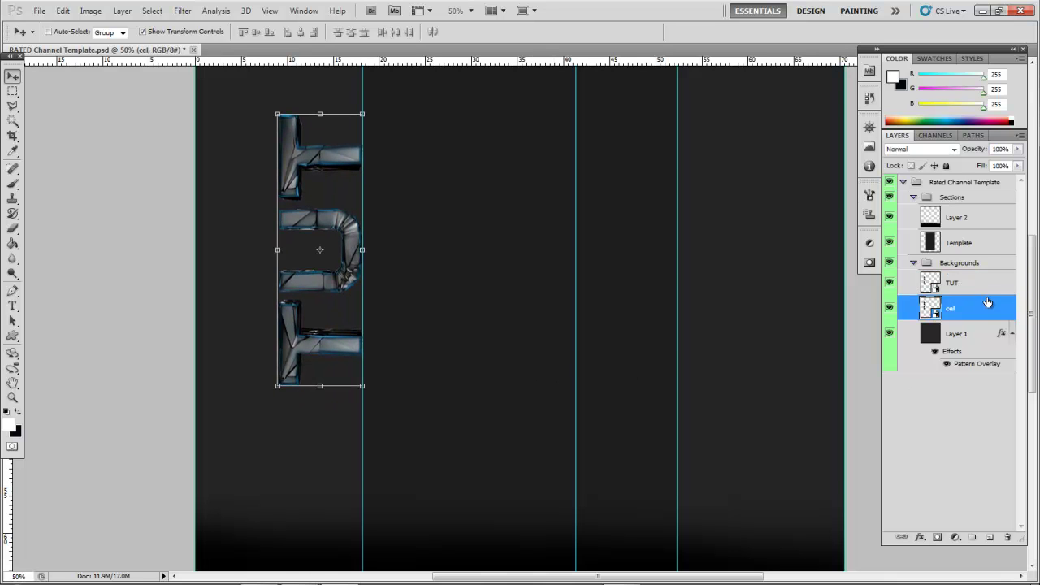
mouse_move(273, 390)
mouse_down()
mouse_move(207, 472)
mouse_move(276, 403)
mouse_up()
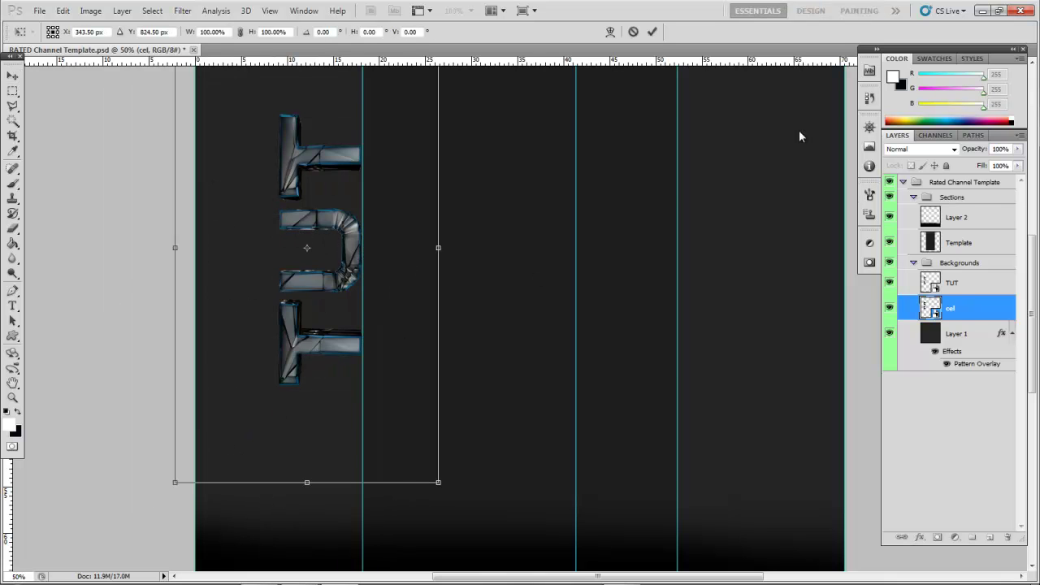
click(951, 149)
click(897, 267)
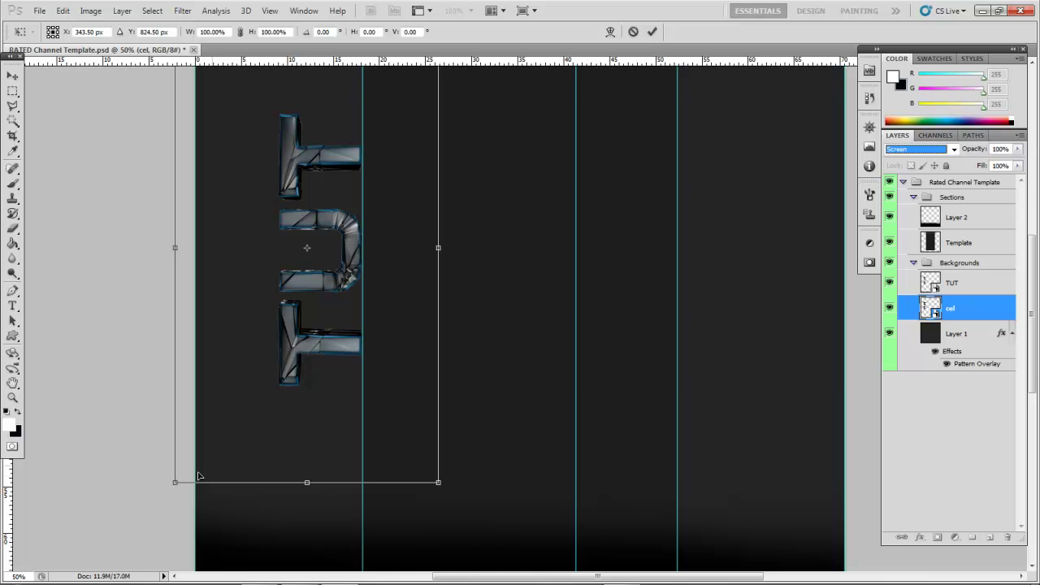
Enlarge the cel layer to about 214% width and 156% height.
shift+drag(173, 485, 44, 347)
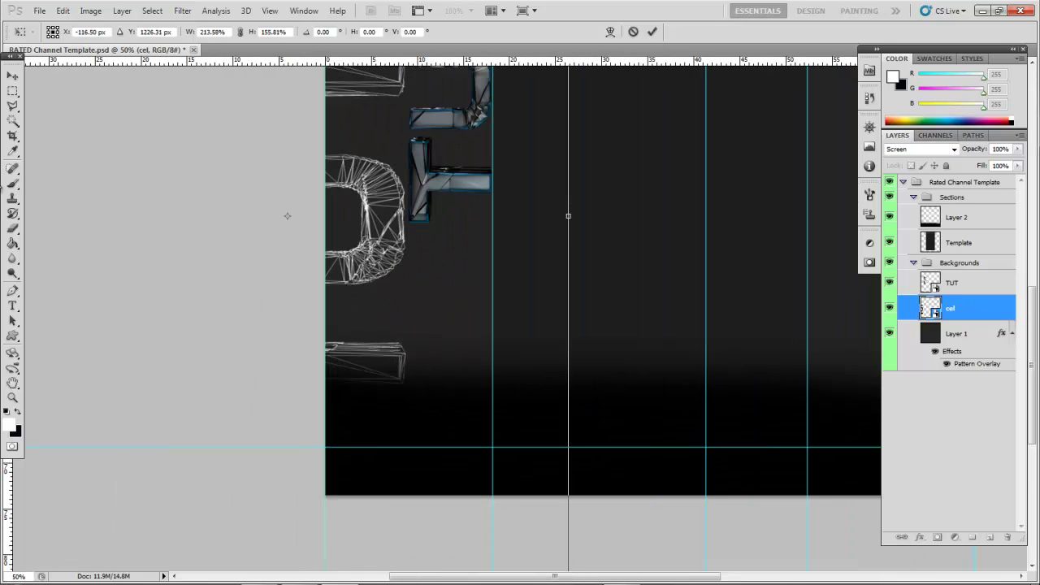
click(8, 78)
click(455, 225)
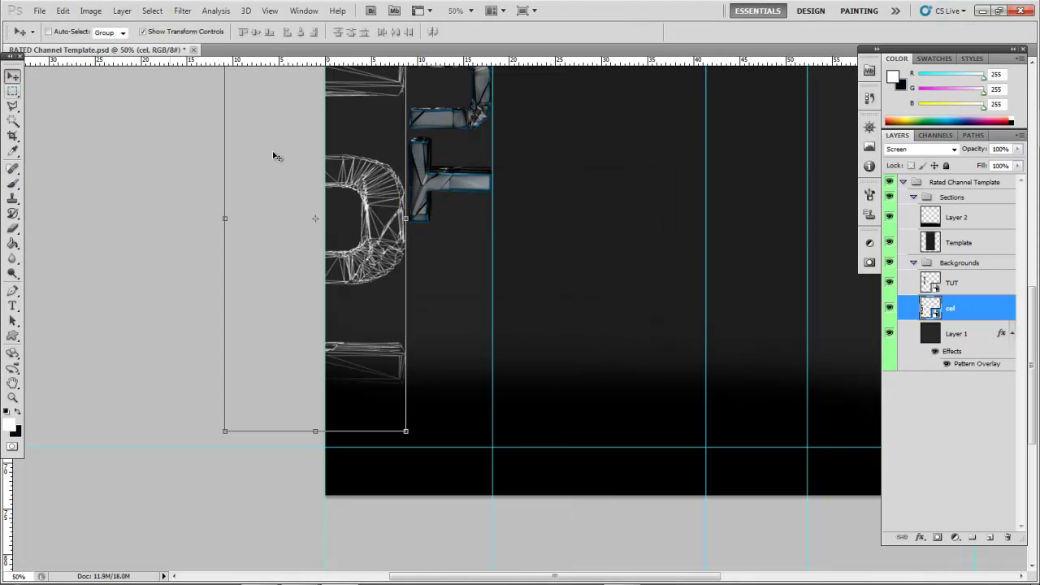
Move the enlarged cel outline behind the vertical TUT text in the left side column.
drag(593, 429, 770, 281)
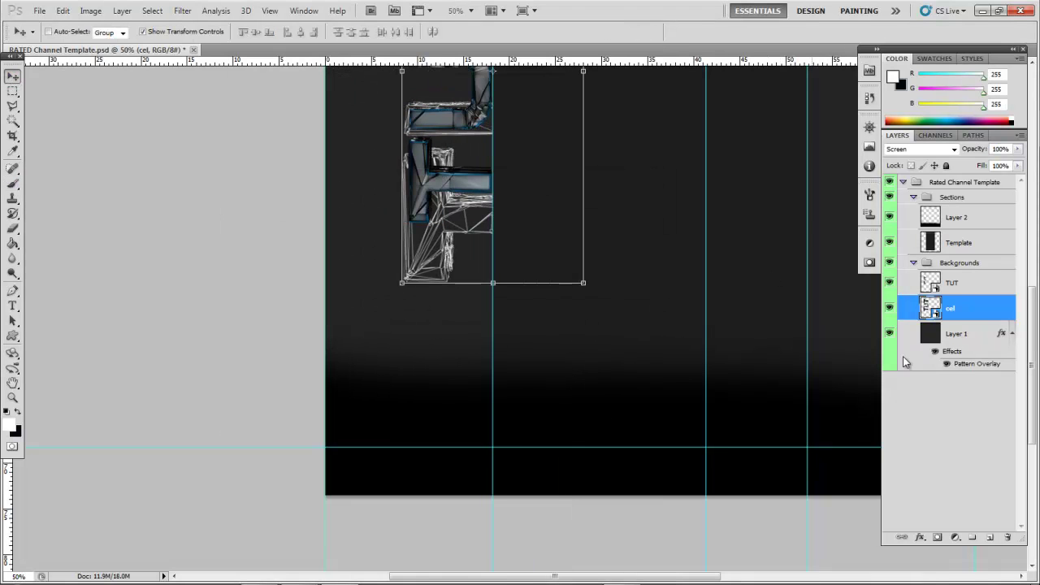
scroll(522, 567, up, 3)
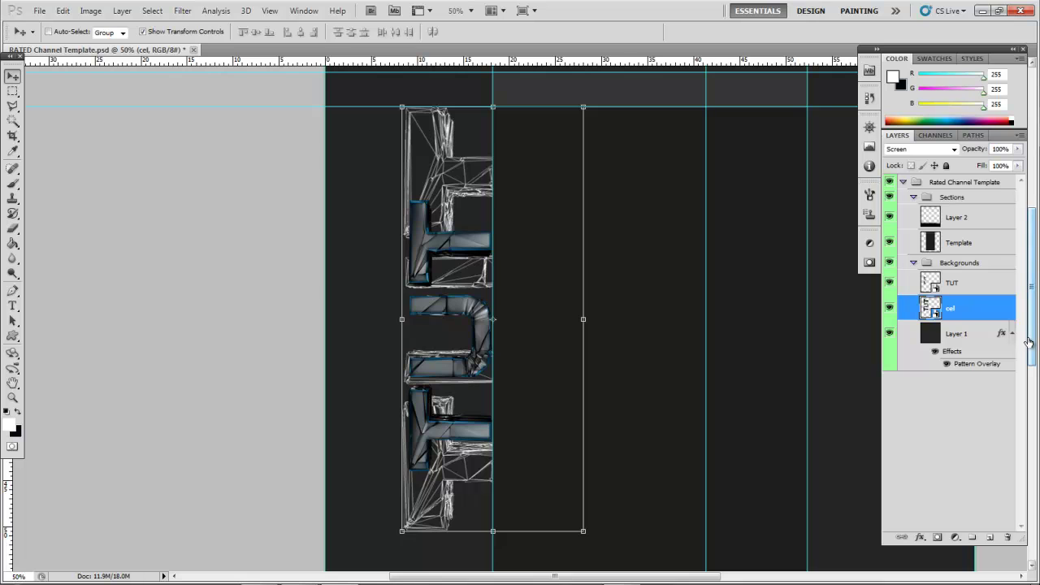
key(ctrl+t)
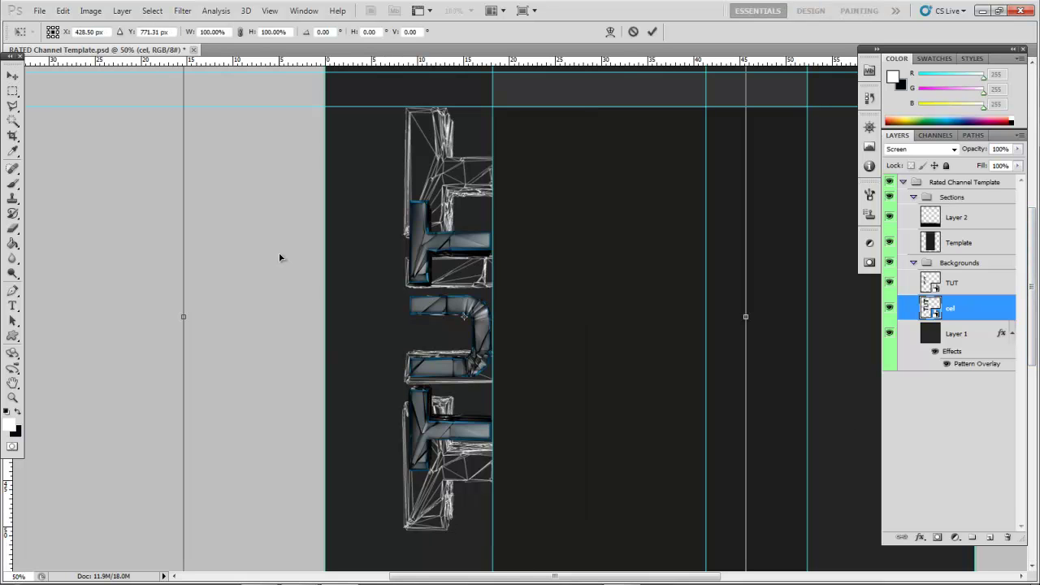
click(13, 76)
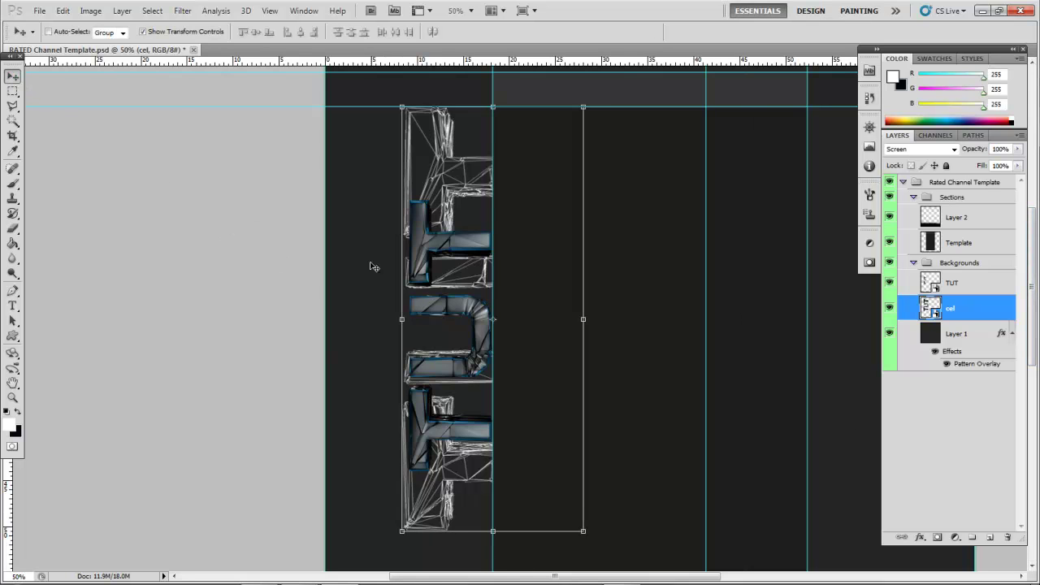
drag(481, 200, 487, 293)
Scale the cel layer down proportionally to about 84% and center it behind the vertical TUT text.
key(ctrl+t)
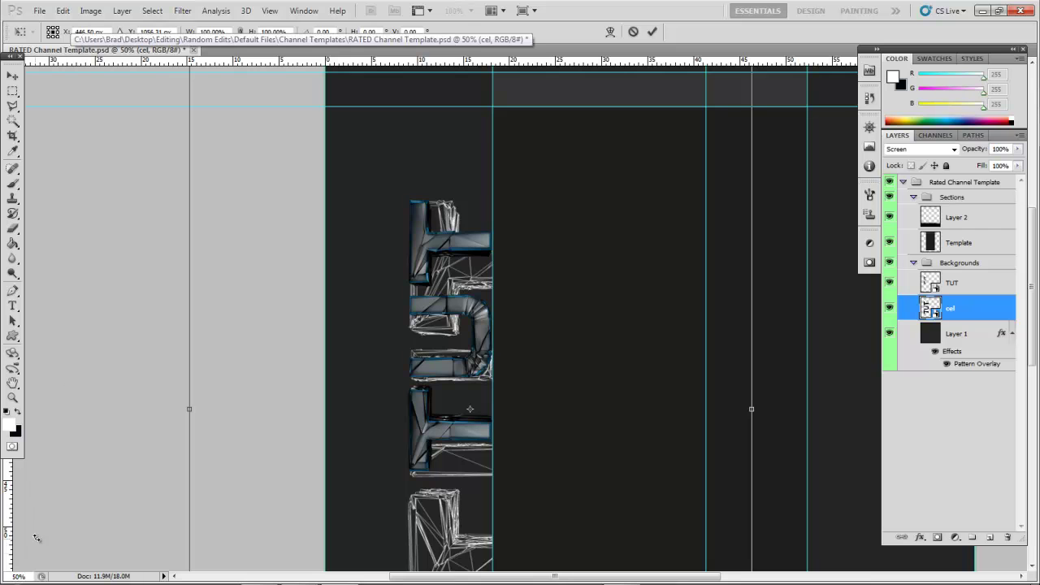
click(27, 574)
text(30)
key(Return)
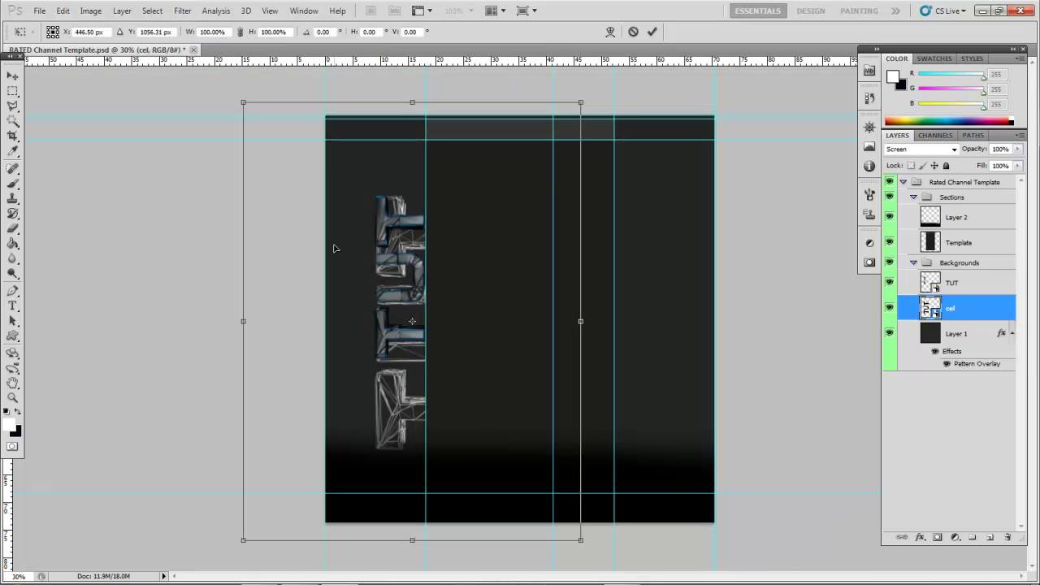
drag(242, 104, 280, 165)
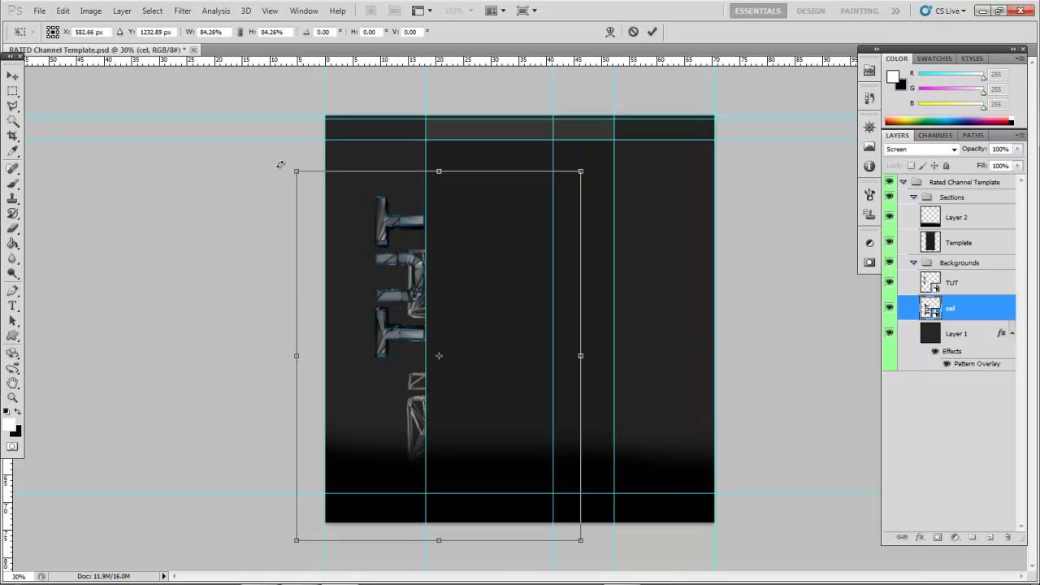
click(13, 91)
key(Return)
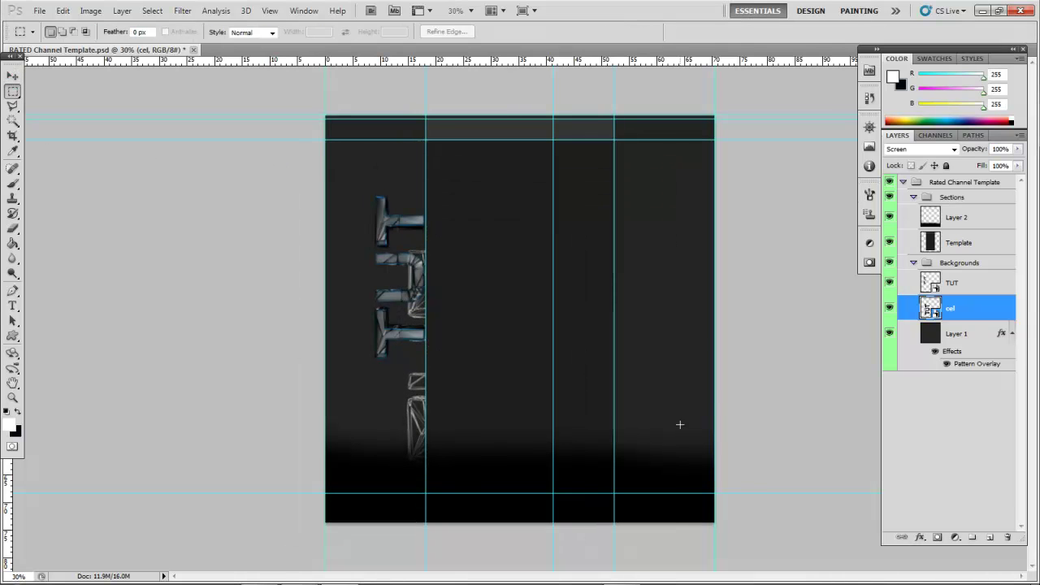
click(13, 76)
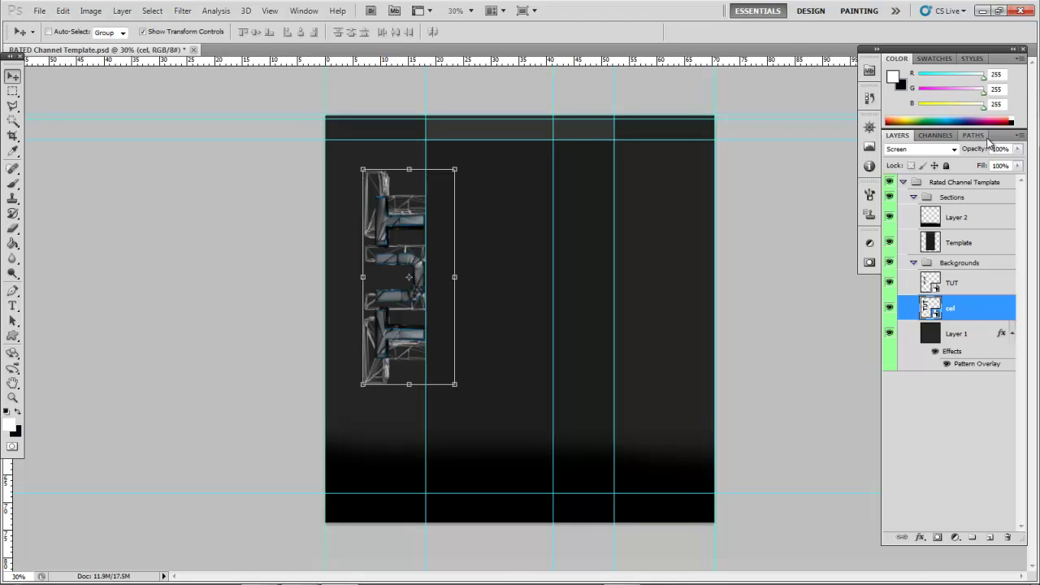
Set the cel layer's opacity to 60%.
drag(1011, 149, 844, 116)
text(60)
key(Return)
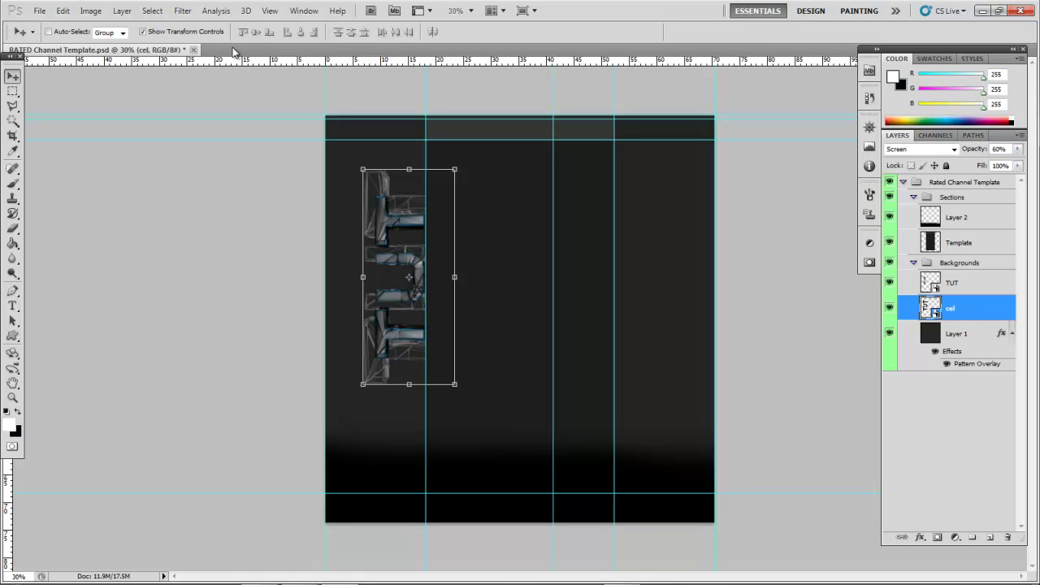
Scale the TUT and cel layers together to about 74% and nudge them left within the side column.
shift+click(976, 291)
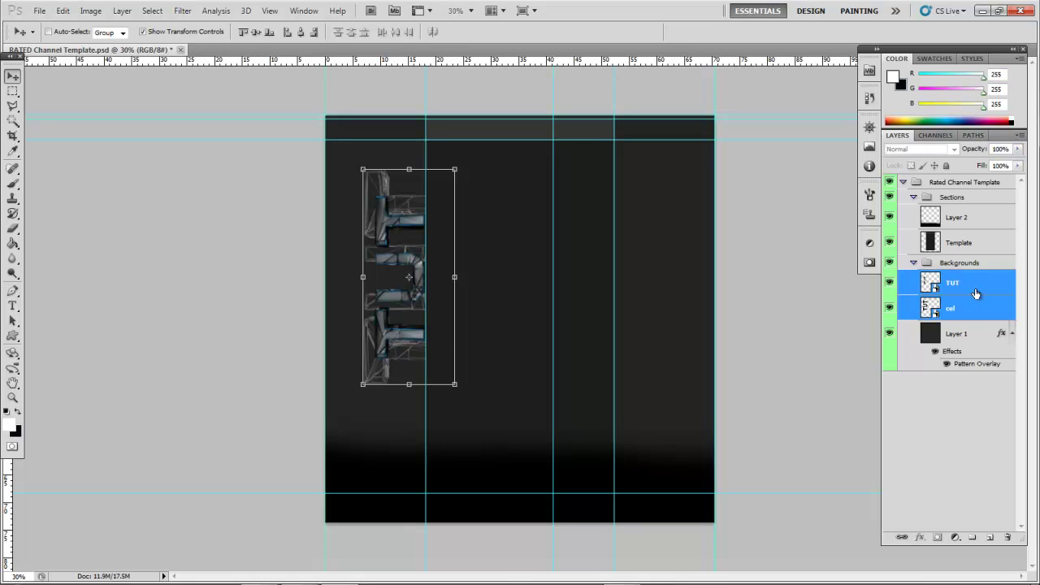
click(361, 384)
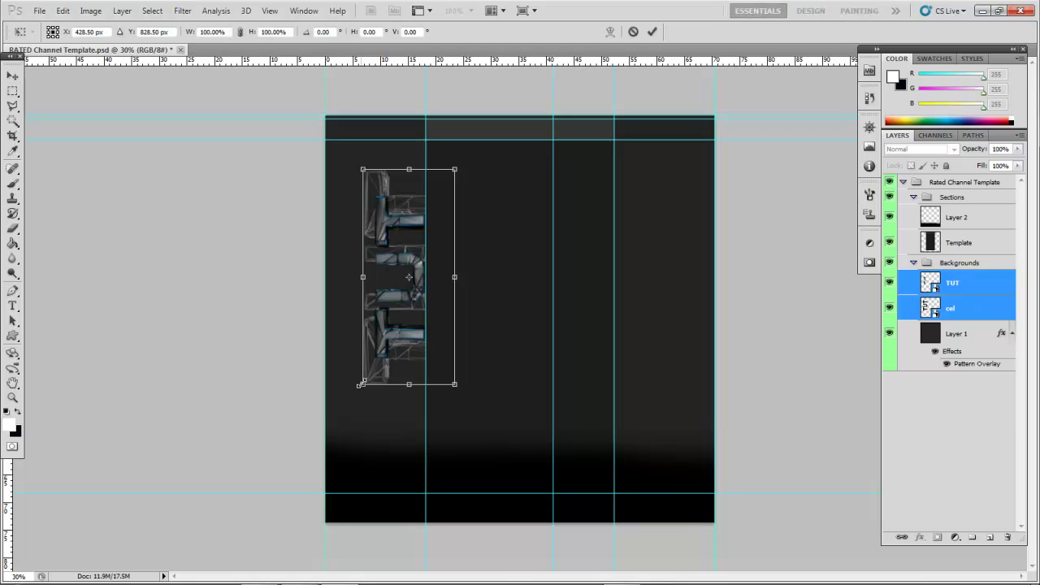
shift+drag(361, 385, 413, 337)
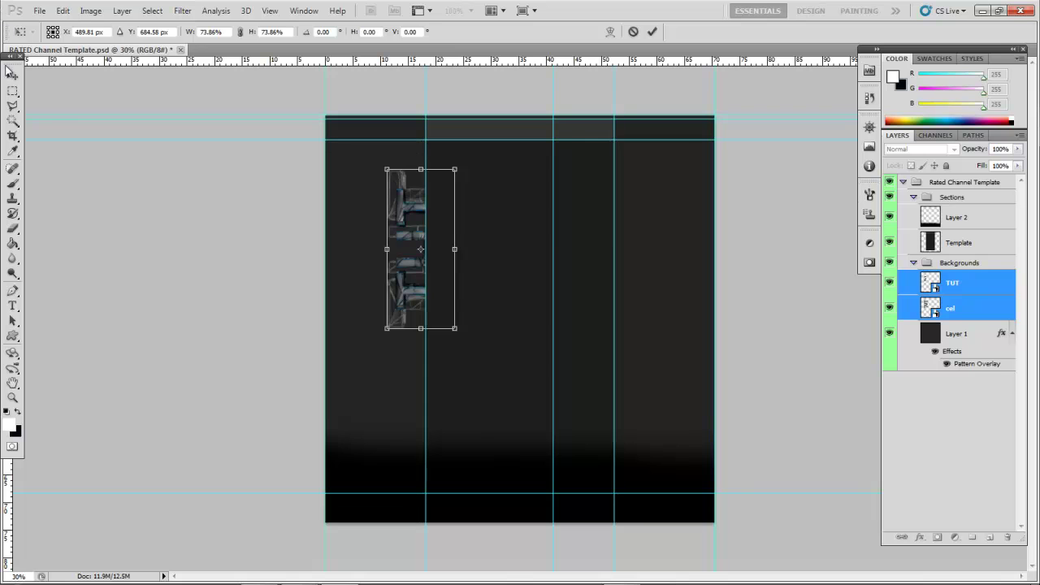
click(10, 73)
key(Return)
key(shift+Left)
key(shift+Left)
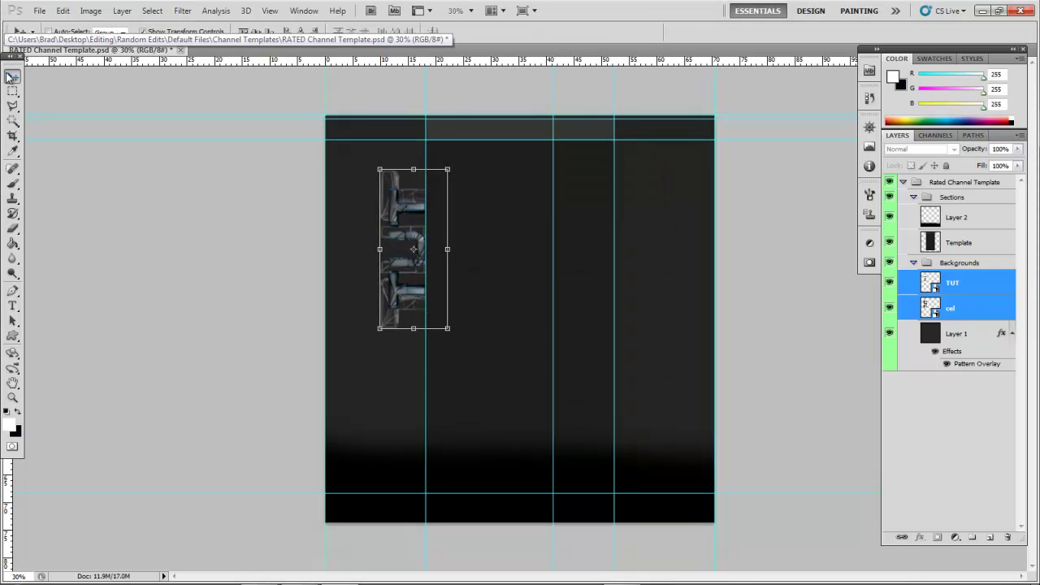
Place the 002_800x600 image from the Random folder of OtherGFXPacks, inside My GFX pack in GFX PACKS, at 100% scale.
click(35, 11)
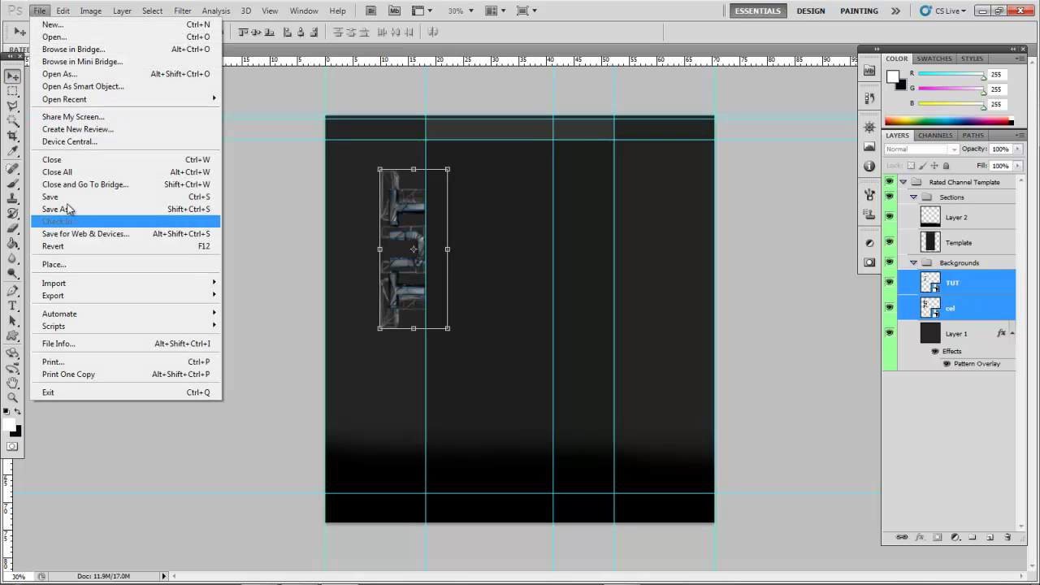
click(79, 262)
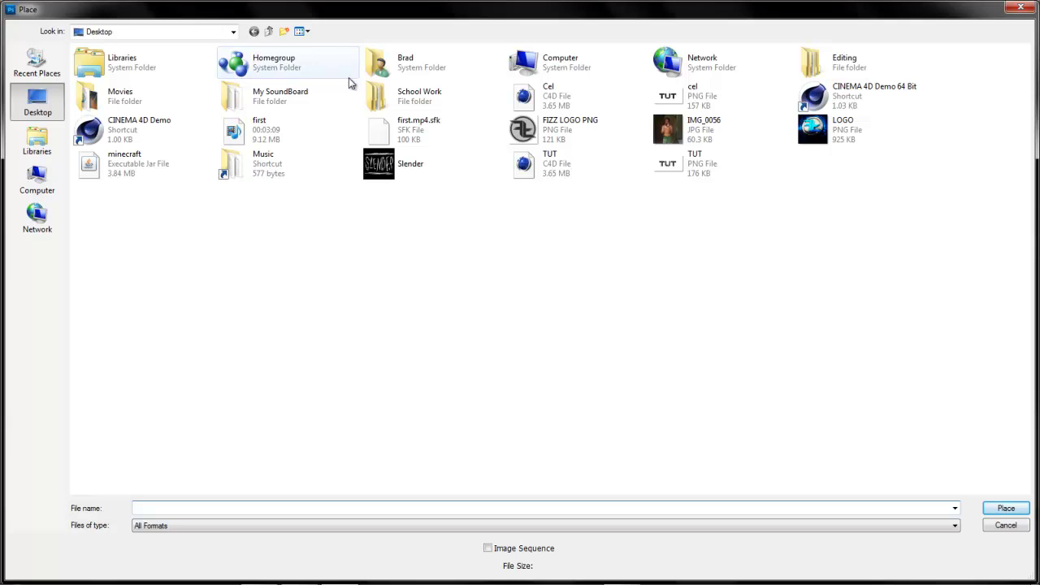
double_click(879, 59)
double_click(362, 91)
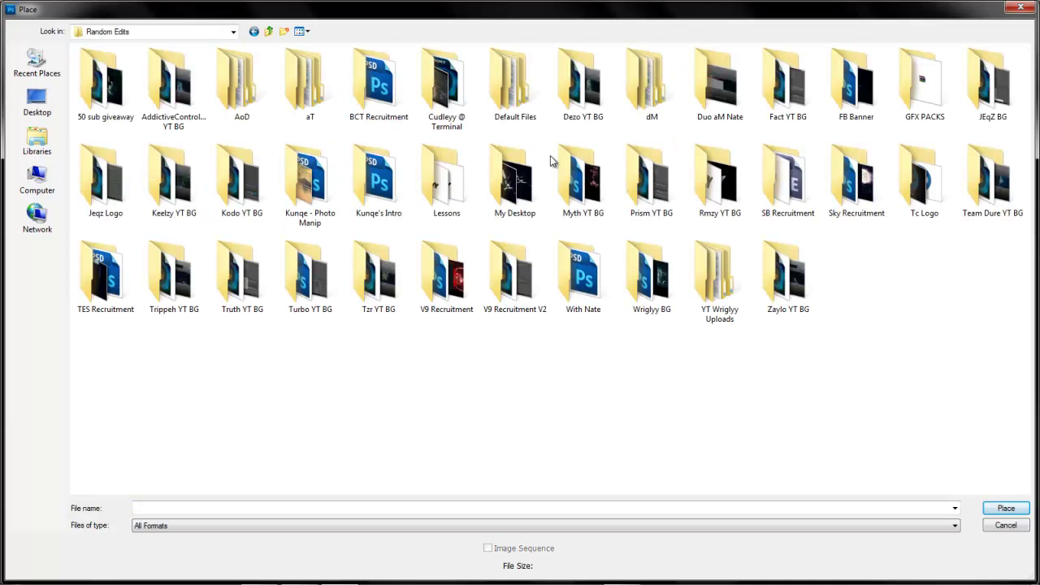
double_click(933, 106)
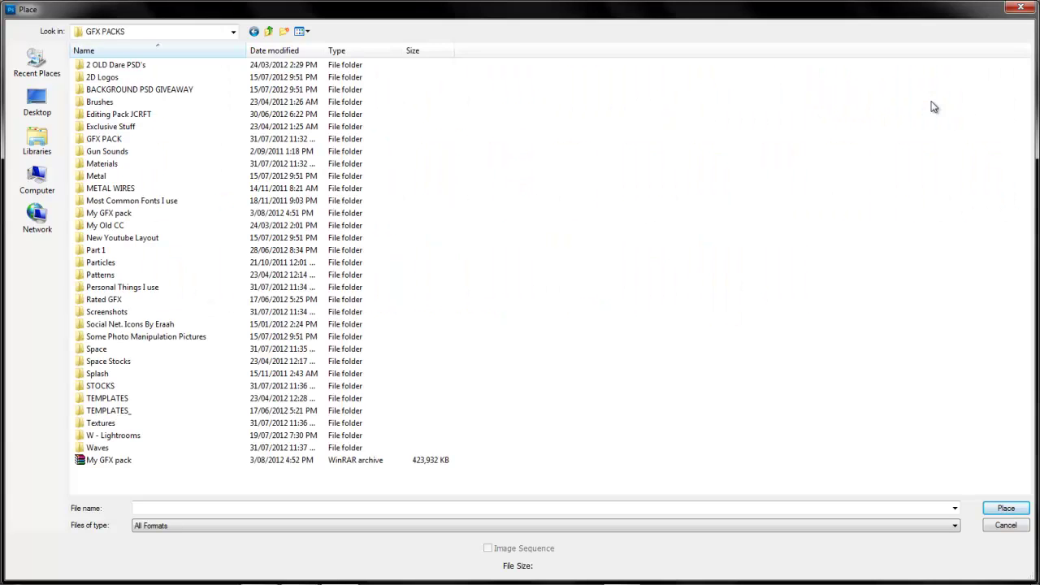
double_click(186, 215)
double_click(151, 64)
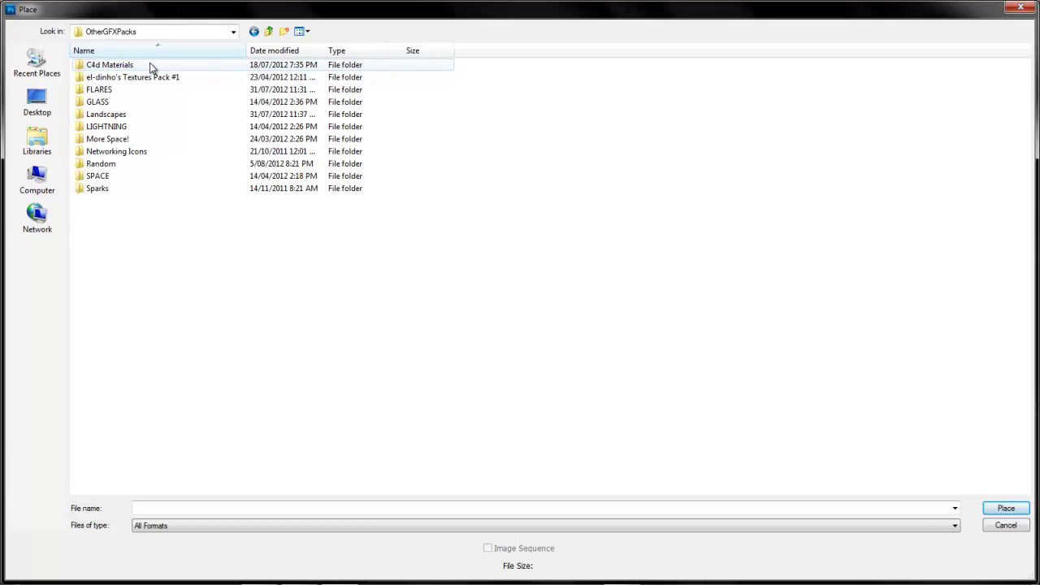
double_click(175, 168)
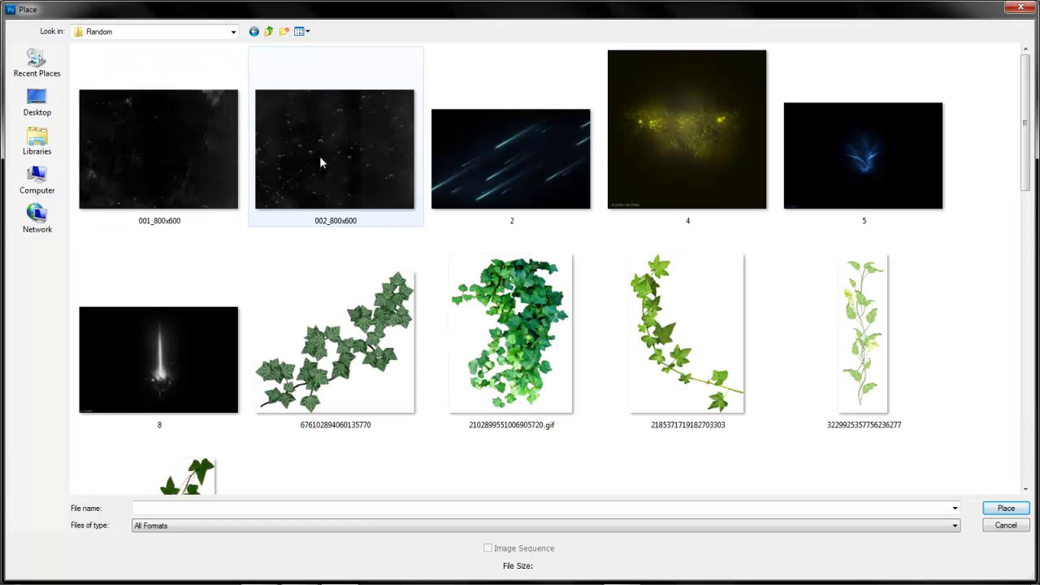
double_click(369, 145)
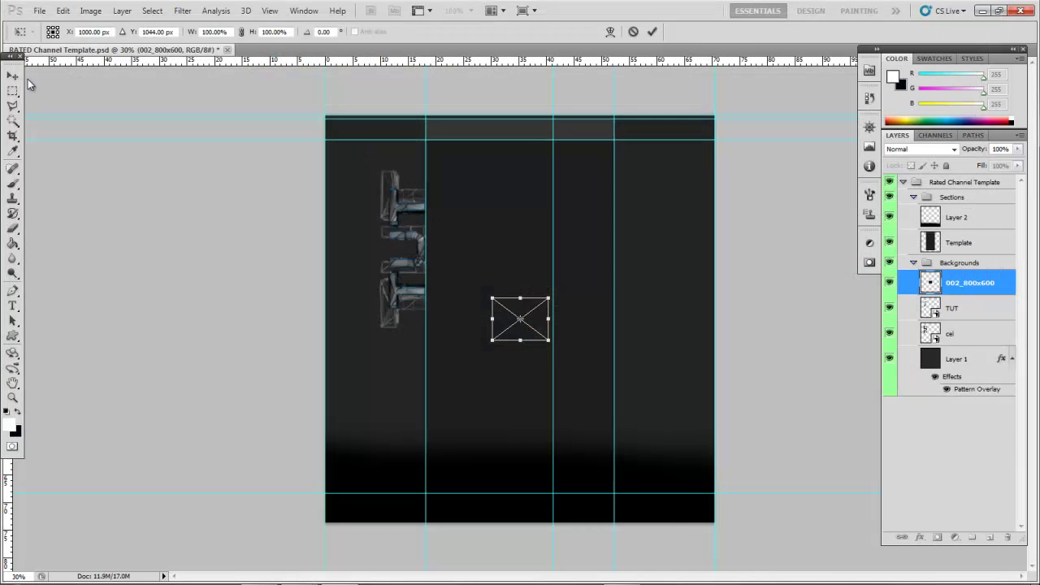
click(12, 79)
key(Return)
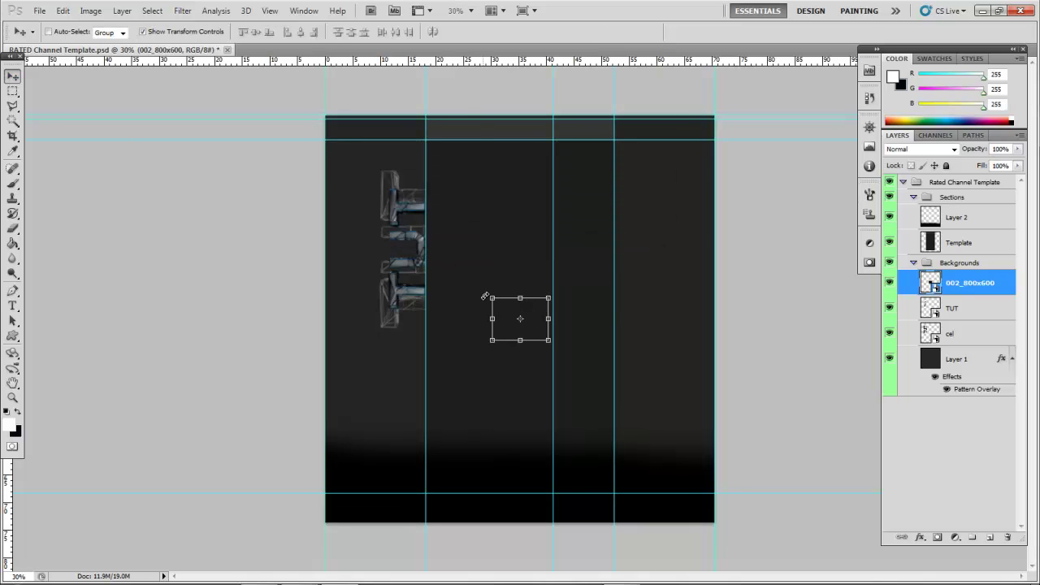
Enlarge the 002_800x600 image proportionally to about 430%, extending it over the left side column.
shift+drag(486, 292, 168, 113)
click(13, 88)
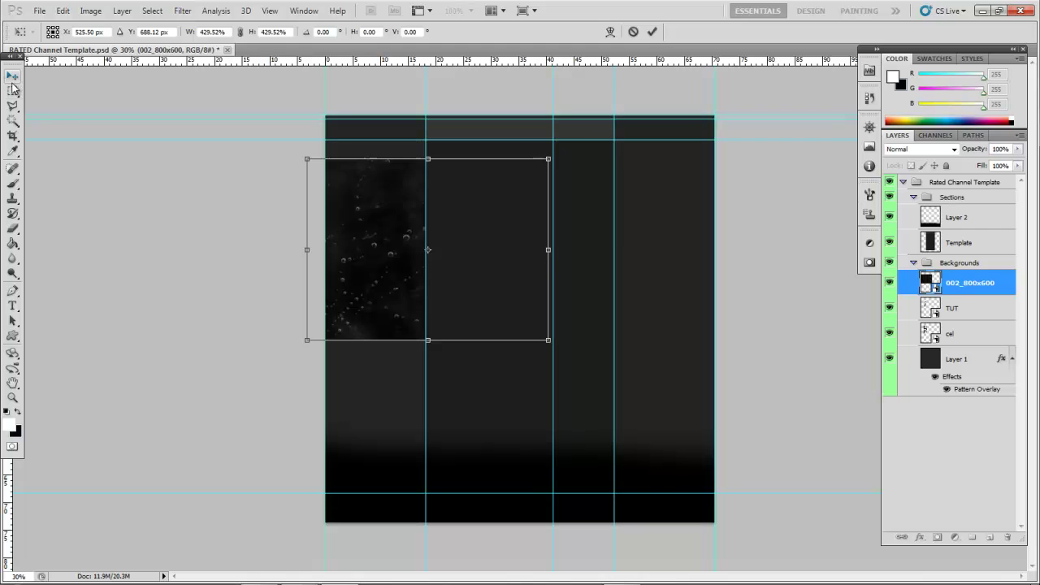
key(Return)
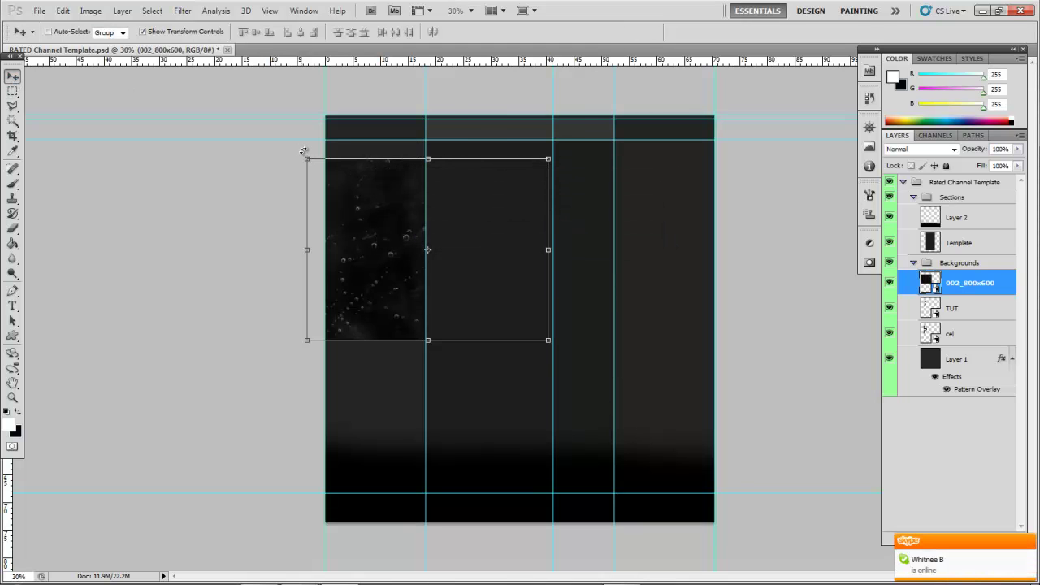
Rotate the 002_800x600 image 90° counterclockwise and move it to cover the upper part of the left side column.
shift+drag(303, 151, 299, 410)
click(14, 76)
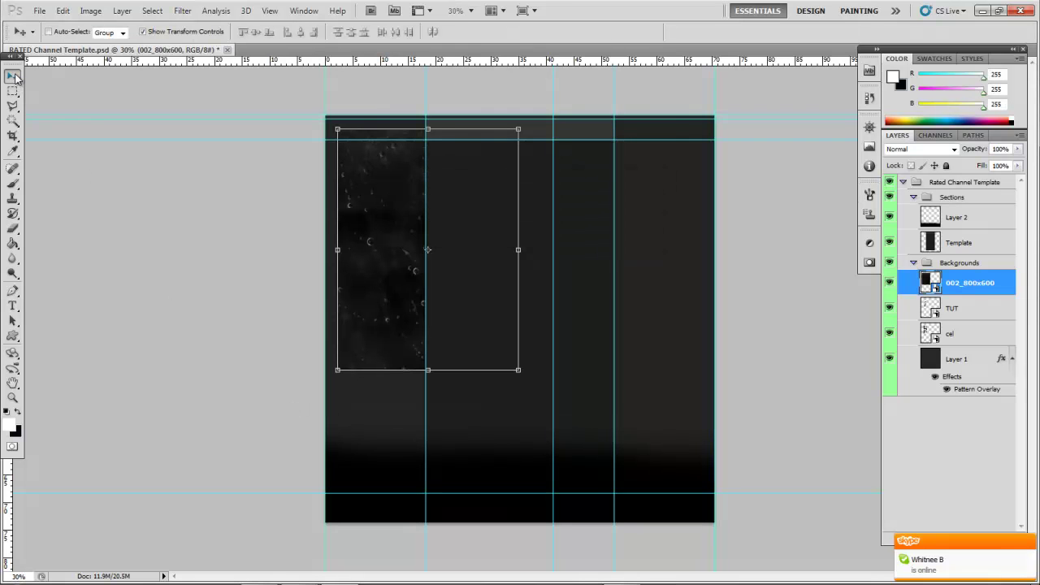
drag(658, 394, 586, 365)
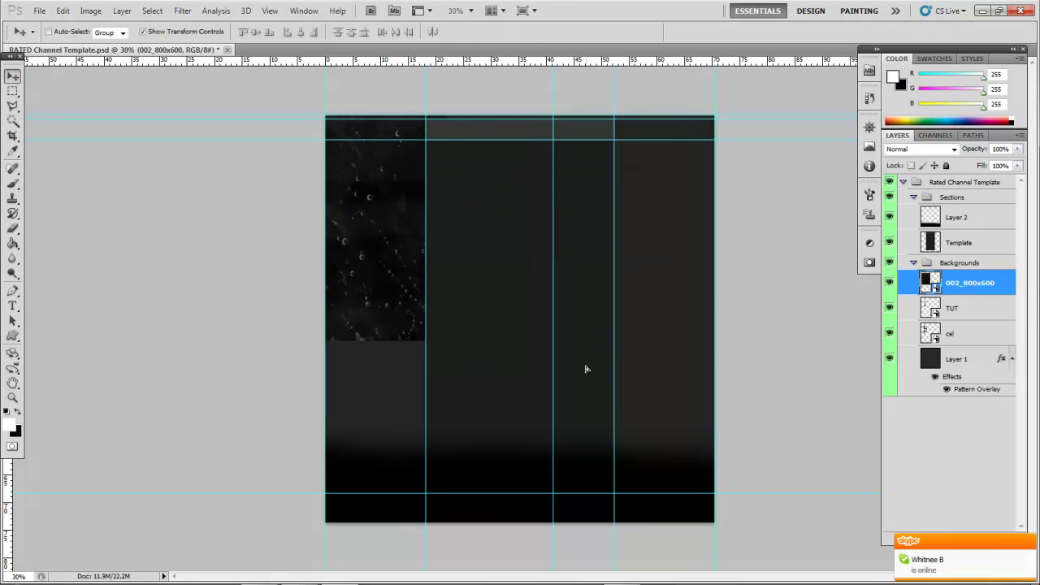
Set the 002_800x600 layer's blend mode to Screen and move it down and across over the TUT text.
click(936, 135)
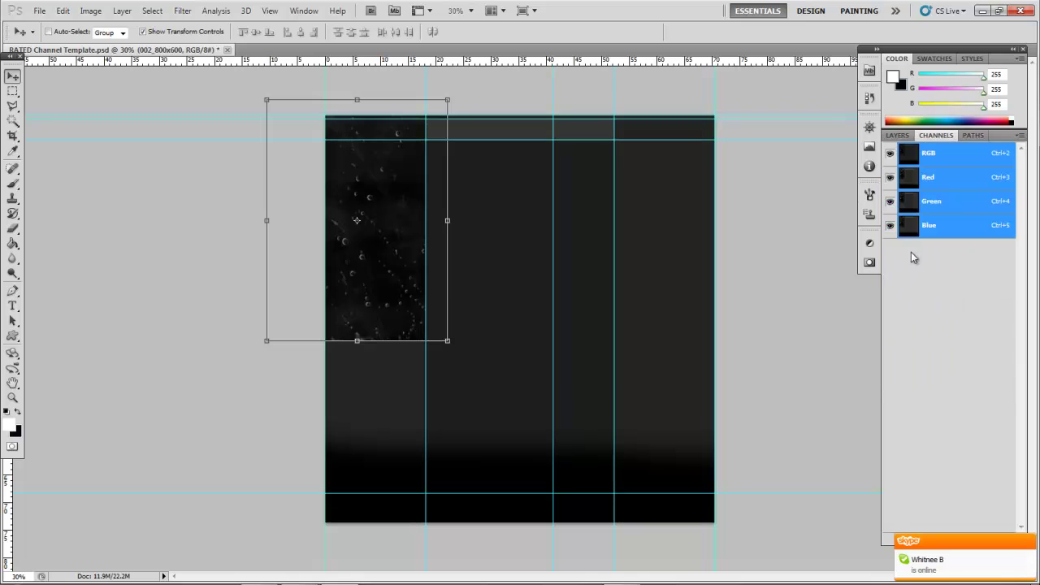
click(897, 135)
click(918, 149)
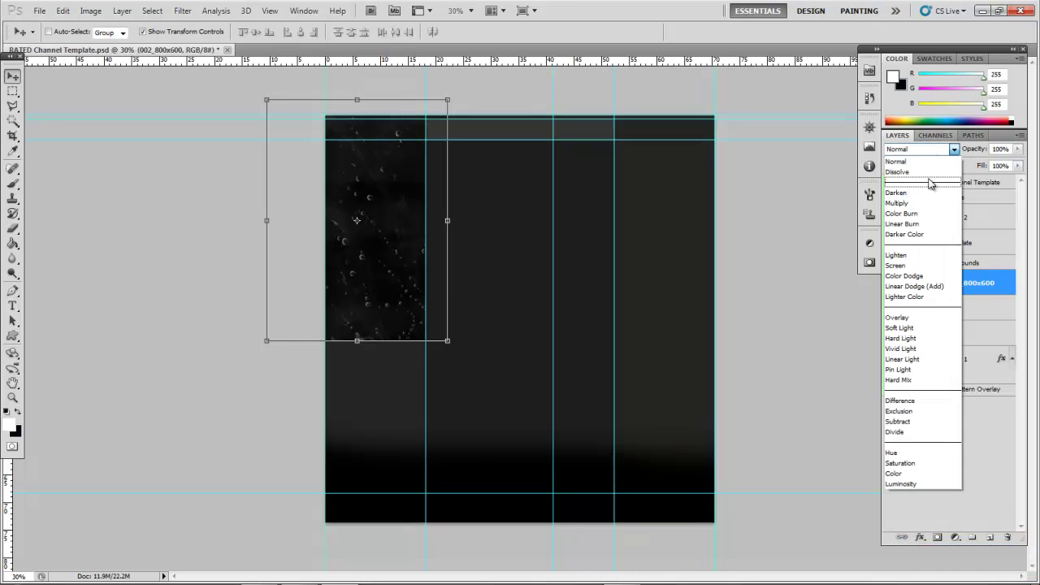
click(931, 269)
drag(492, 359, 533, 418)
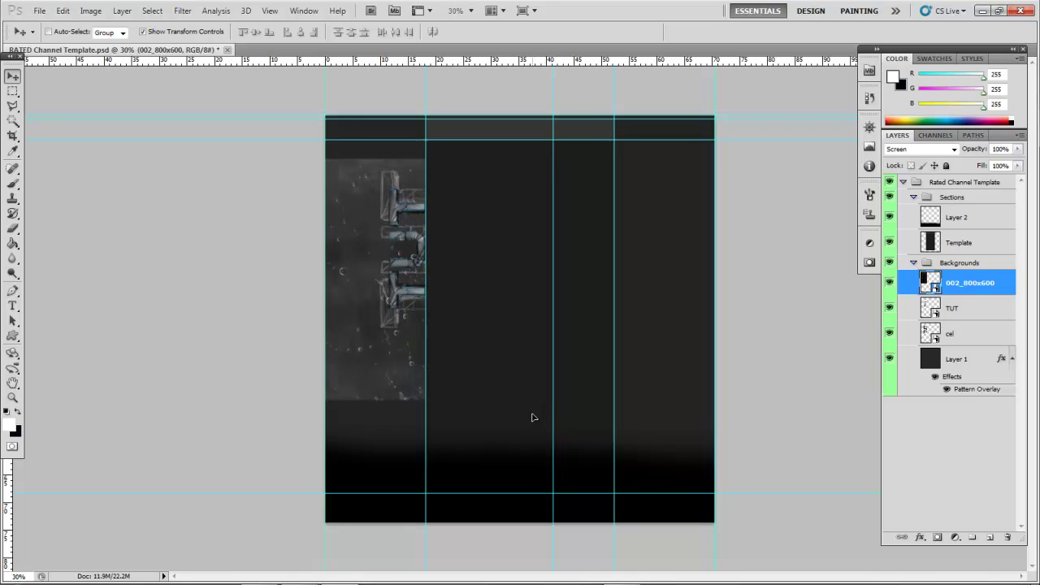
key(ctrl+t)
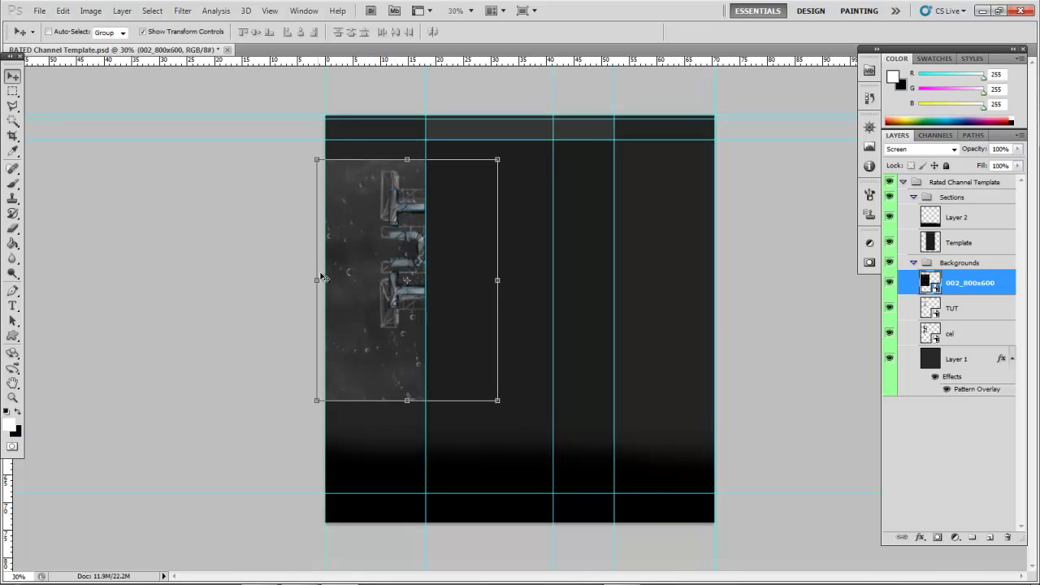
Rasterize the 002_800x600 layer and erase its hard edges around the TUT text with a soft 226 px eraser at 0% hardness.
click(12, 228)
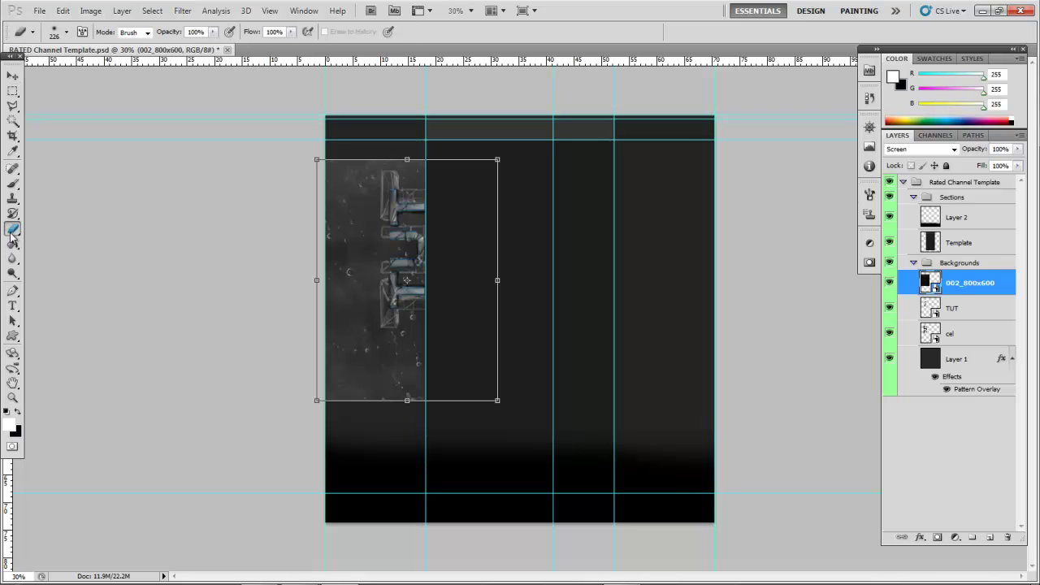
click(65, 33)
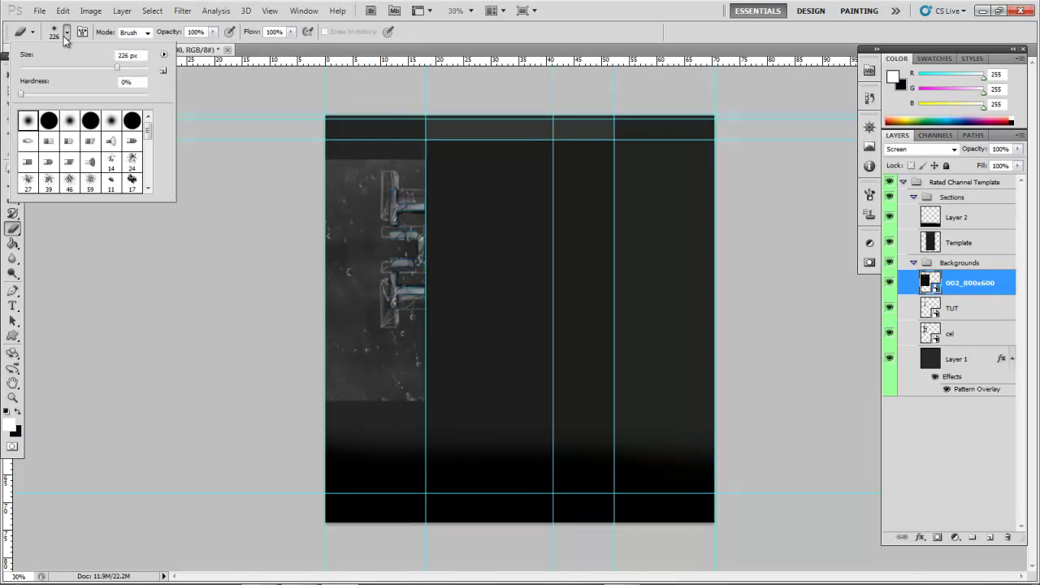
key(Return)
click(336, 236)
key(Return)
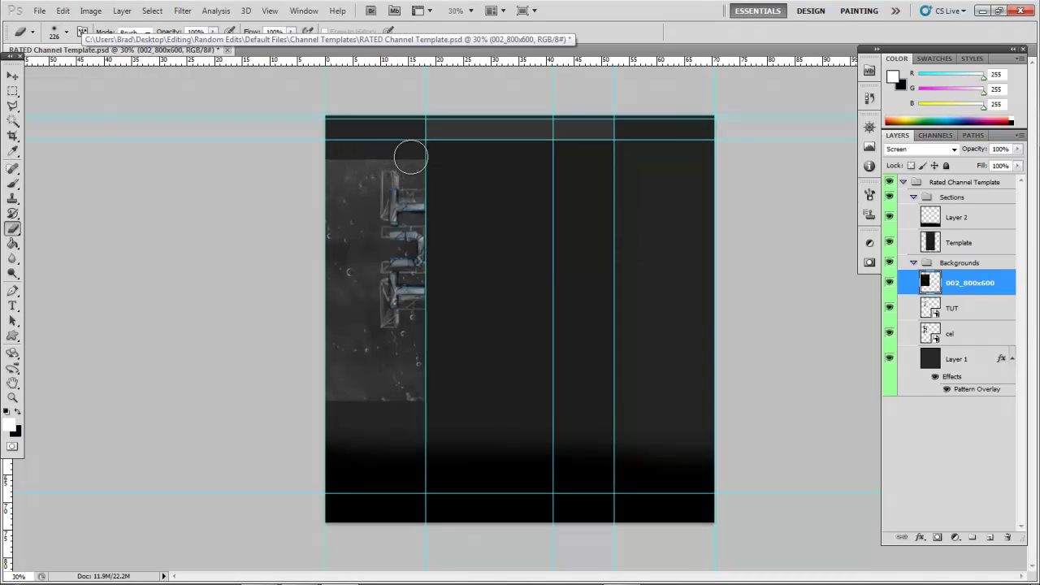
mouse_move(442, 175)
mouse_down()
mouse_move(332, 157)
mouse_move(309, 176)
mouse_move(343, 150)
mouse_move(325, 172)
mouse_move(334, 187)
mouse_move(329, 360)
mouse_move(316, 314)
mouse_move(430, 385)
mouse_move(347, 396)
mouse_up()
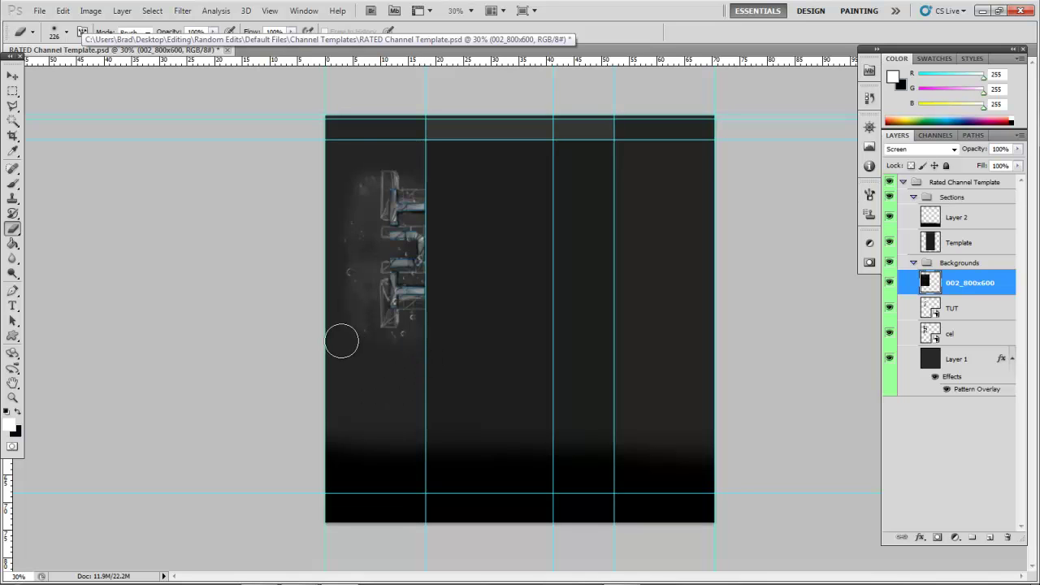
mouse_move(341, 271)
mouse_down()
mouse_move(350, 147)
mouse_move(353, 281)
mouse_move(304, 323)
mouse_up()
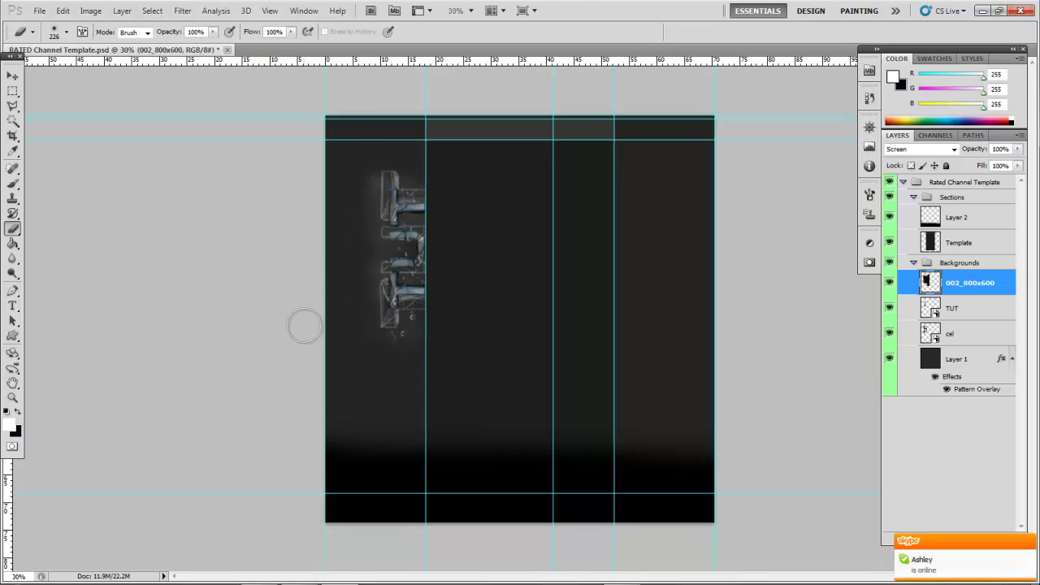
Place the ScifiSpace1 image from the Random folder into the document at 100% scale.
click(12, 76)
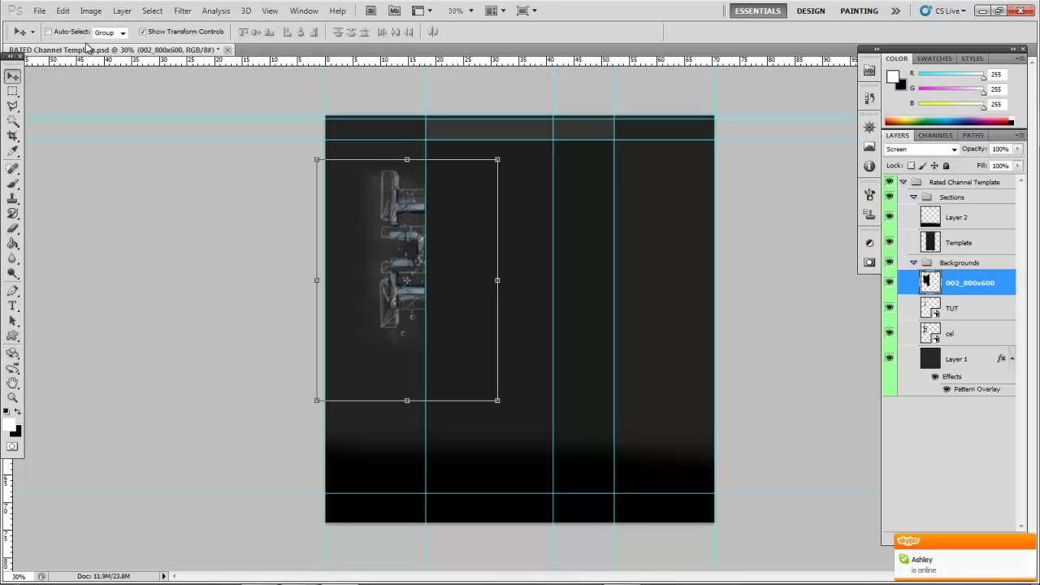
click(40, 11)
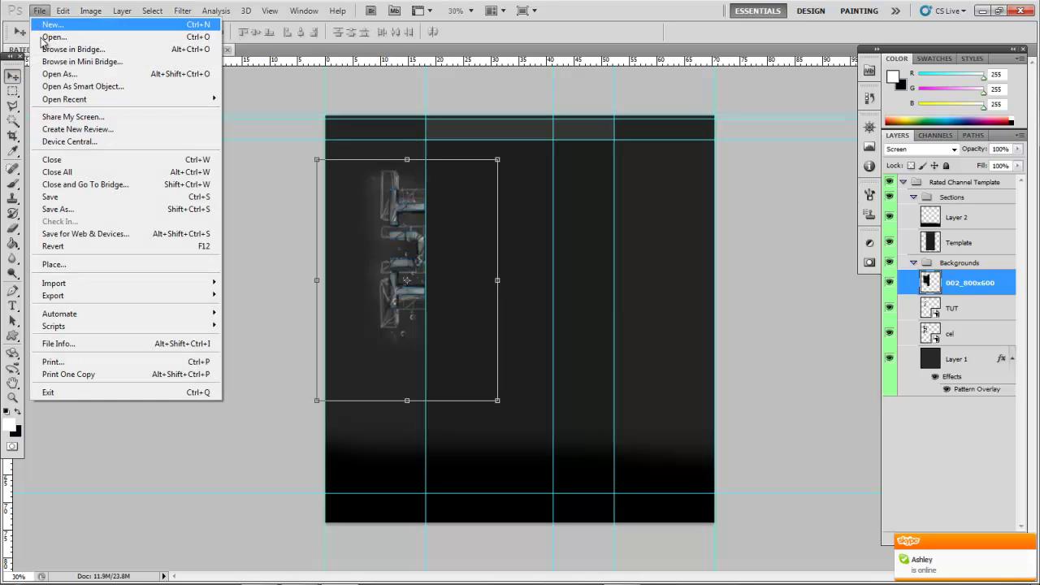
click(49, 262)
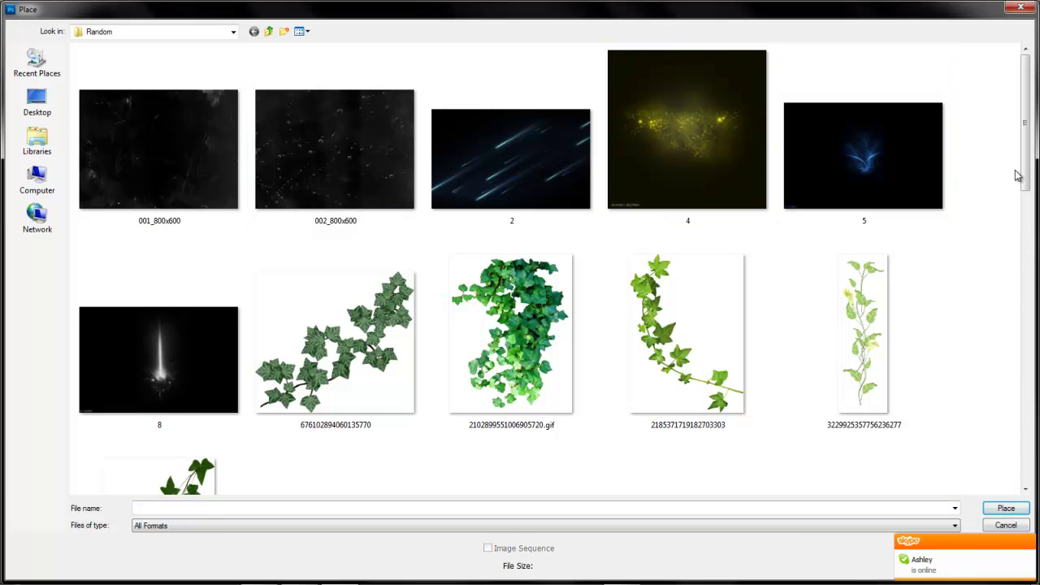
drag(1020, 175, 1002, 333)
scroll(1001, 333, down, 5)
click(893, 285)
double_click(893, 284)
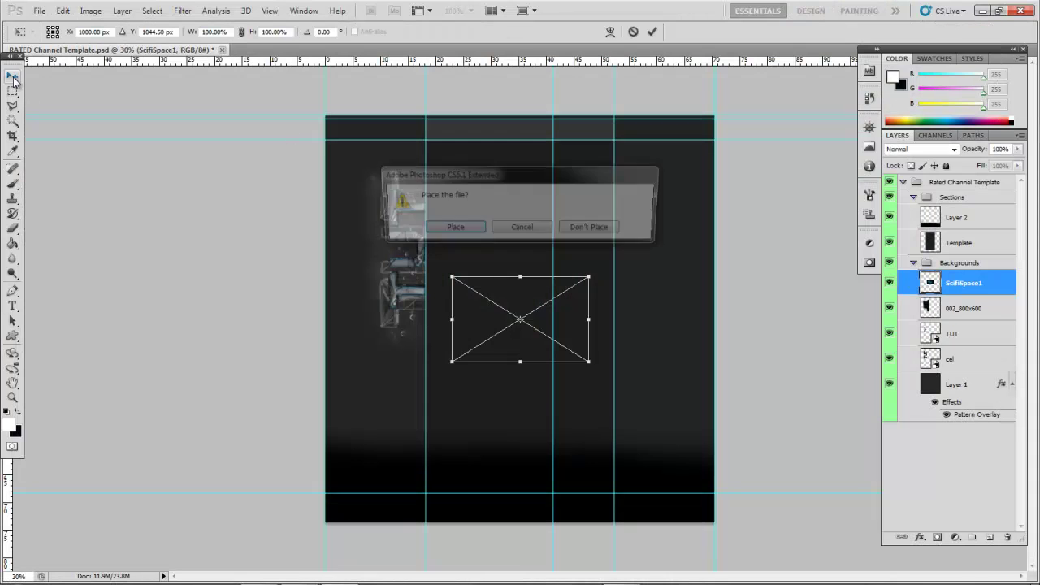
Move the ScifiSpace1 image onto the TUT text and rotate it 90° counterclockwise.
drag(662, 406, 572, 329)
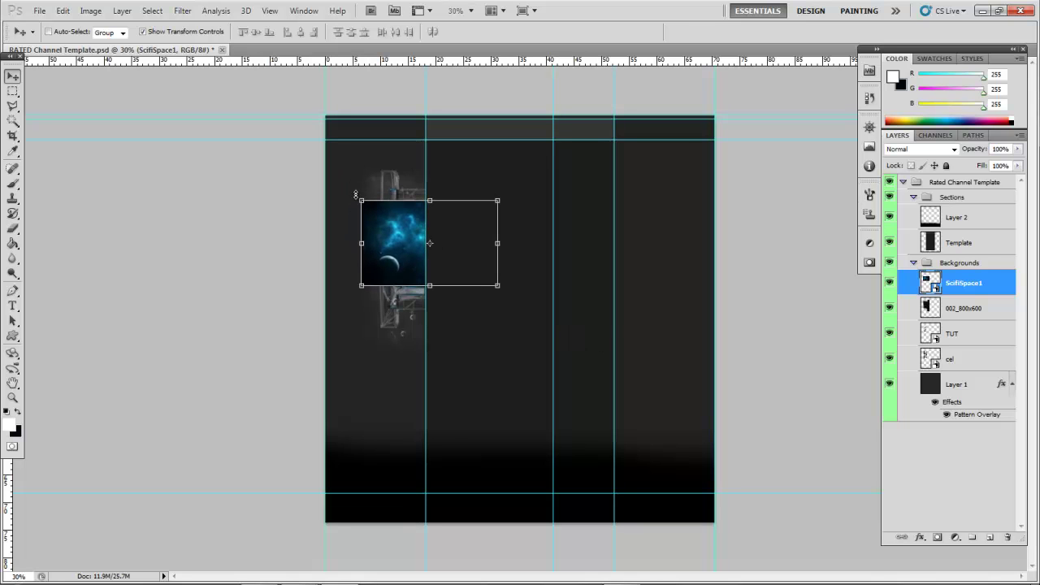
drag(356, 190, 360, 351)
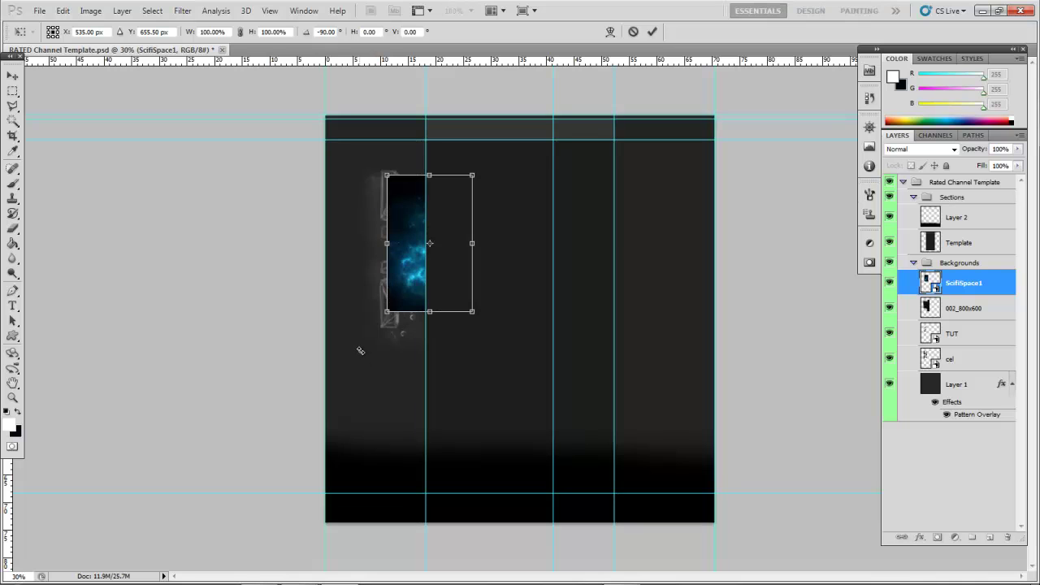
click(13, 92)
key(Return)
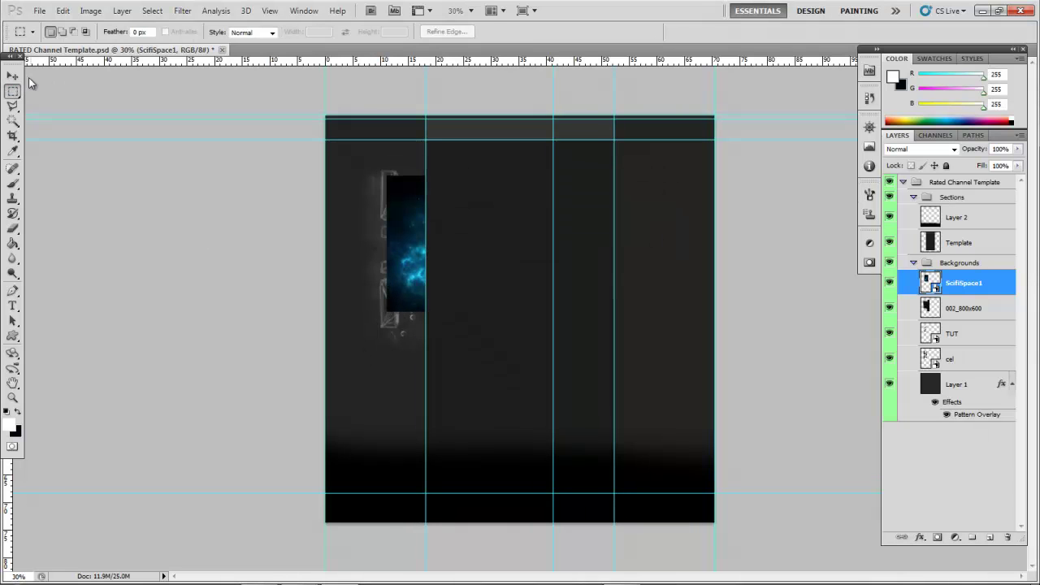
Enlarge the ScifiSpace1 image proportionally to about 192% and move it so its nebula covers the TUT text.
click(11, 75)
shift+drag(388, 174, 308, 50)
click(13, 89)
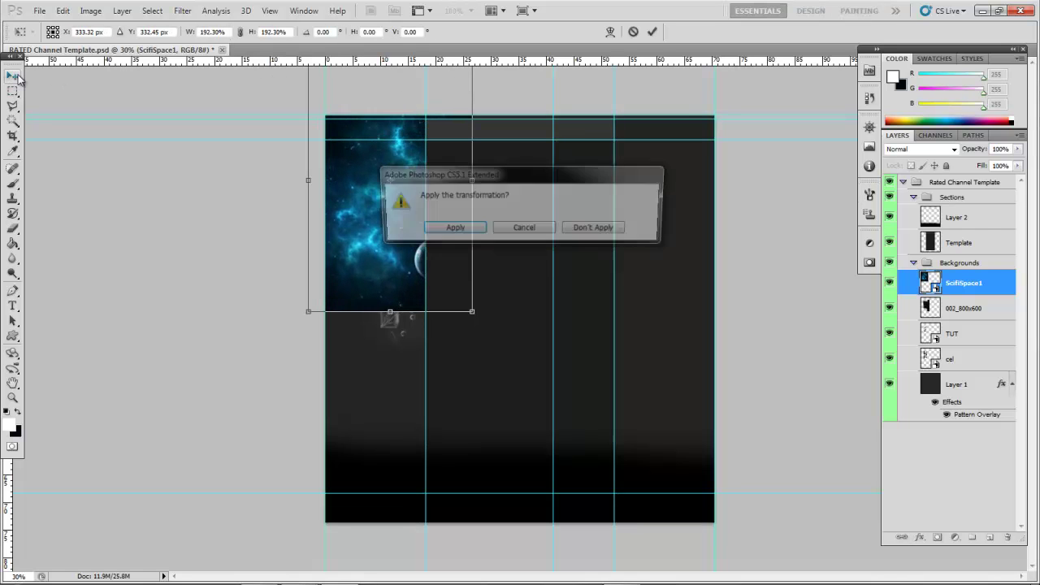
key(Return)
drag(501, 292, 526, 332)
Blend the ScifiSpace1 layer over the TUT text using Screen mode at 60% opacity, shifting it slightly down and right.
click(943, 150)
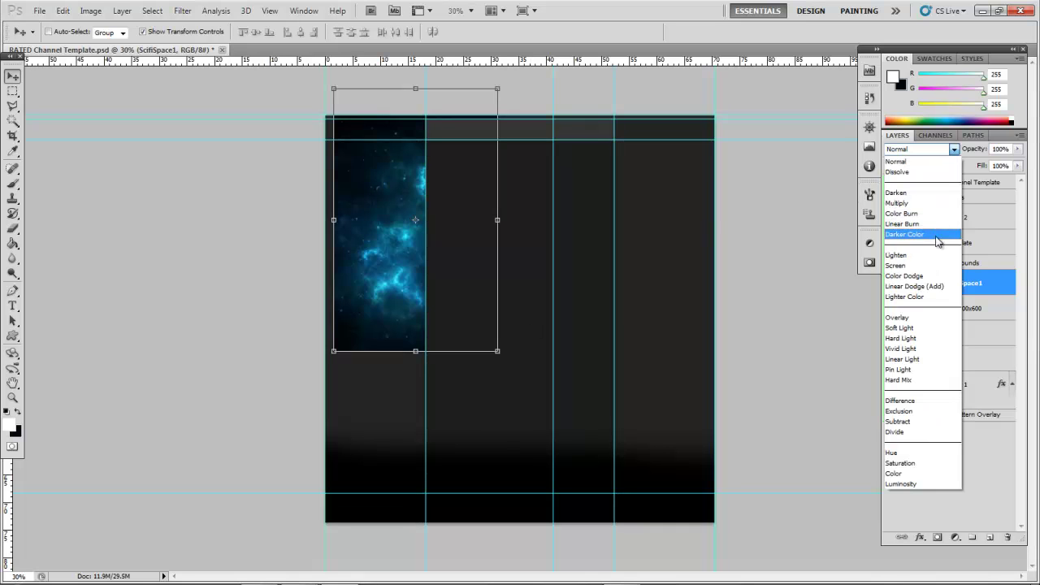
click(936, 264)
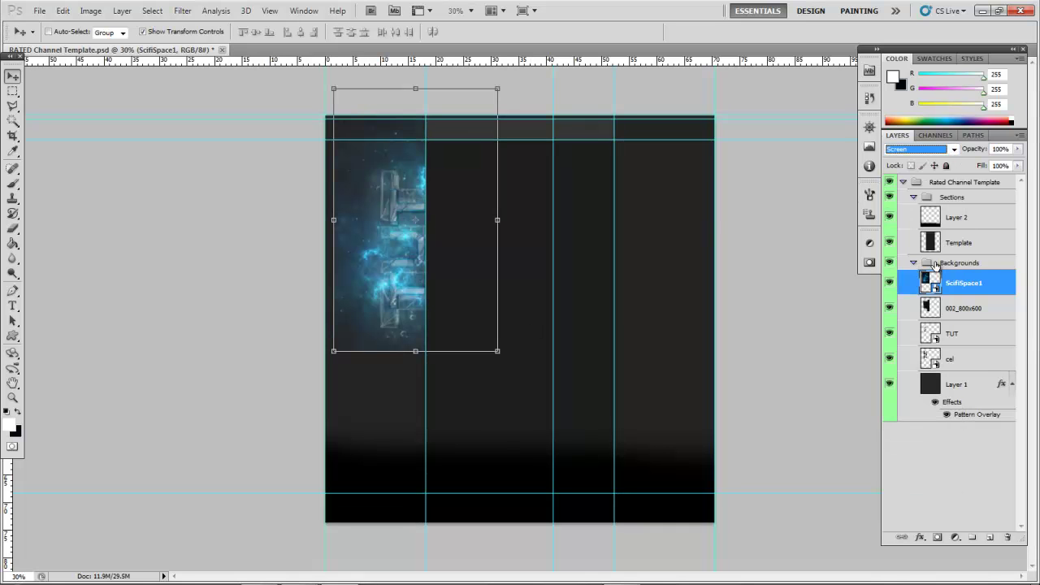
click(503, 406)
drag(515, 432, 515, 454)
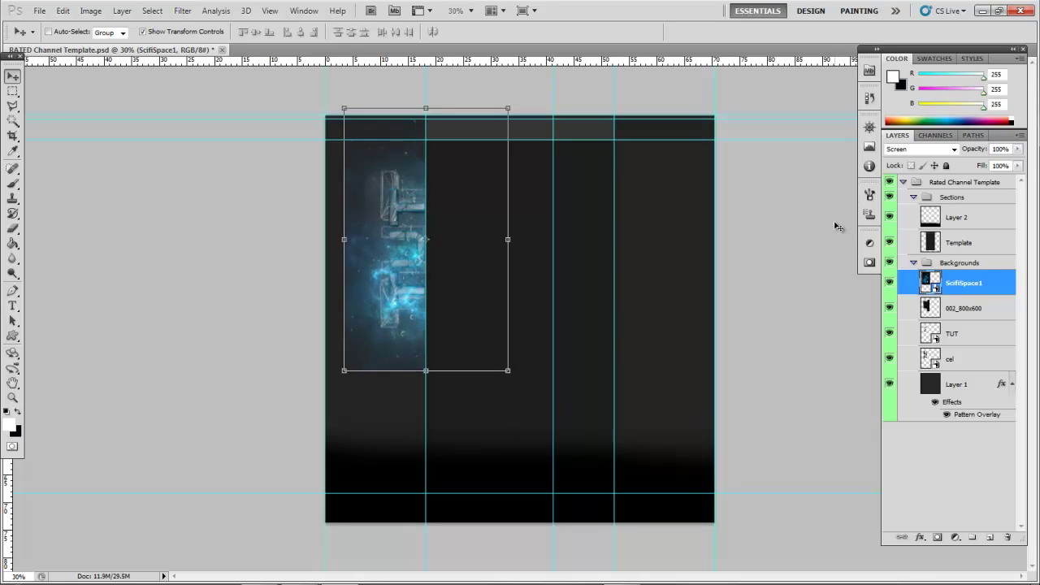
key(6)
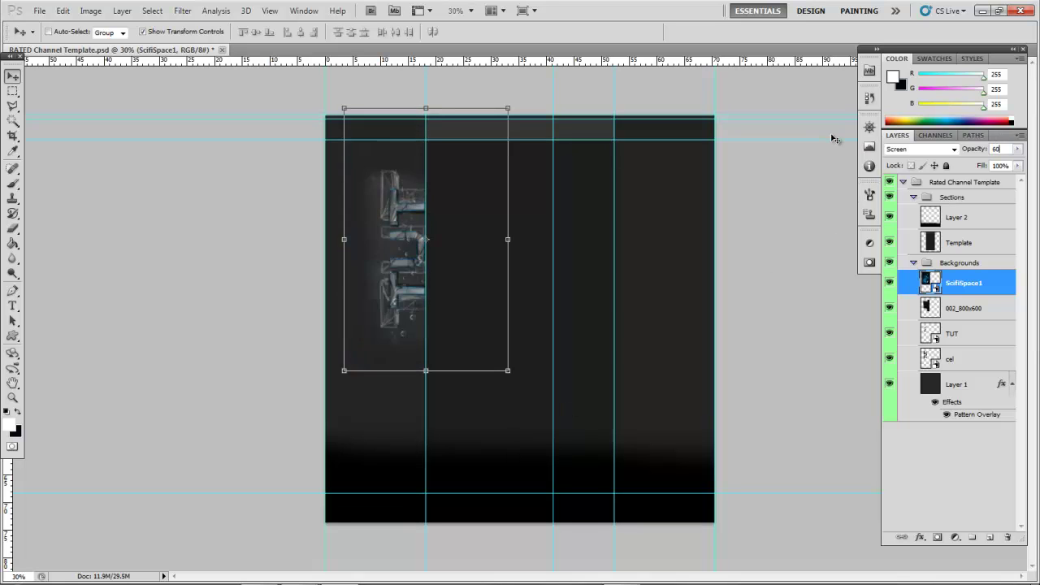
Erase the ScifiSpace1 layer's edges around the TUT text with the soft 226 px eraser, undoing and redoing the first strokes.
click(14, 230)
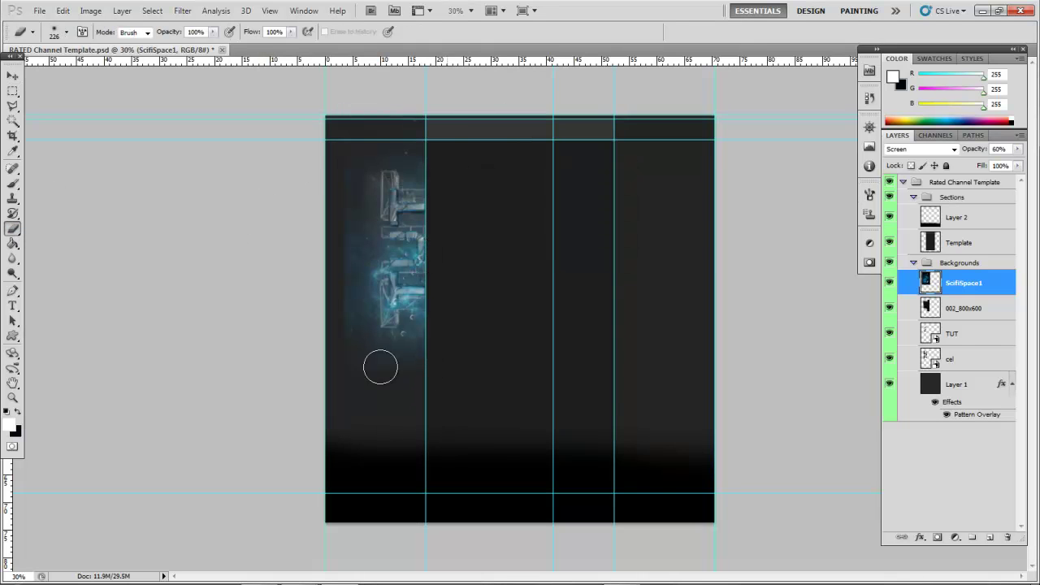
mouse_move(353, 239)
mouse_down()
mouse_move(345, 340)
mouse_move(343, 178)
mouse_move(366, 108)
mouse_move(377, 112)
mouse_move(362, 141)
mouse_up()
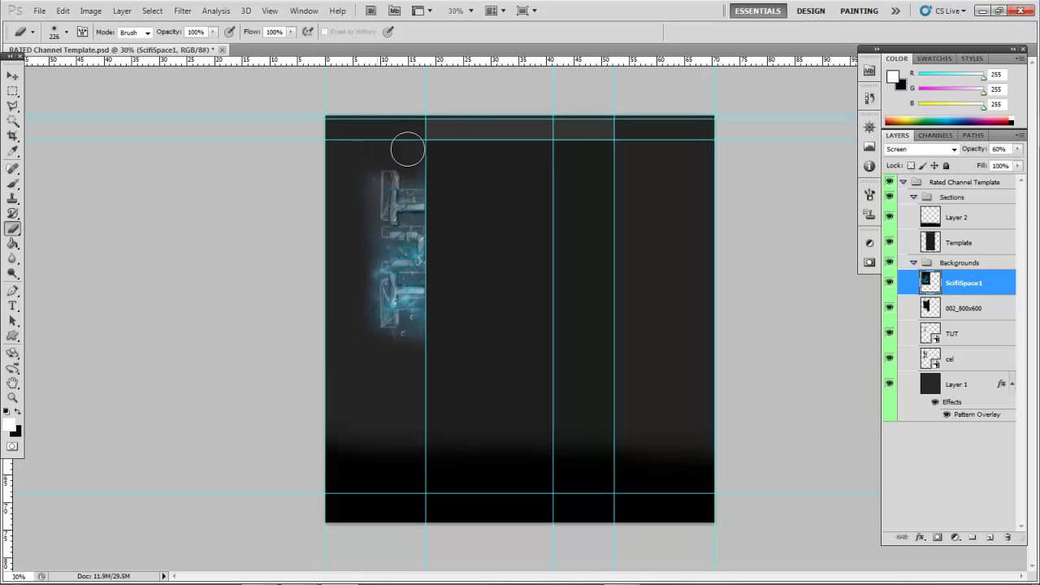
key(ctrl+z)
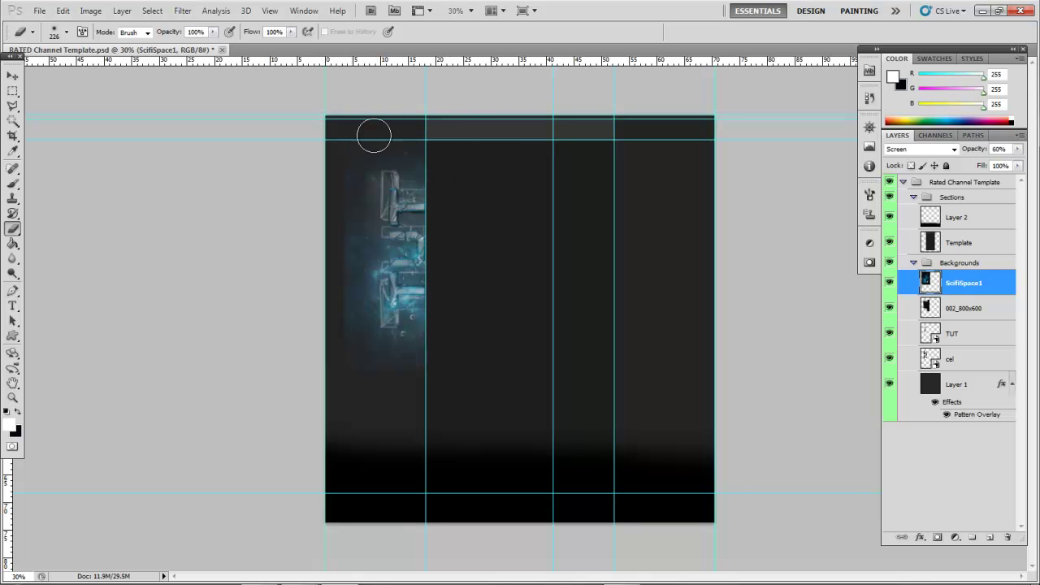
drag(349, 258, 347, 355)
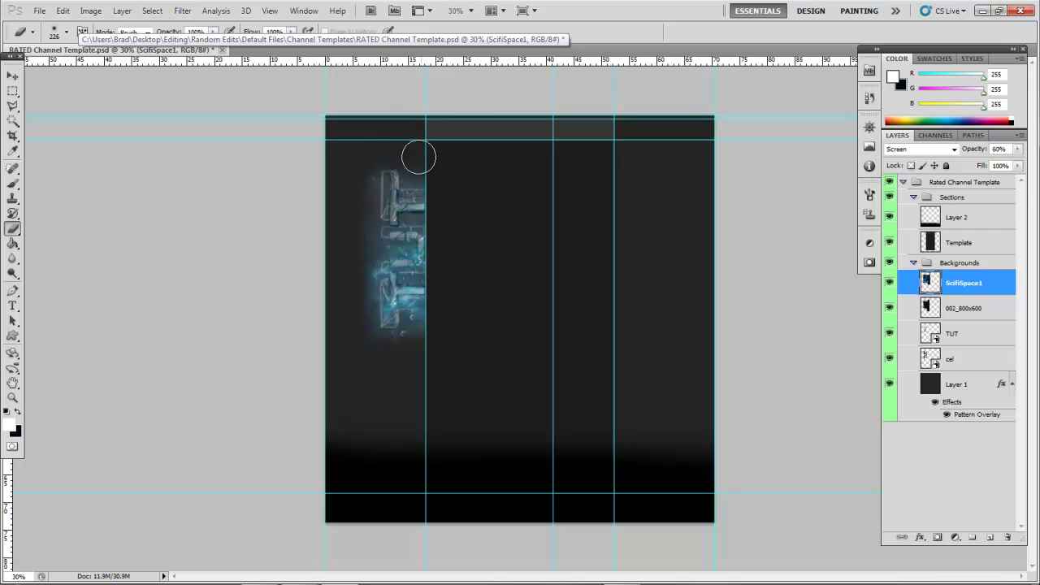
click(12, 76)
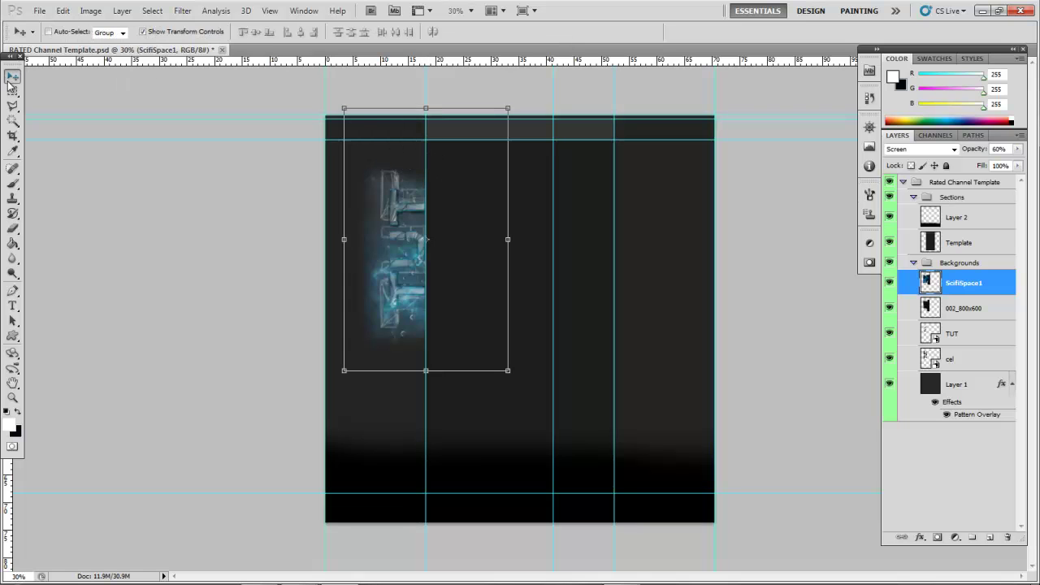
Place the Space_by_stickersticker image from the Random folder into the document at 100% scale.
click(39, 11)
click(85, 265)
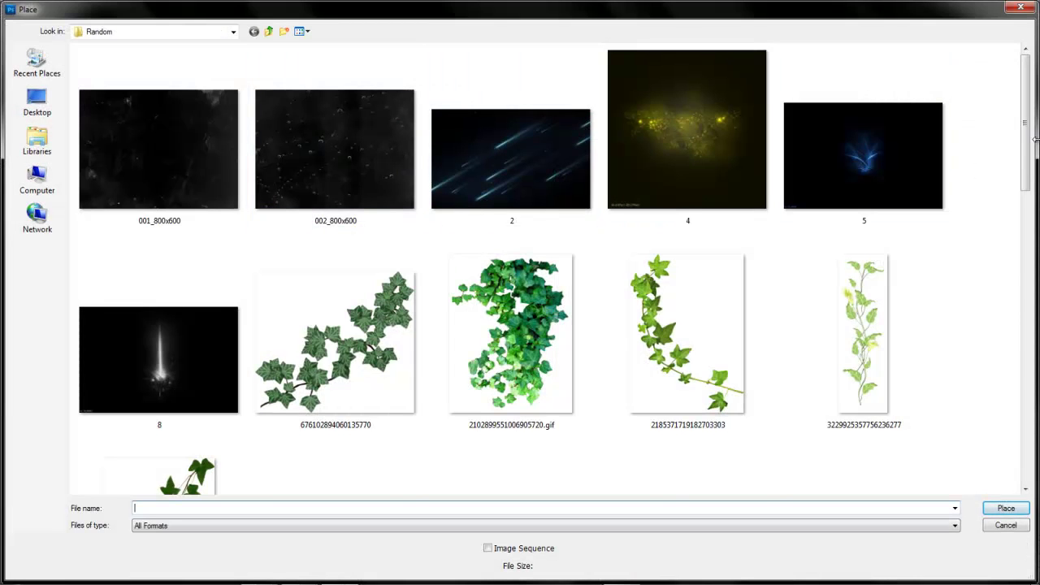
drag(1028, 152, 1023, 394)
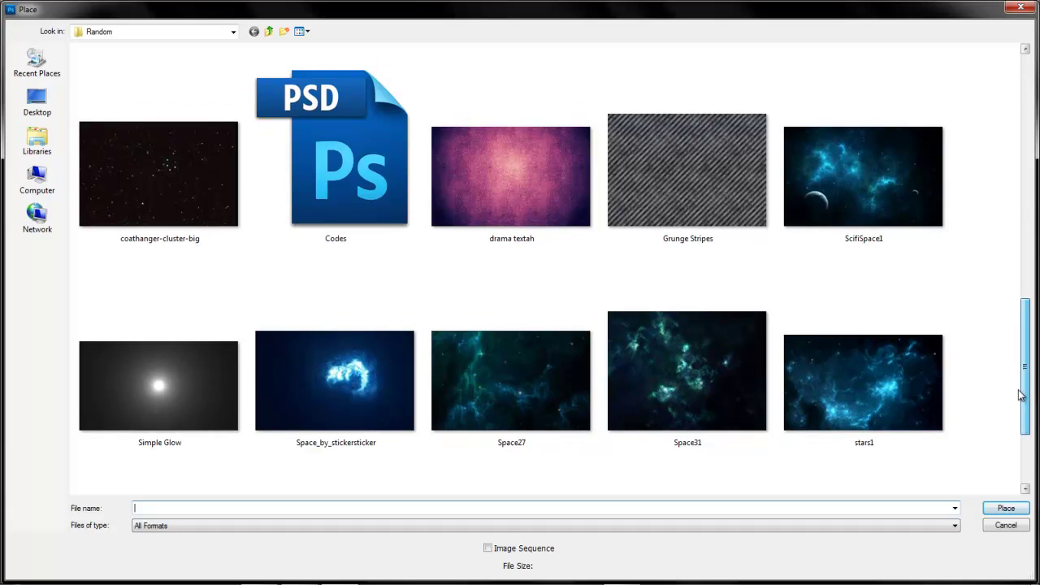
double_click(379, 411)
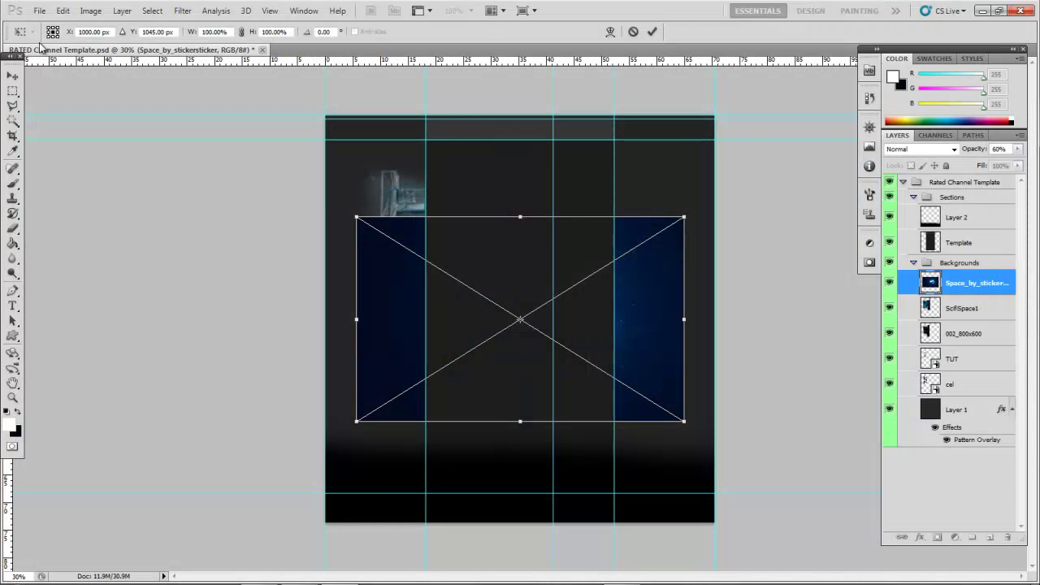
click(14, 79)
key(Return)
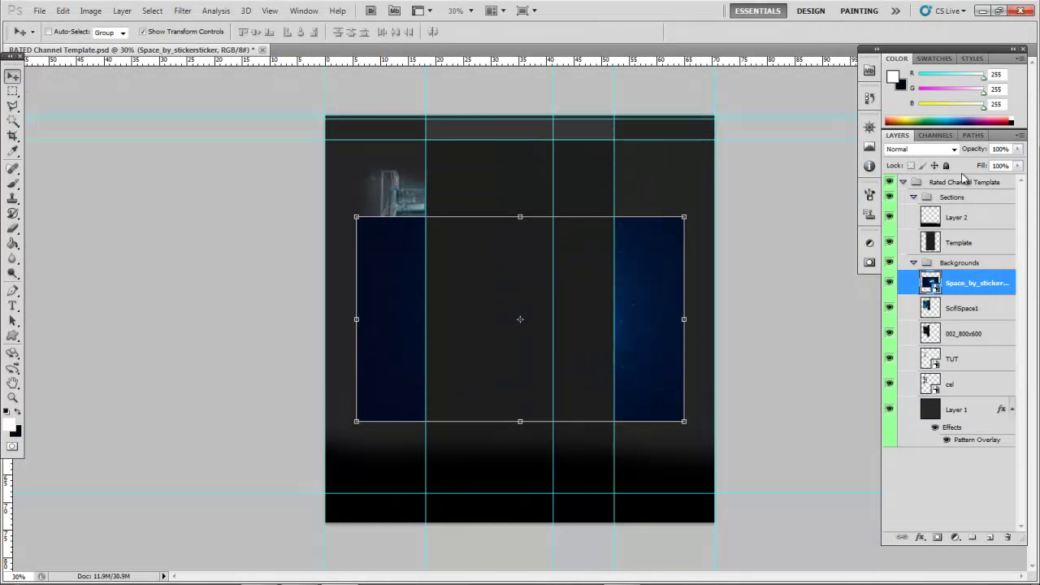
Set the Space_by_stickersticker layer to Screen mode, then rotate it 90° counterclockwise over the left side column.
click(951, 150)
click(917, 271)
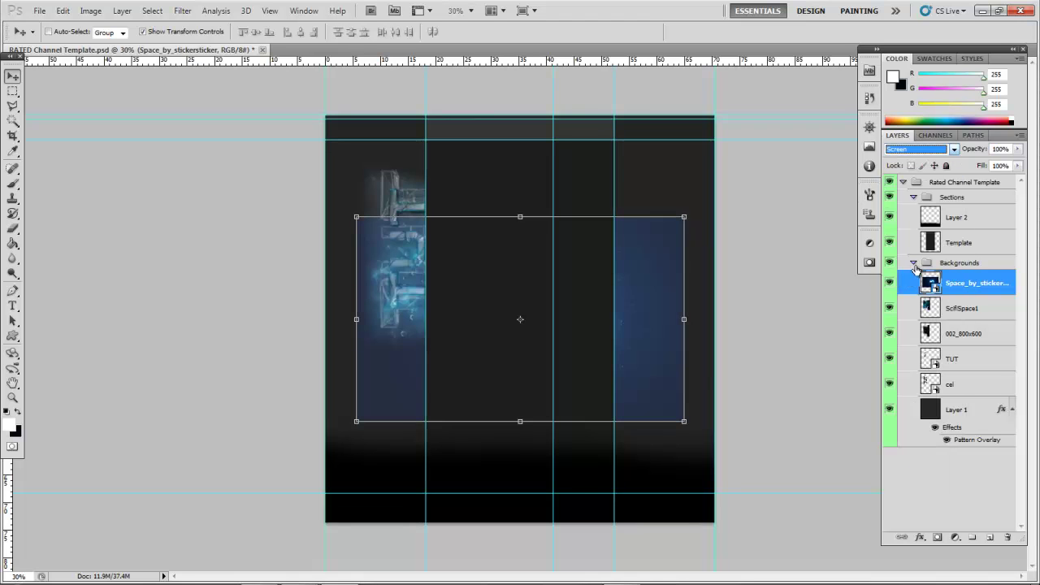
drag(709, 377, 611, 334)
drag(204, 362, 515, 514)
click(13, 77)
key(Return)
Reorder the Space_by_stickersticker layer directly below cel and position its glow behind the TUT text at 60% opacity.
drag(981, 277, 979, 398)
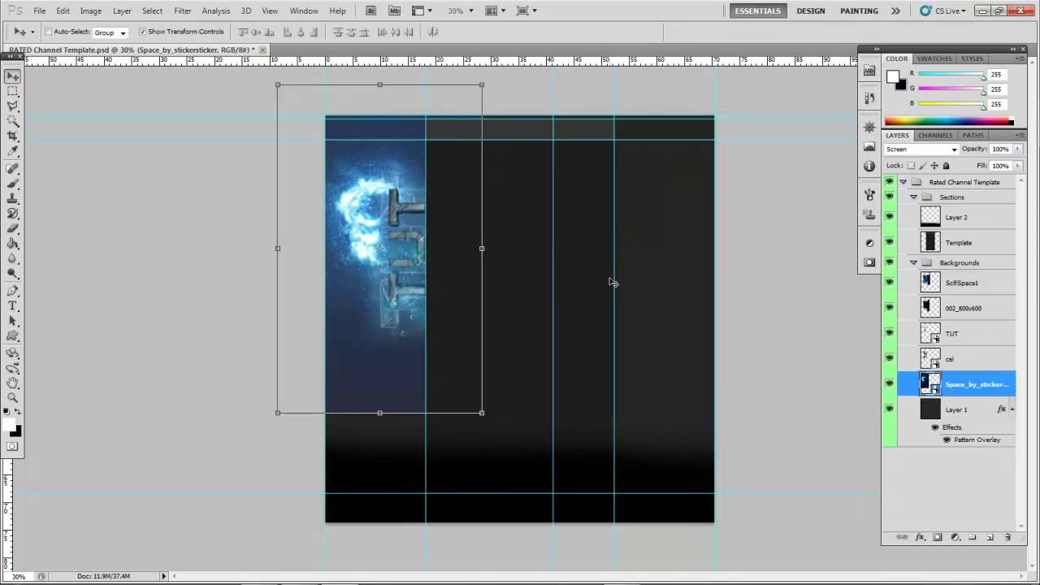
drag(536, 275, 570, 298)
click(963, 152)
text(60)
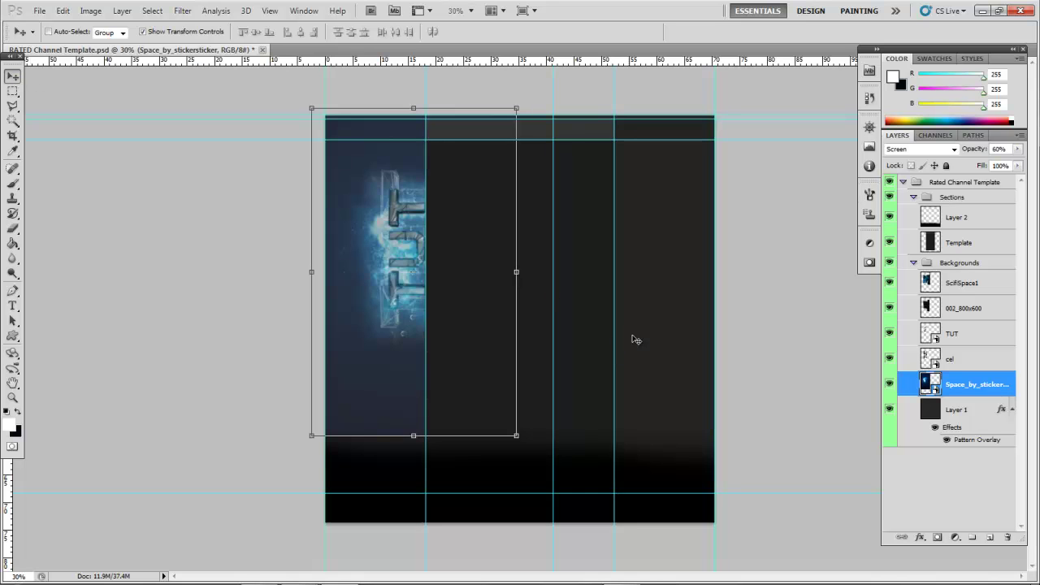
Erase the Space_by_stickersticker layer's outer areas with the soft 226 px eraser, keeping only the glow around the TUT text.
click(12, 229)
click(375, 397)
key(Escape)
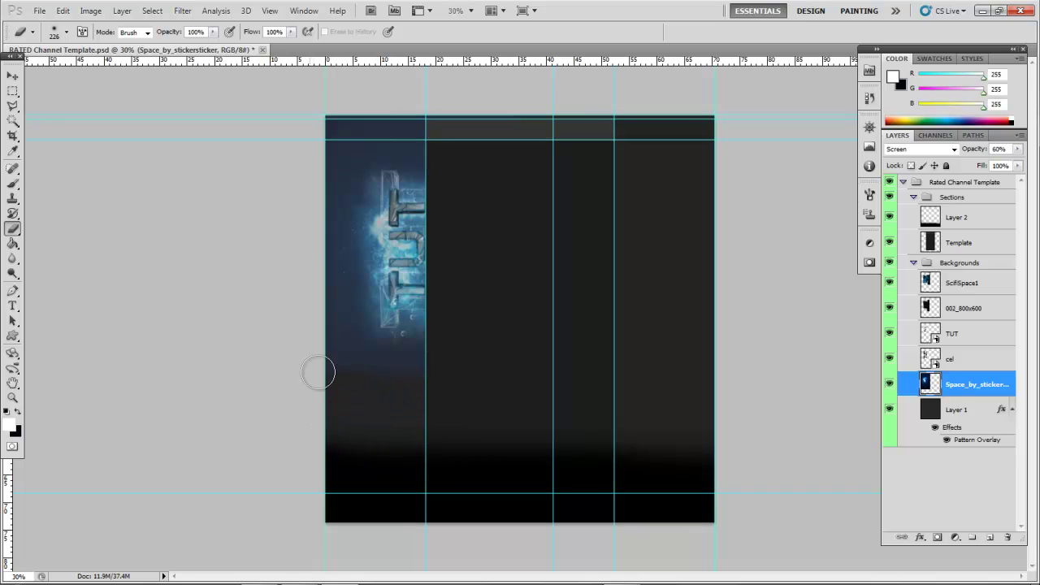
mouse_move(377, 361)
mouse_down()
mouse_move(355, 301)
mouse_move(346, 331)
mouse_move(344, 121)
mouse_move(577, 120)
mouse_move(411, 121)
mouse_move(379, 144)
mouse_move(415, 151)
mouse_move(360, 151)
mouse_up()
click(13, 75)
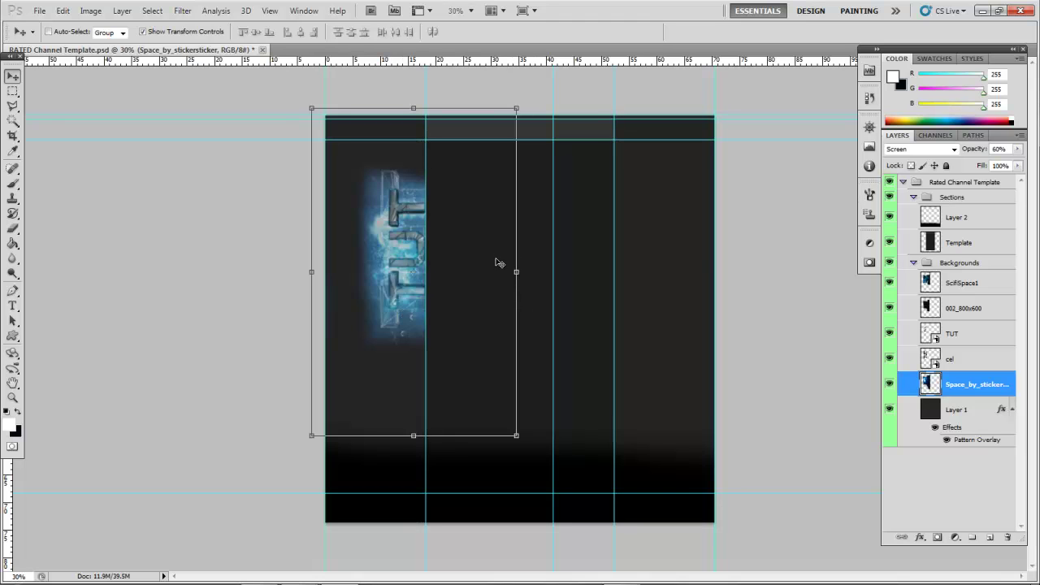
Duplicate the ScifiSpace1, 002_800x600, TUT, cel and Space_by_stickersticker layers within RATED Channel Template.psd.
right_click(973, 286)
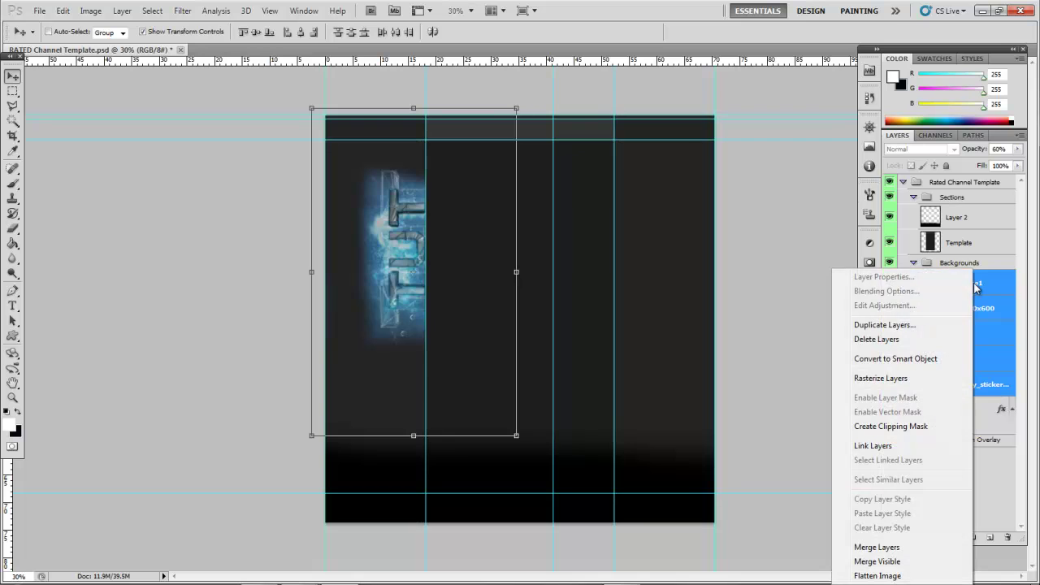
click(859, 324)
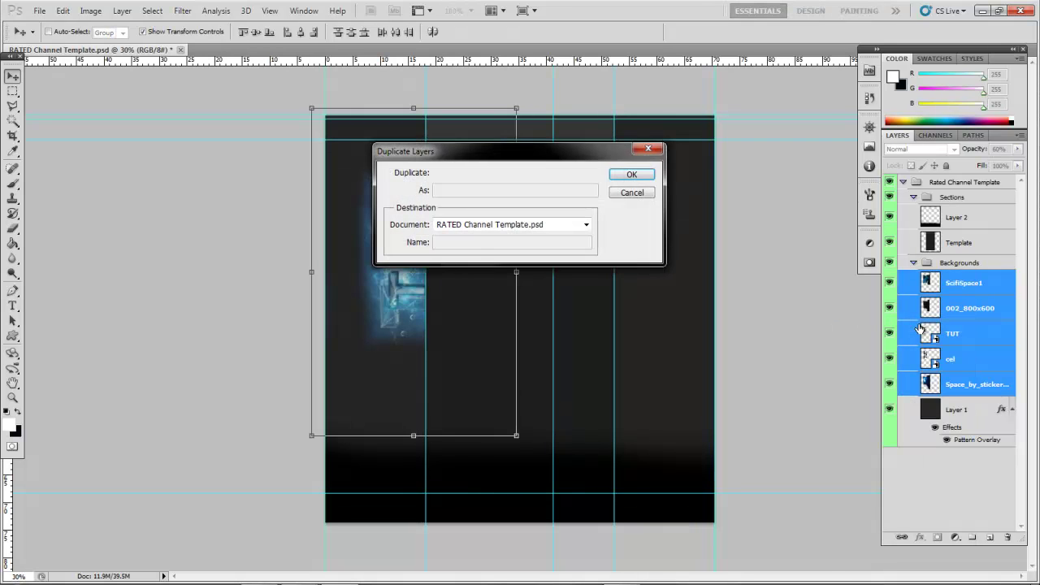
key(Return)
Flip the duplicated layers horizontally and move them over the right side column, mirroring the left TUT artwork.
click(69, 16)
mouse_move(186, 269)
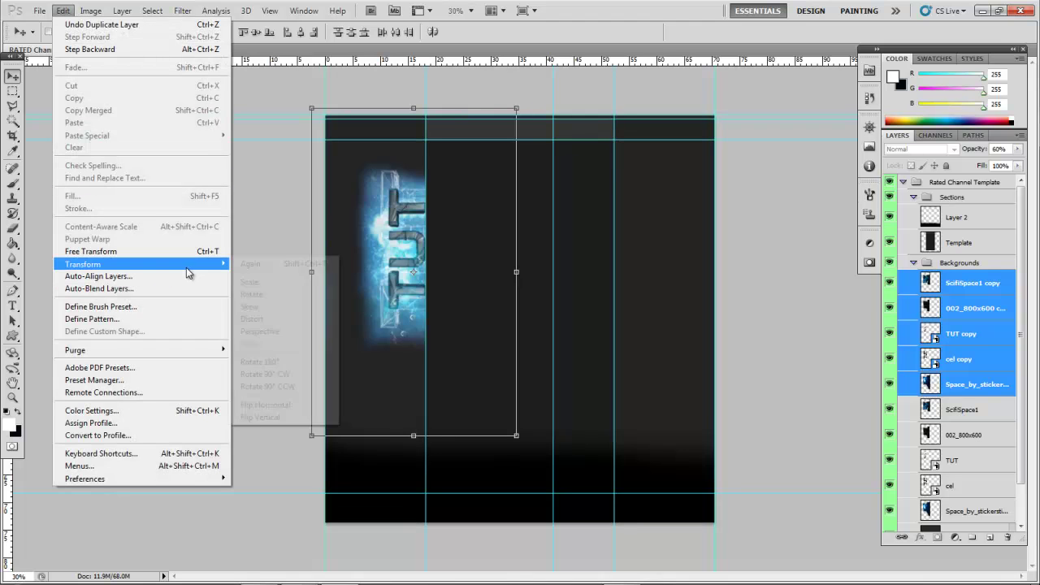
click(294, 404)
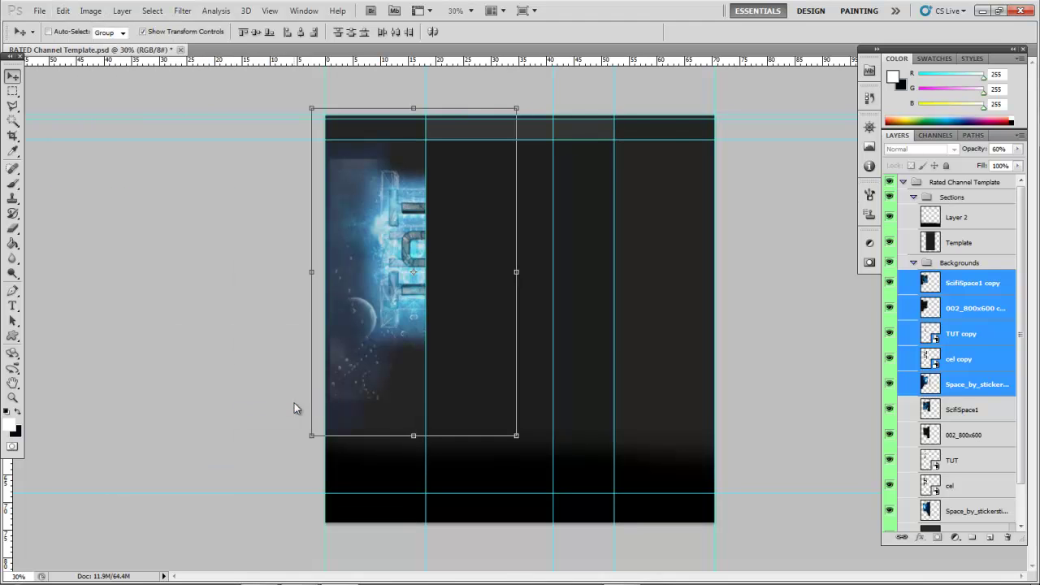
drag(269, 388, 453, 398)
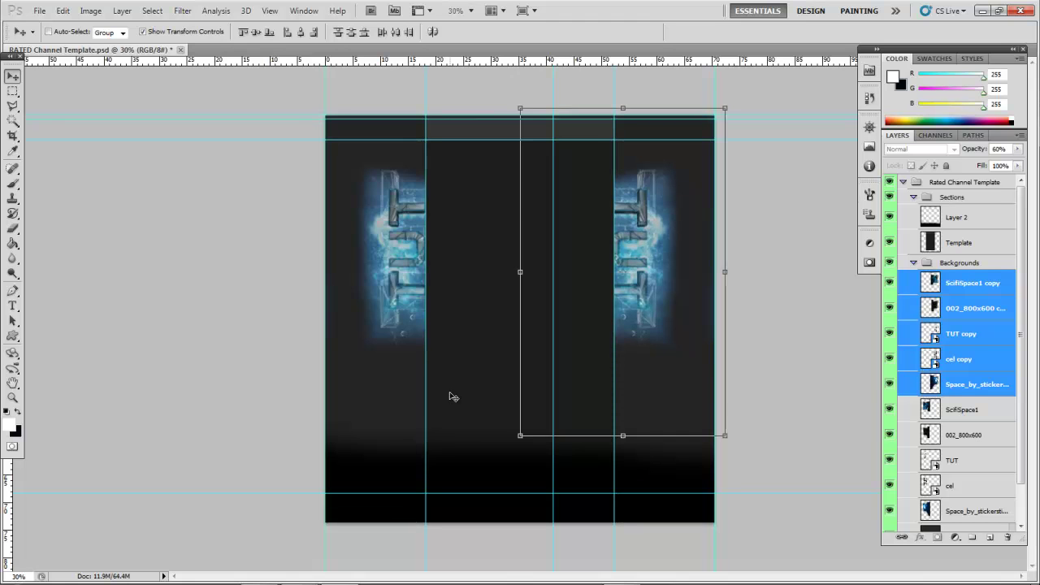
Save the document as a Photoshop file named PSD File on the Desktop.
click(40, 13)
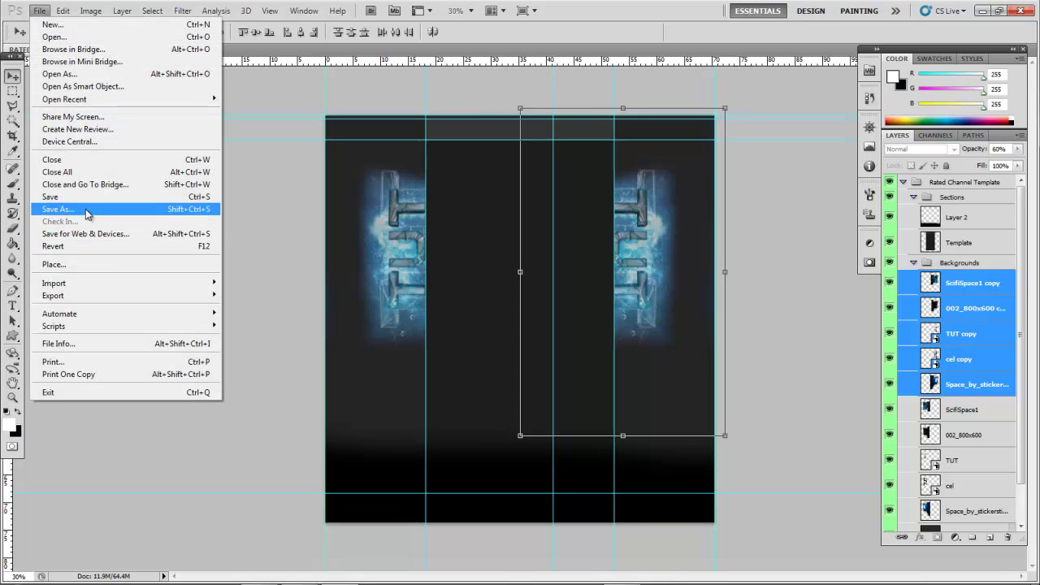
click(57, 209)
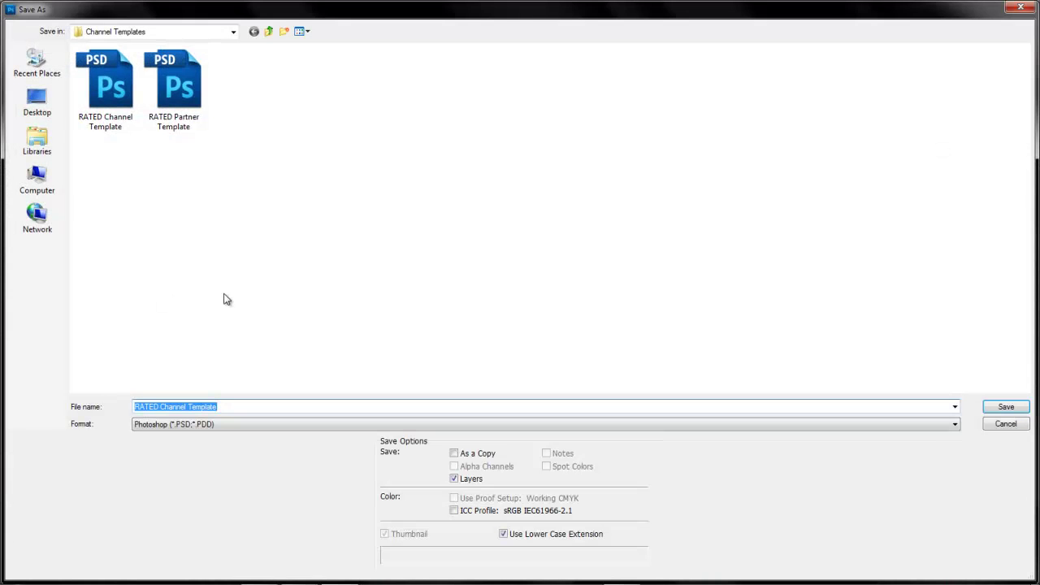
text(PSD File)
key(BackSpace)
key(BackSpace)
text(le)
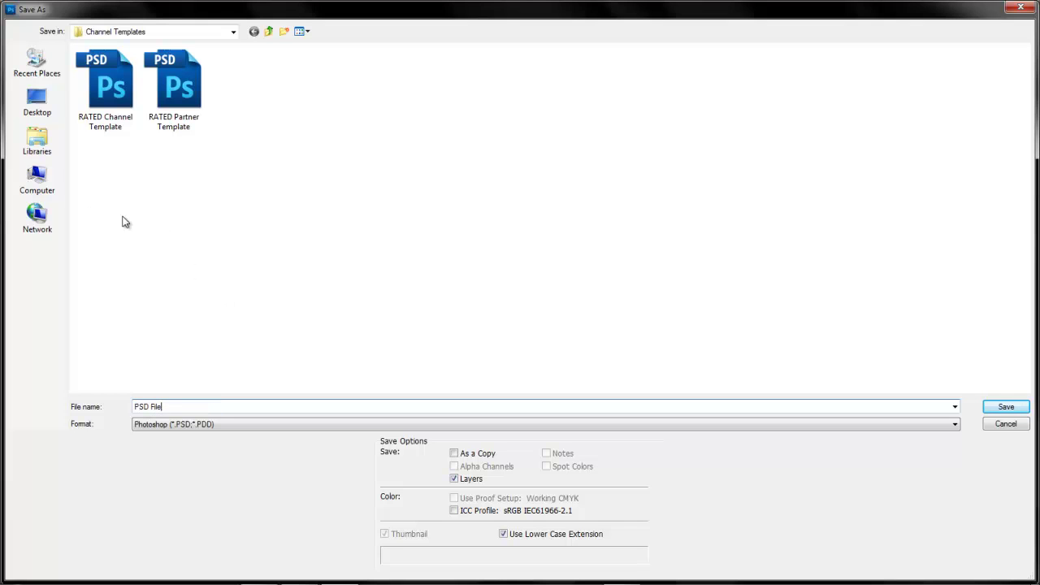
click(38, 106)
click(1008, 407)
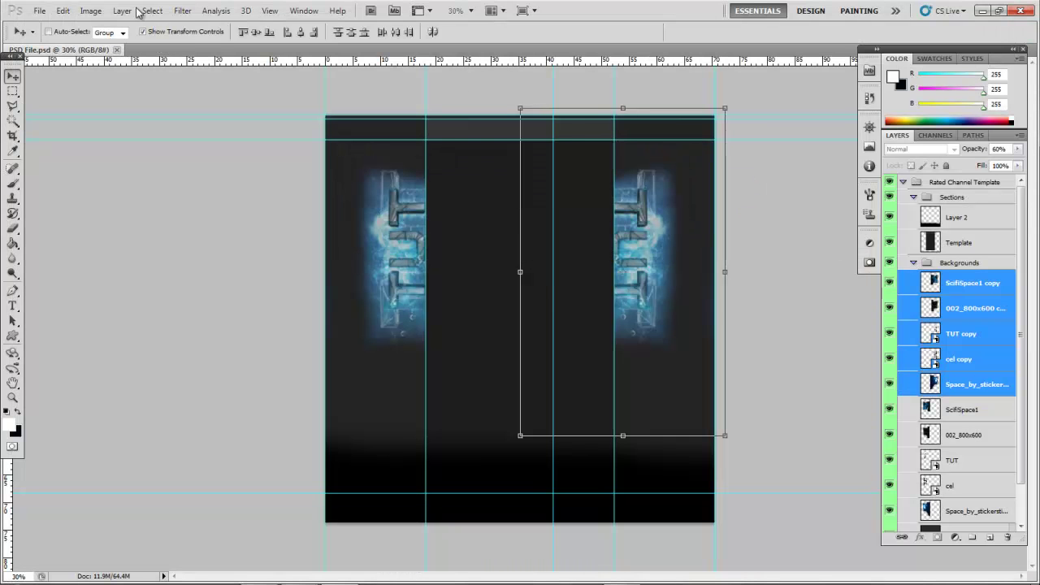
Export the artwork with Render Video as a JPEG image sequence named Final in the Desktop folder.
click(37, 12)
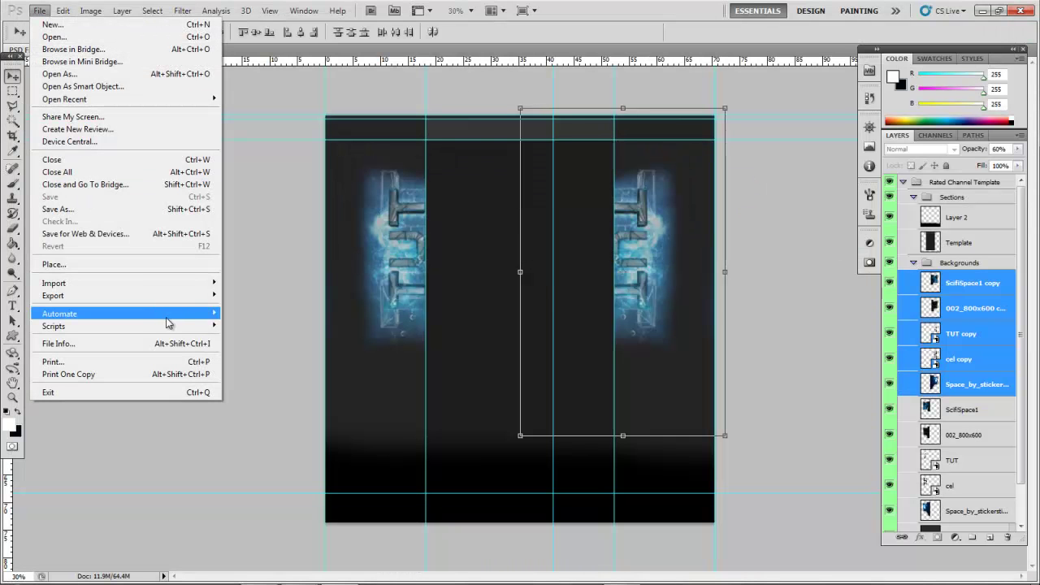
mouse_move(195, 296)
click(260, 320)
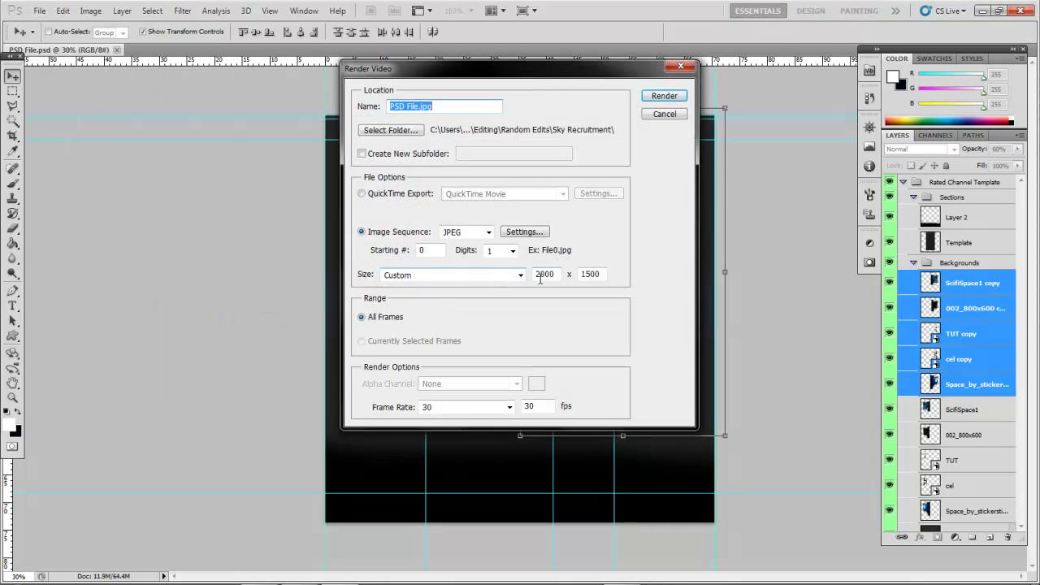
text(Final)
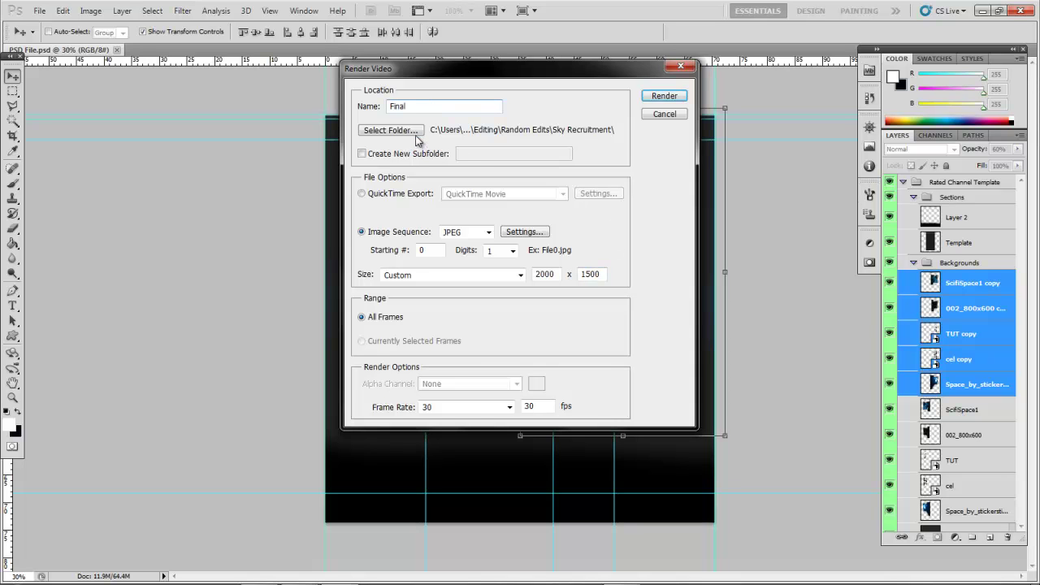
click(416, 133)
drag(608, 294, 611, 268)
click(517, 318)
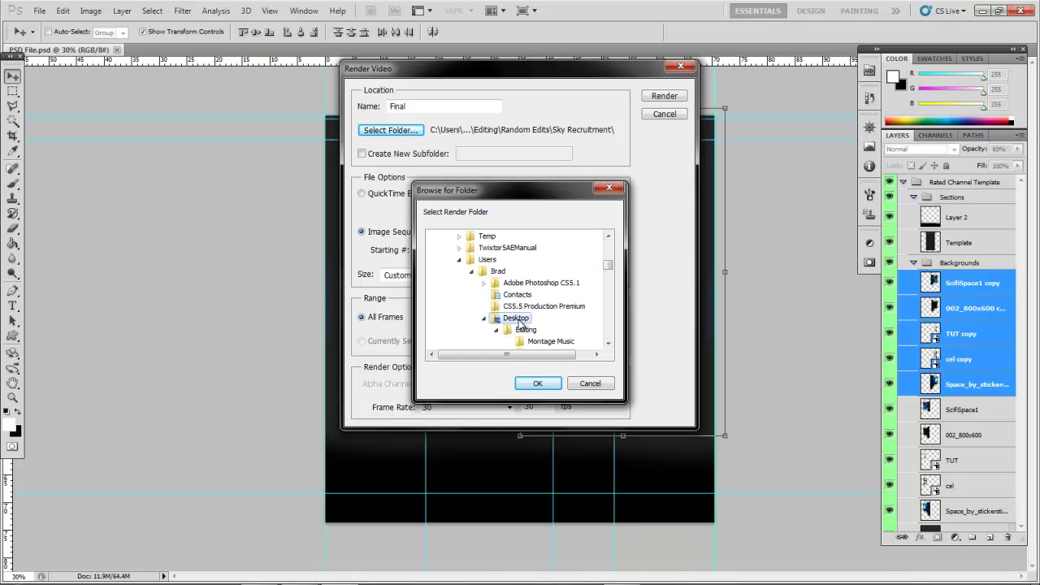
click(540, 384)
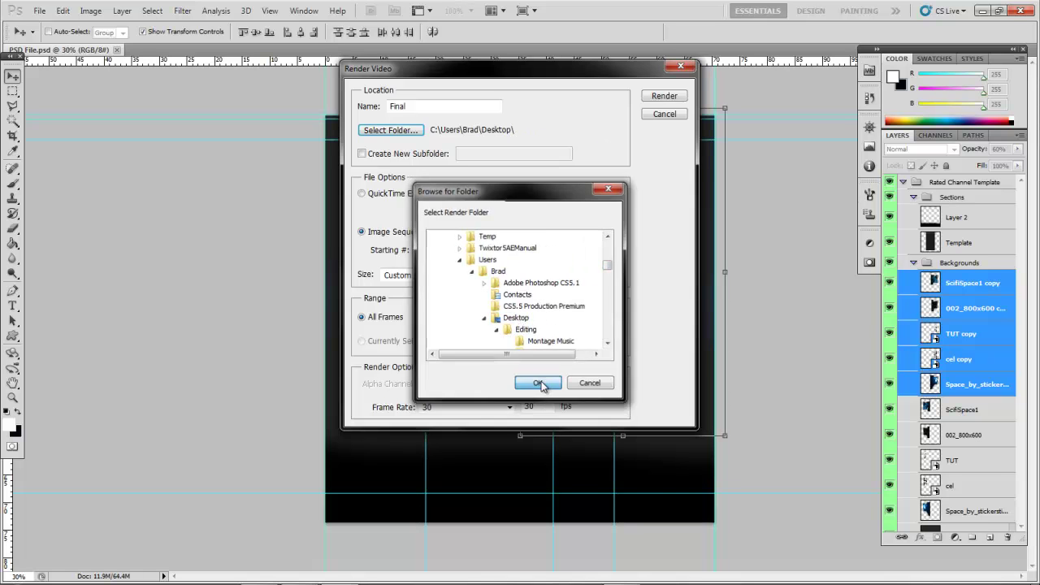
click(653, 99)
mouse_move(625, 569)
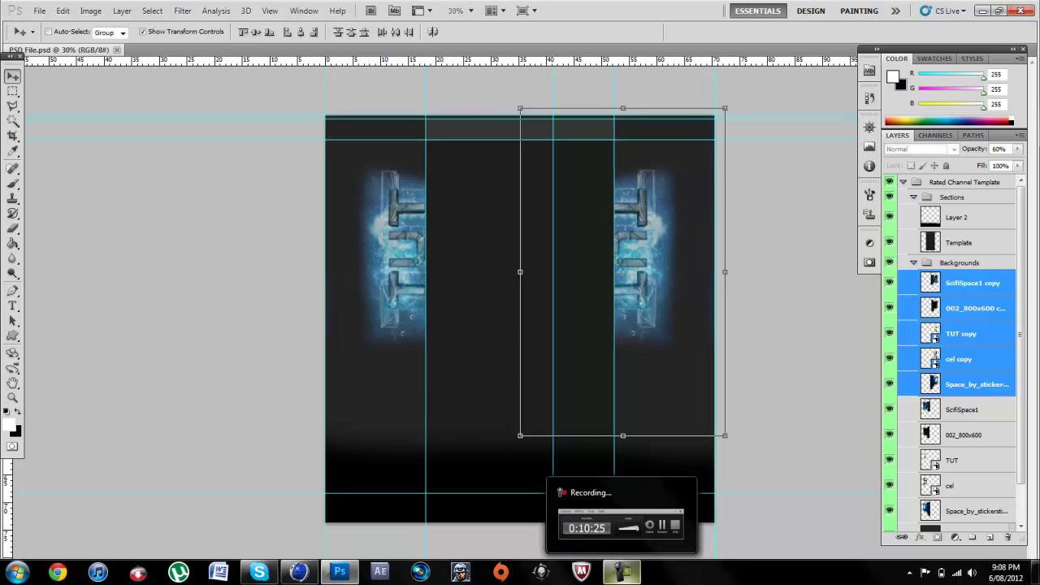
click(623, 573)
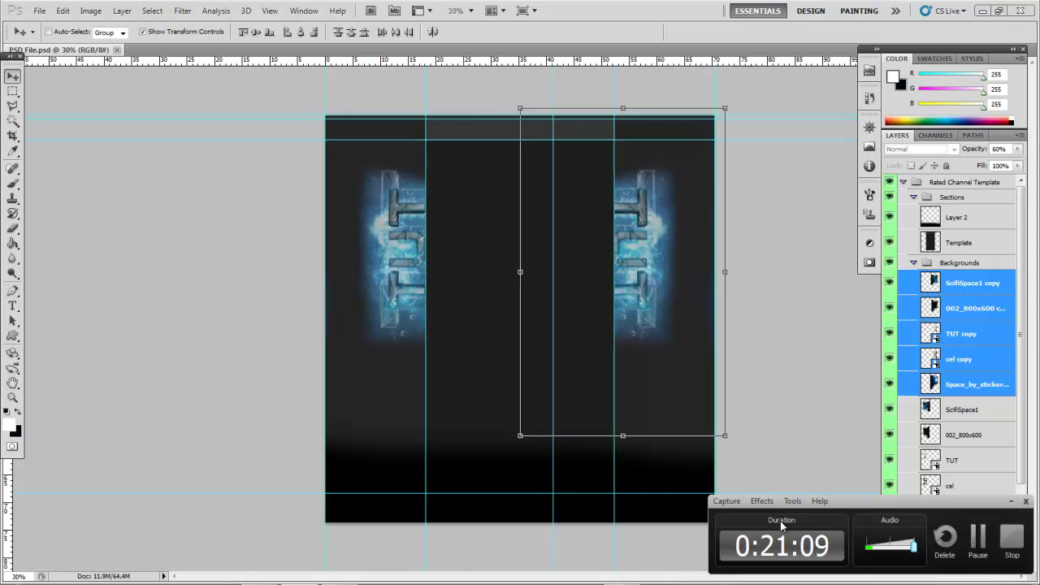
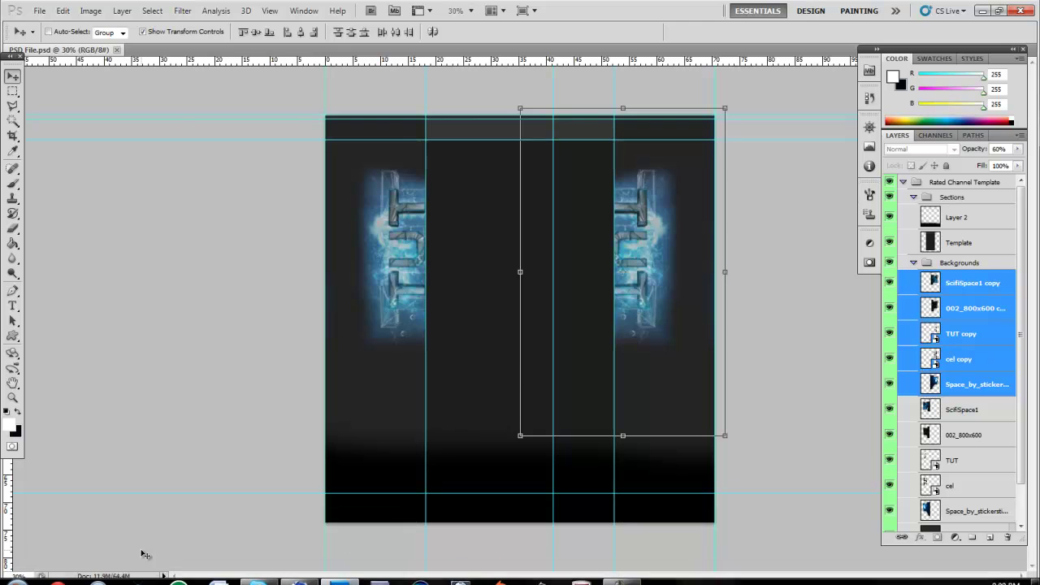
Switch to Chrome and close the surplus tabs, including Xbox.com and the music download page, keeping Facebook, Lolsnaps and YouTube.
click(58, 573)
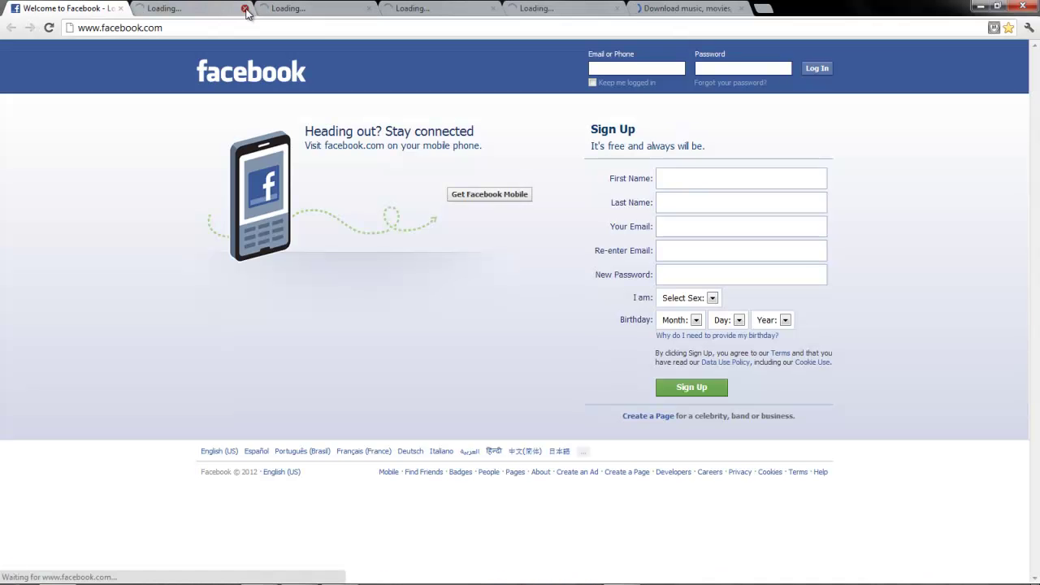
click(246, 10)
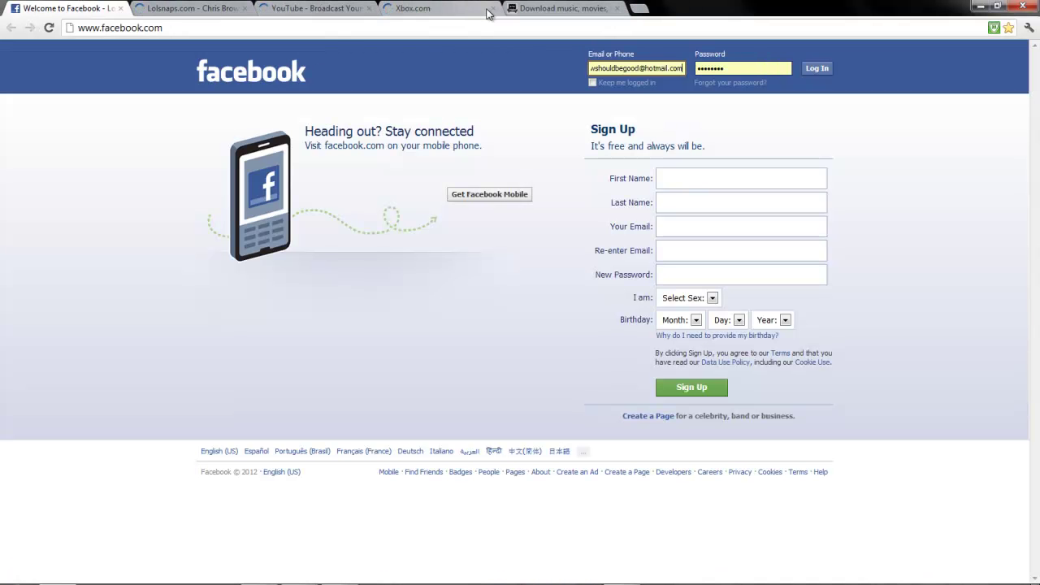
click(486, 10)
click(492, 10)
click(492, 10)
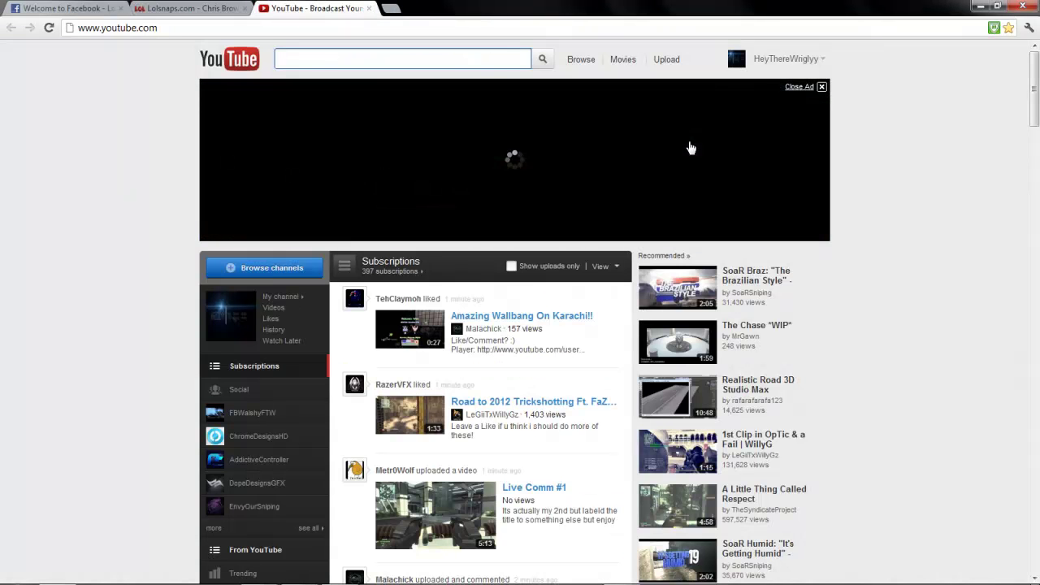
Open the account's own YouTube channel page, pause its featured video and expand the full About description.
click(749, 60)
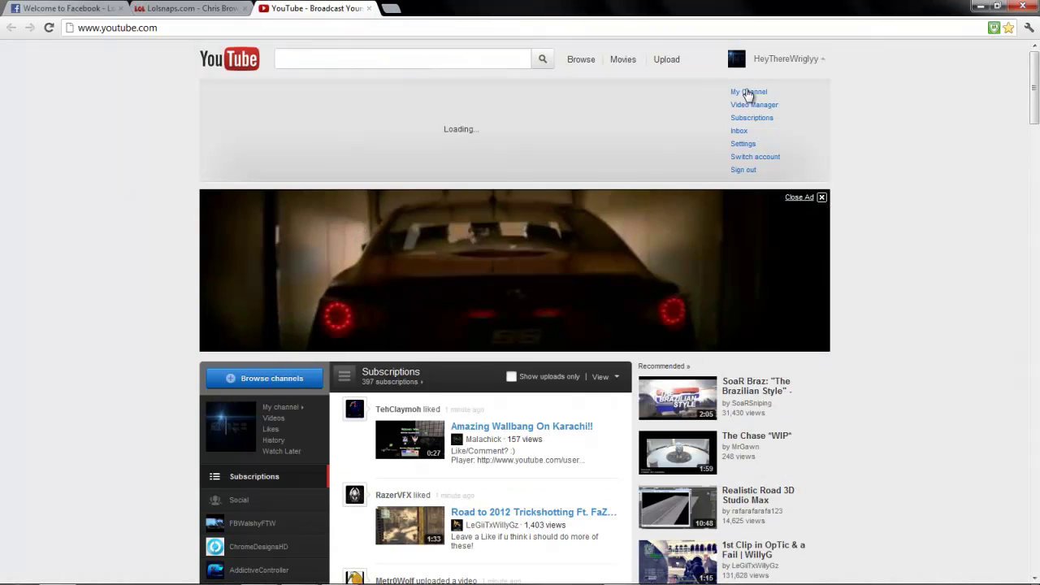
click(749, 93)
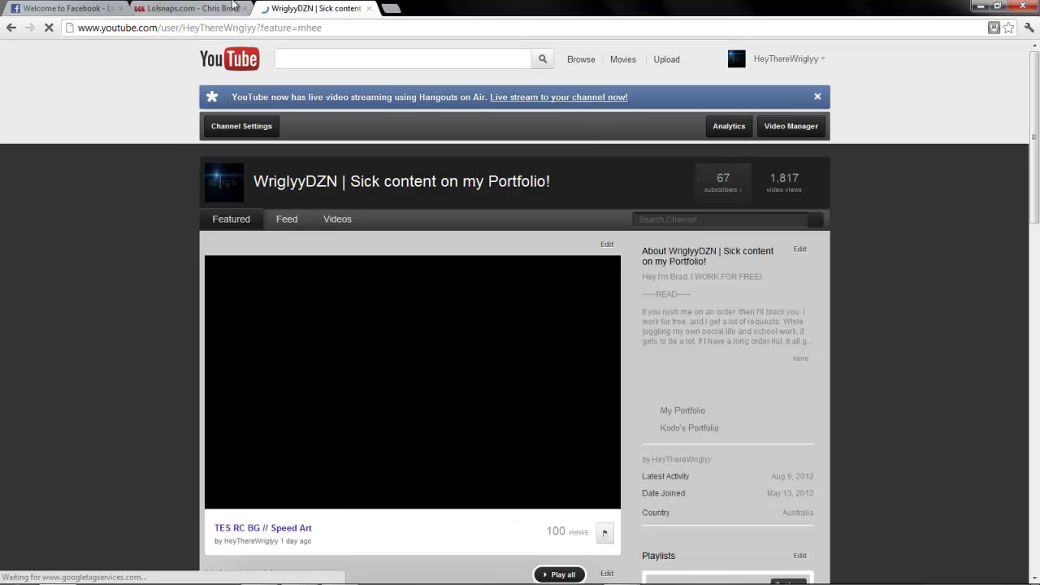
click(418, 388)
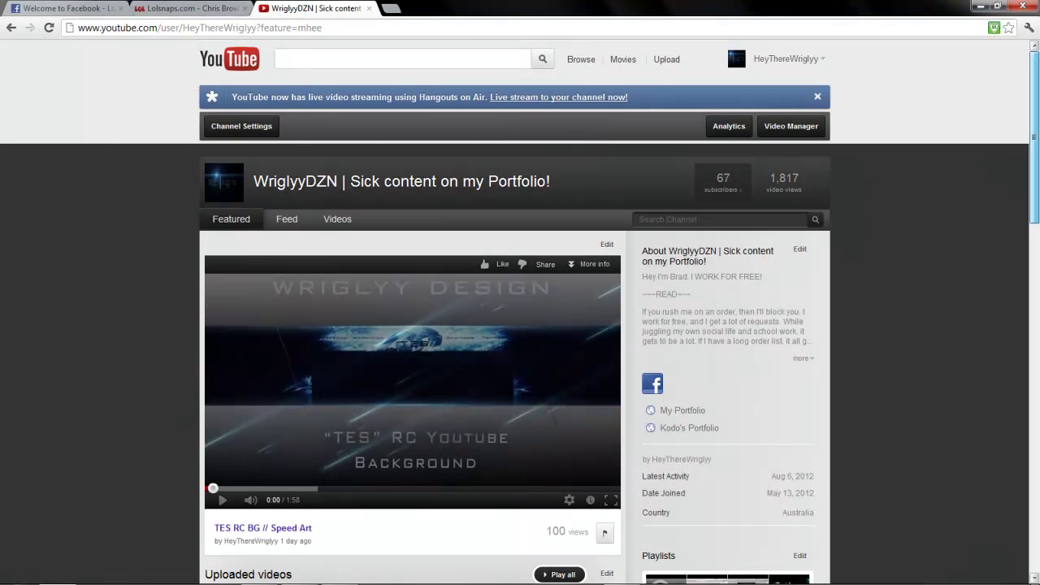
mouse_move(1037, 136)
mouse_down()
mouse_move(1037, 321)
mouse_move(1038, 136)
mouse_up()
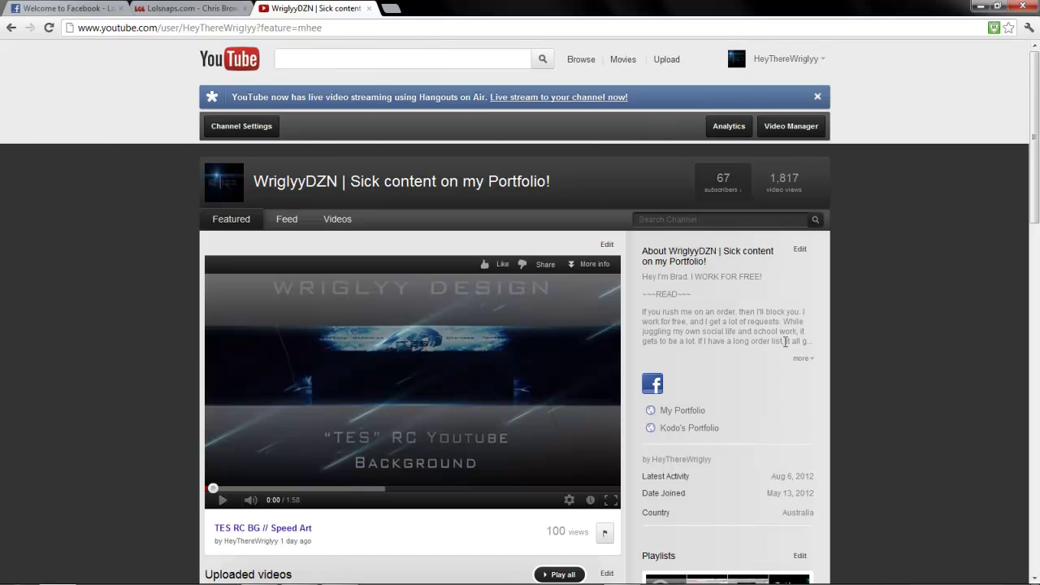
click(801, 359)
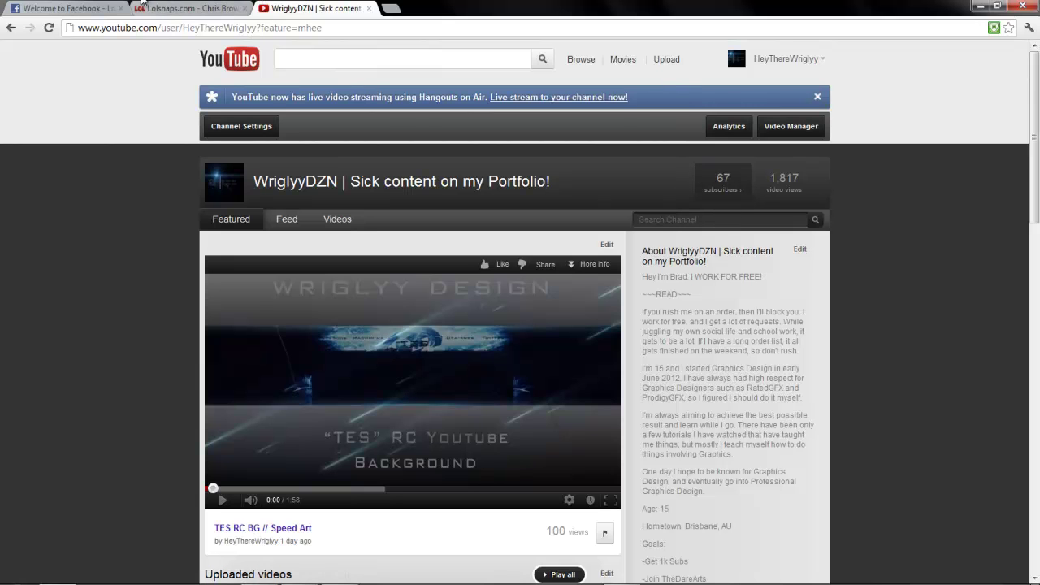
click(148, 7)
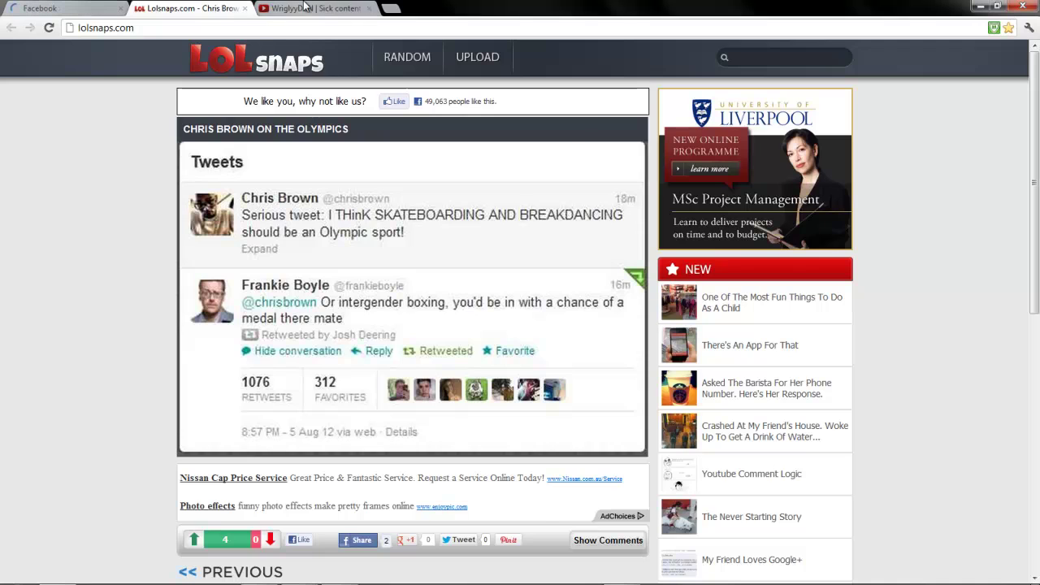
click(345, 7)
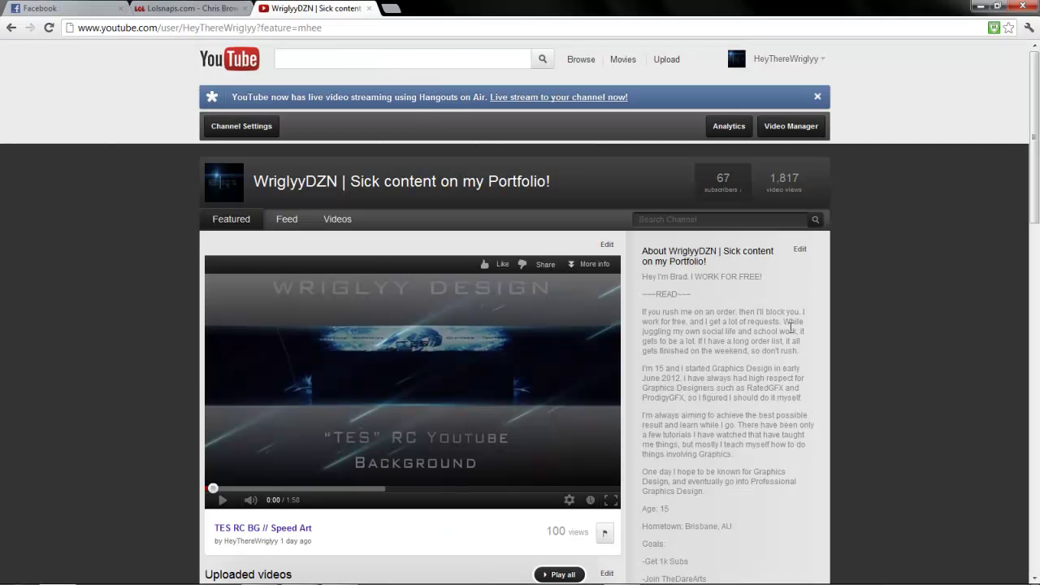
Open the YouTube inbox and read through the personal messages about logo, background and GFX requests.
click(776, 54)
click(742, 131)
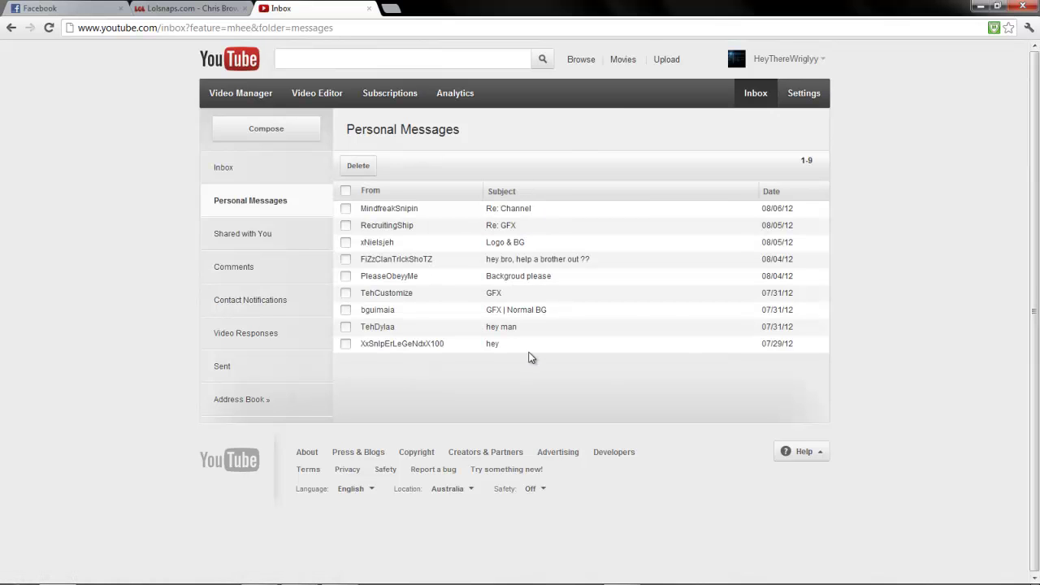
click(524, 329)
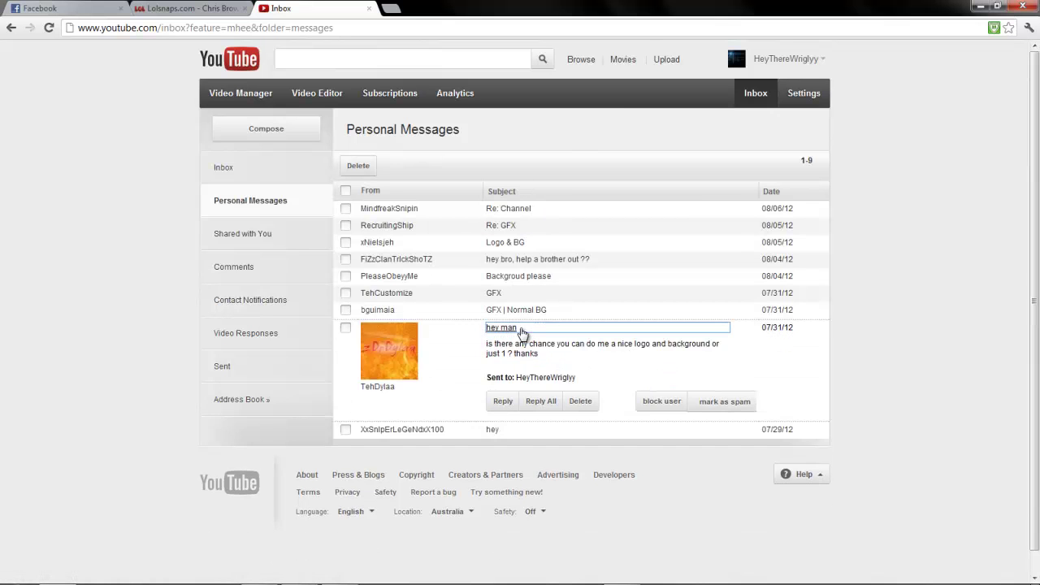
click(524, 310)
click(526, 294)
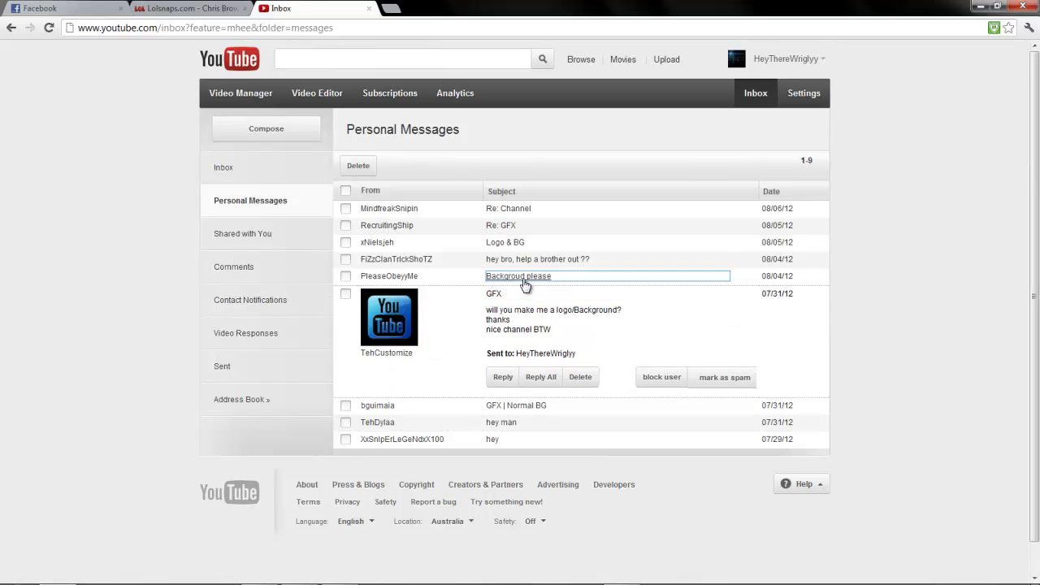
click(525, 278)
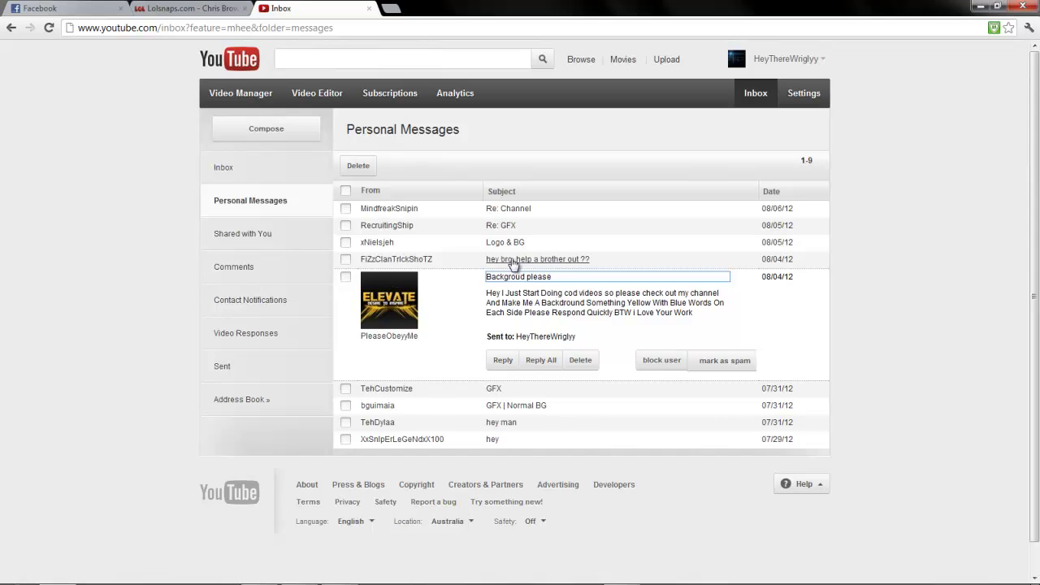
click(513, 262)
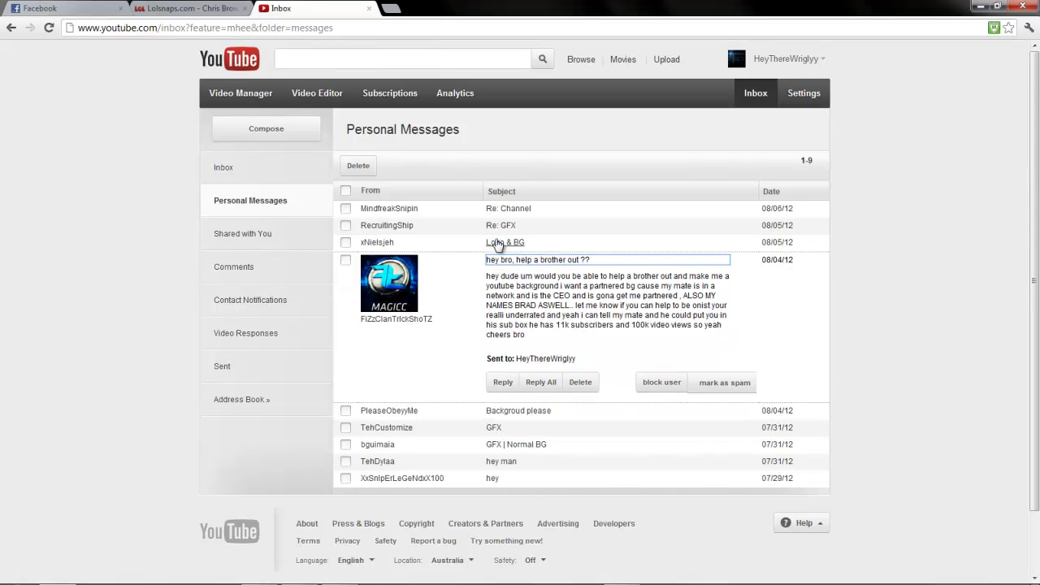
click(498, 243)
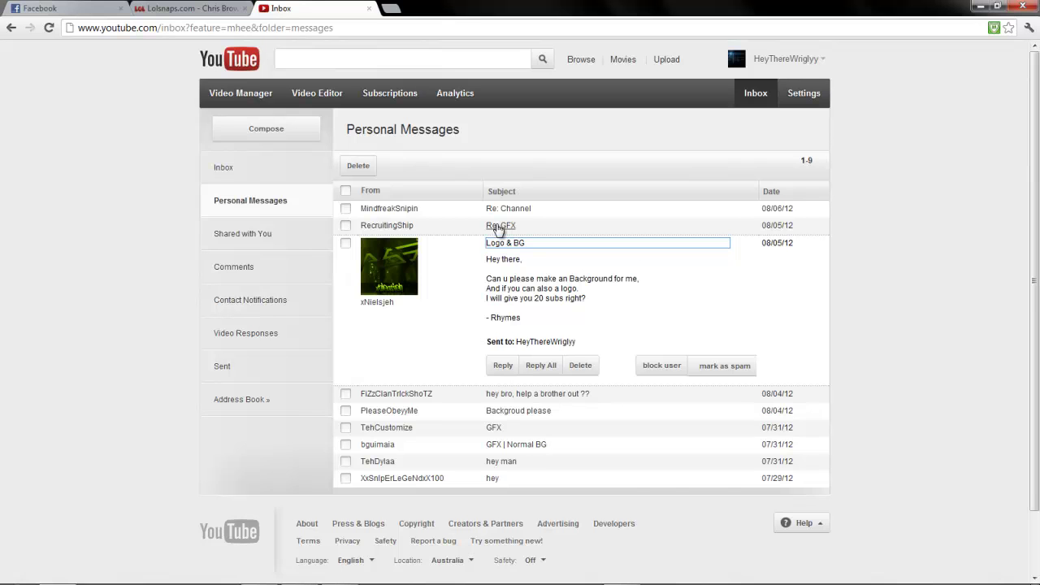
click(498, 228)
click(497, 209)
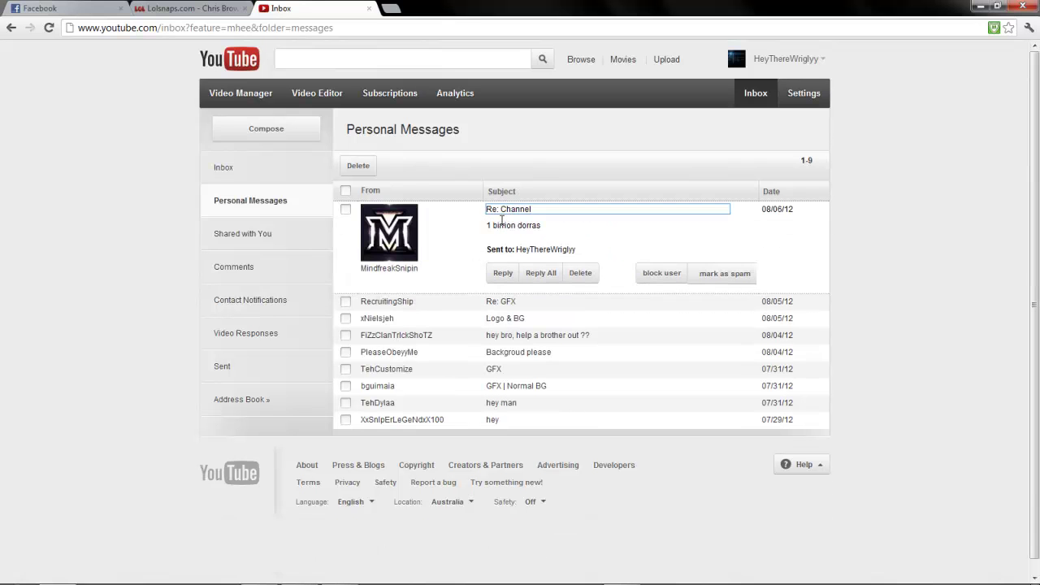
click(504, 302)
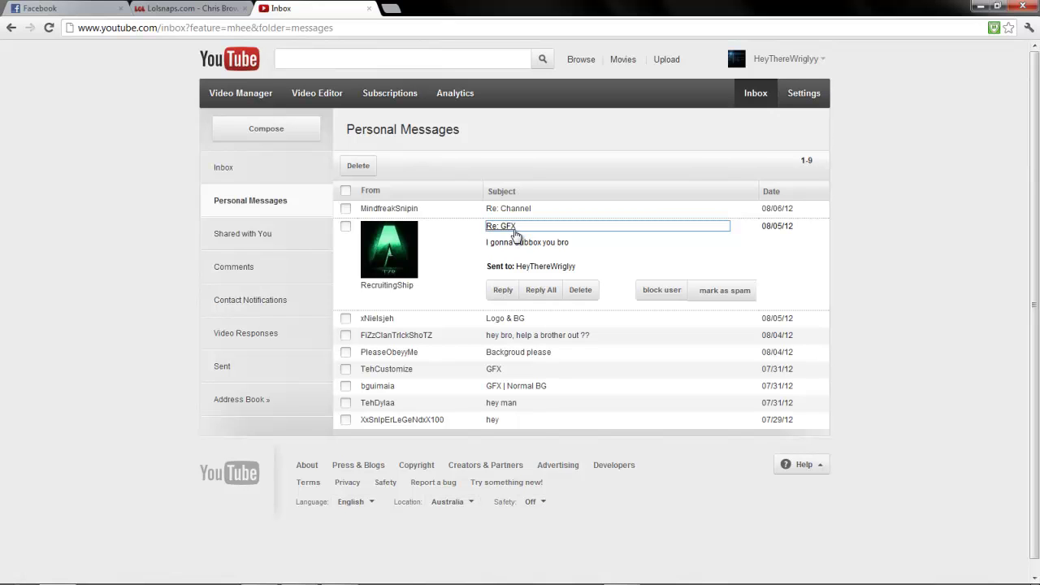
Collapse the expanded Re: GFX message in the personal messages list.
click(513, 228)
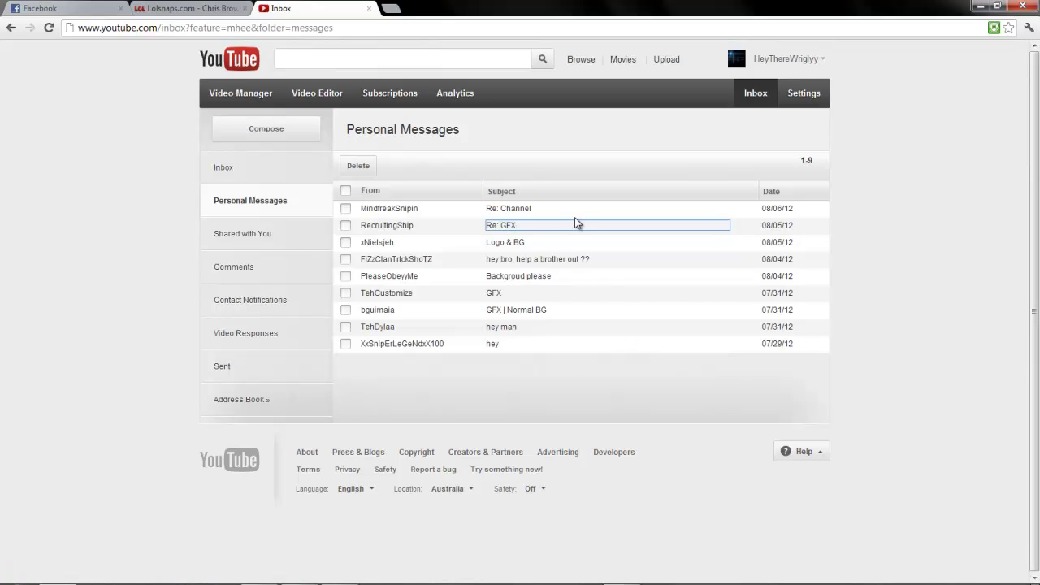
click(611, 379)
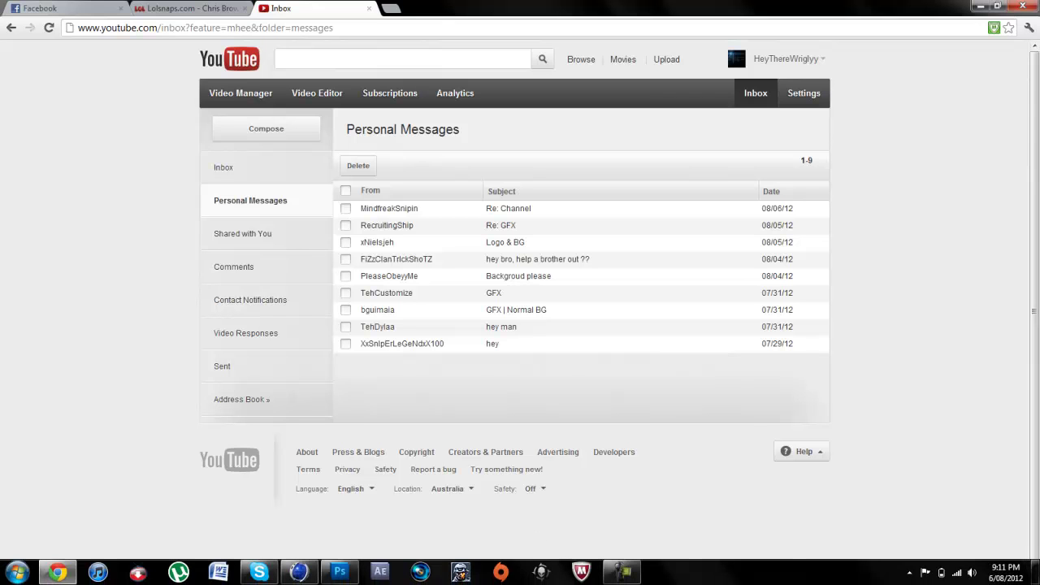
mouse_move(634, 573)
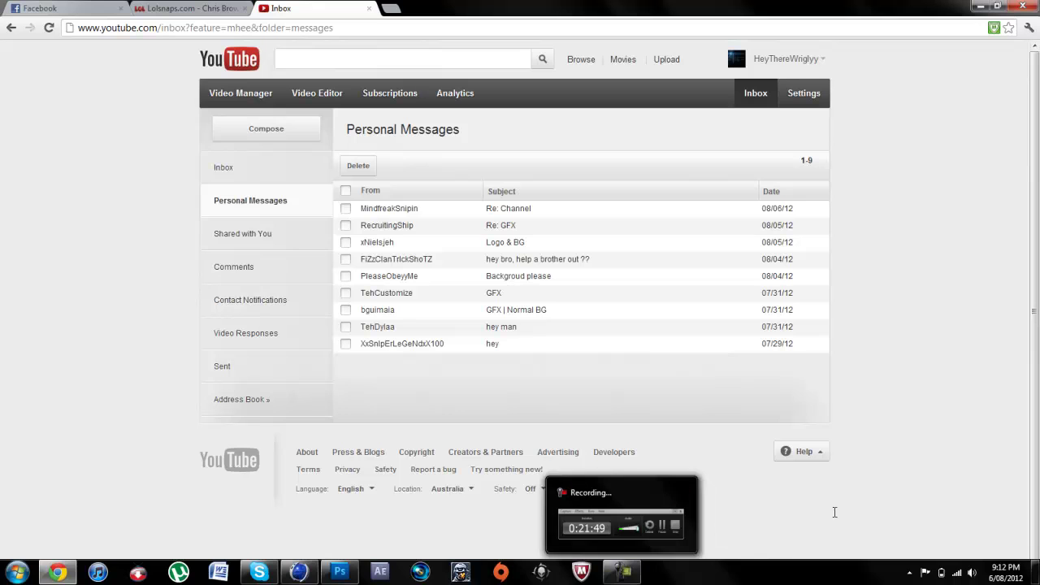
drag(1037, 459, 1038, 432)
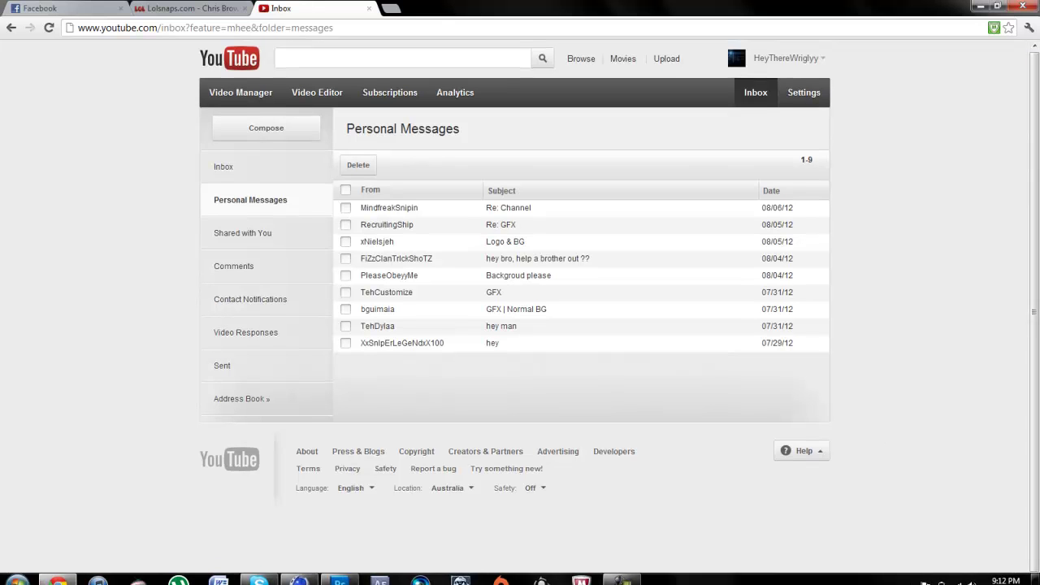
Switch to Skype to view the recent chat with the GFX artist contact and return to the YouTube inbox in Chrome.
click(259, 579)
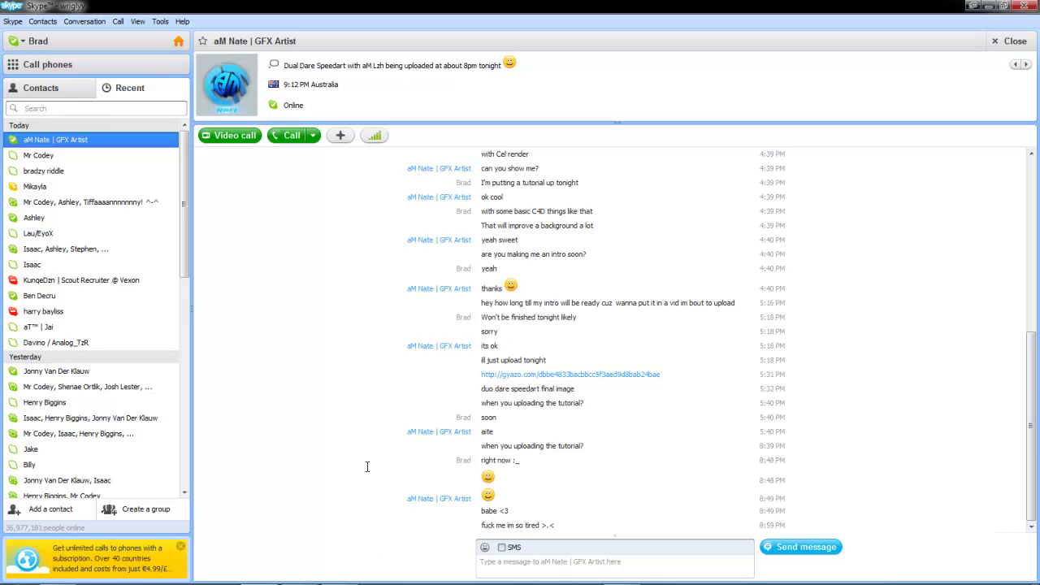
mouse_move(327, 581)
click(69, 573)
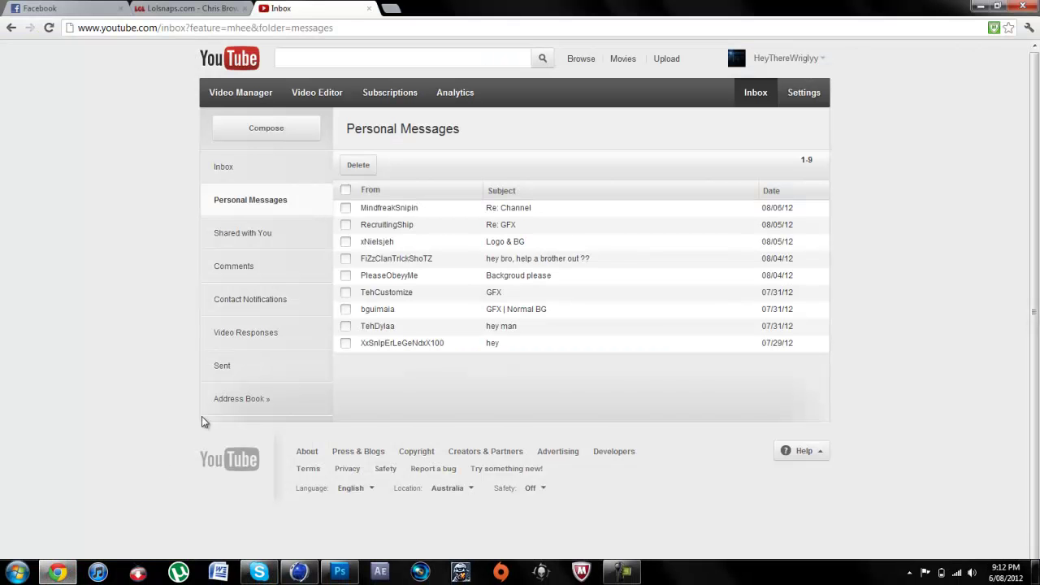
Open the account's own YouTube channel page again, highlight its title and expand the full About description.
click(792, 57)
click(748, 93)
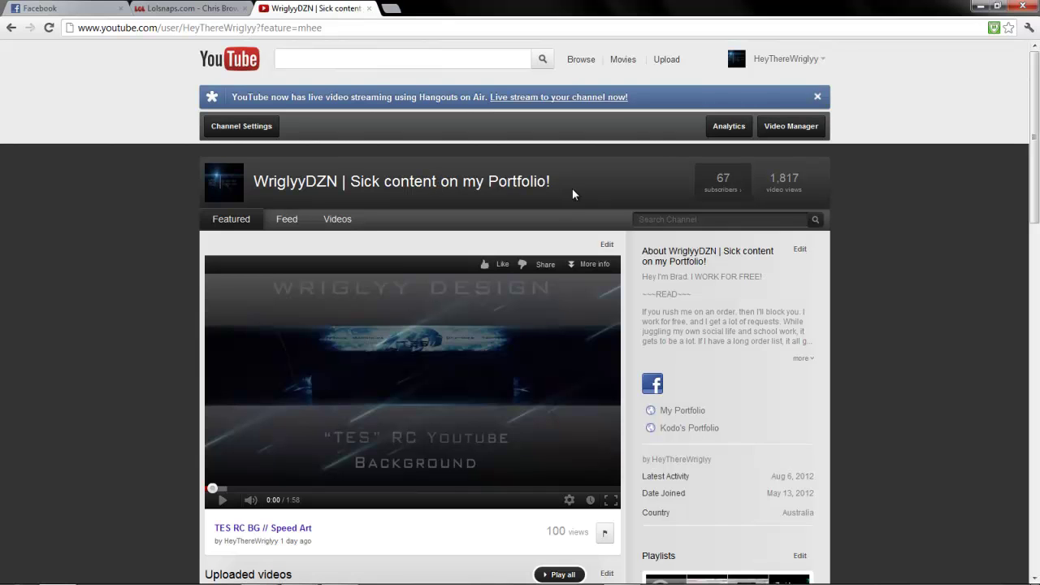
drag(203, 180, 530, 183)
click(541, 182)
mouse_move(1038, 110)
mouse_down()
mouse_move(1038, 235)
mouse_move(1038, 96)
mouse_up()
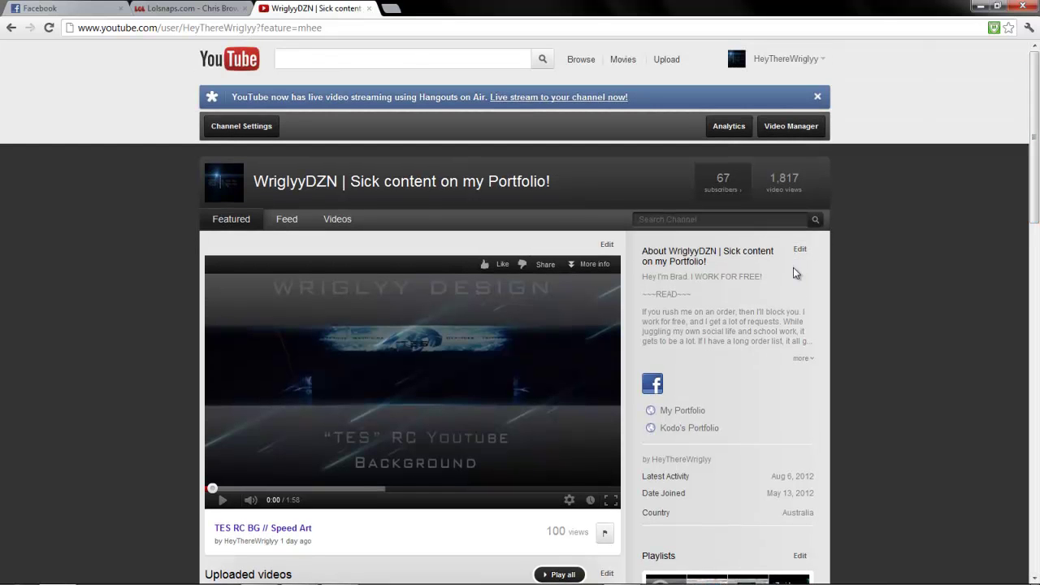
click(804, 358)
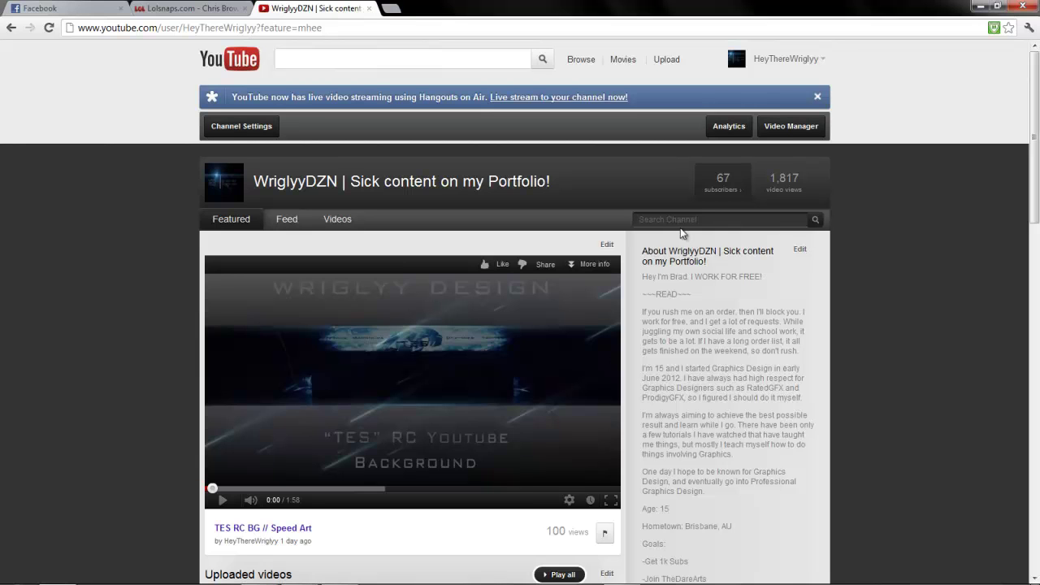
Close the YouTube channel tab and bring up the screen recorder window.
click(369, 8)
click(633, 573)
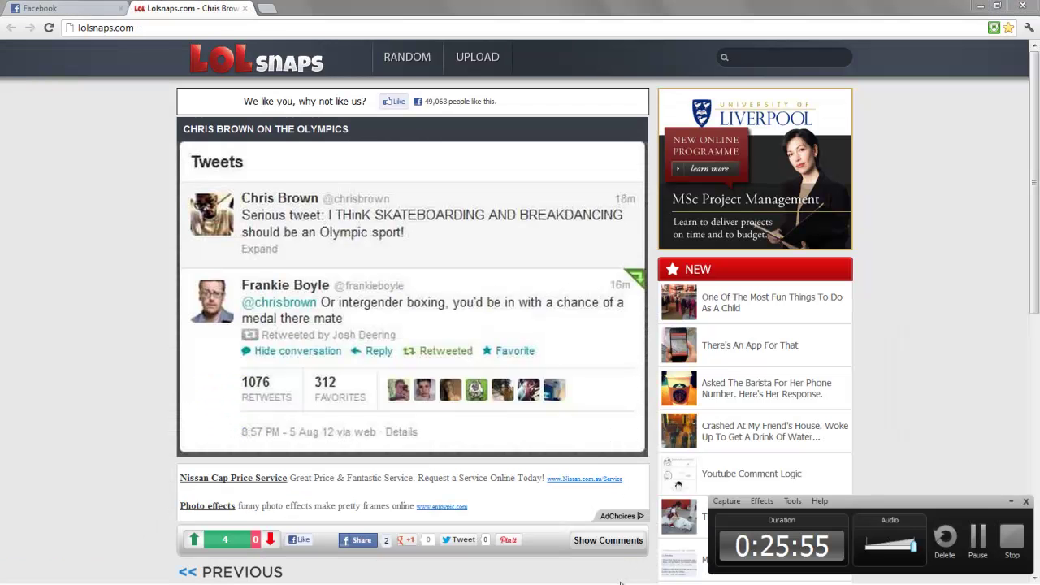